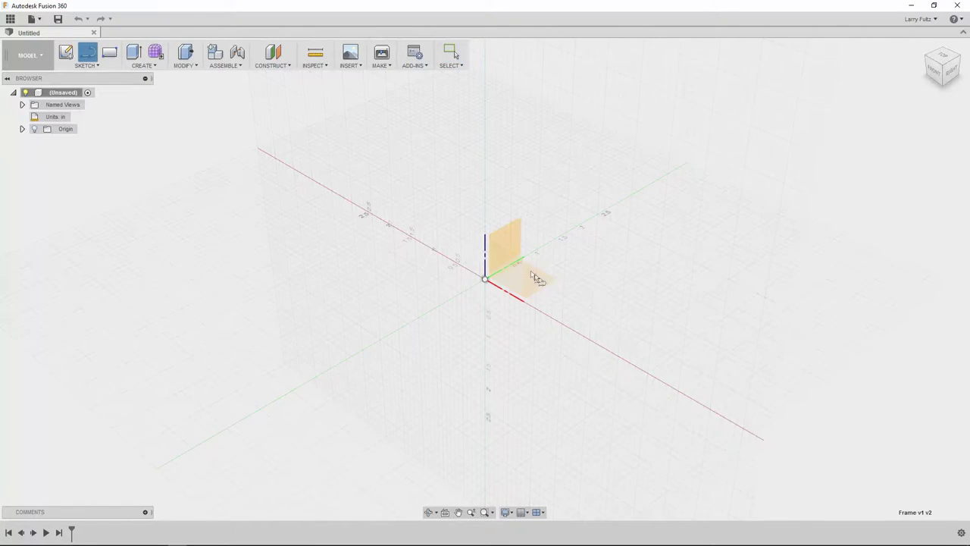
Start a sketch on the origin plane and draw the base and first rise from the origin.
{"action": "left_click", "coordinate": [535, 280]}
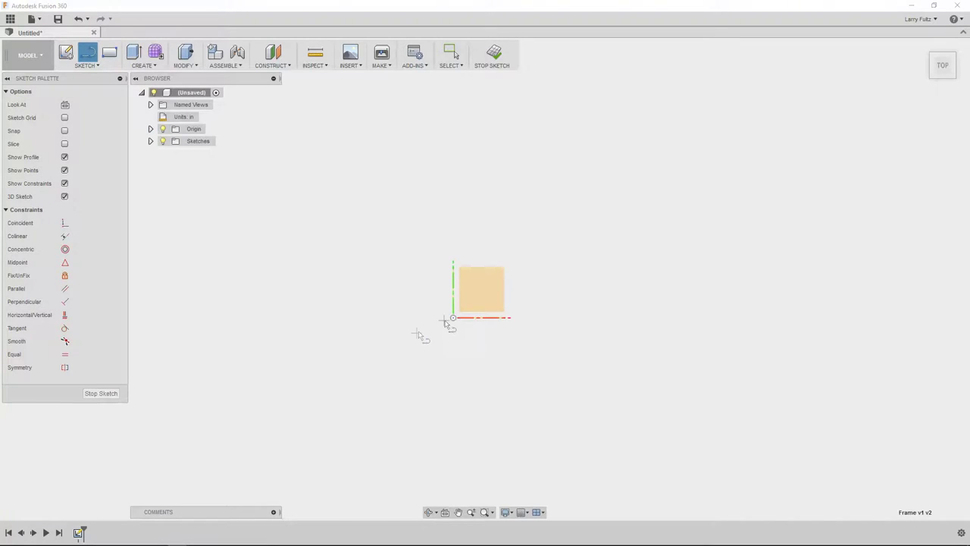
{"action": "left_click", "coordinate": [453, 318]}
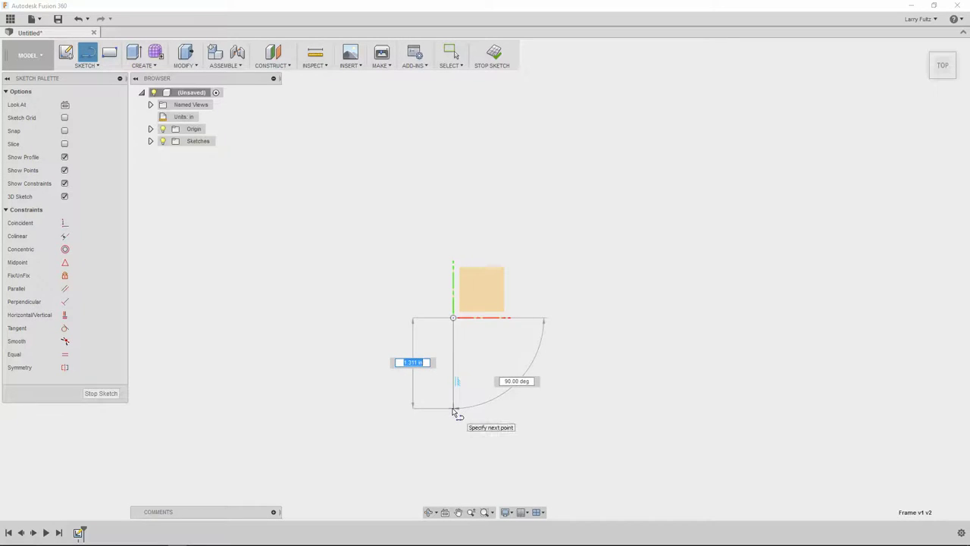
{"action": "left_click", "coordinate": [453, 409]}
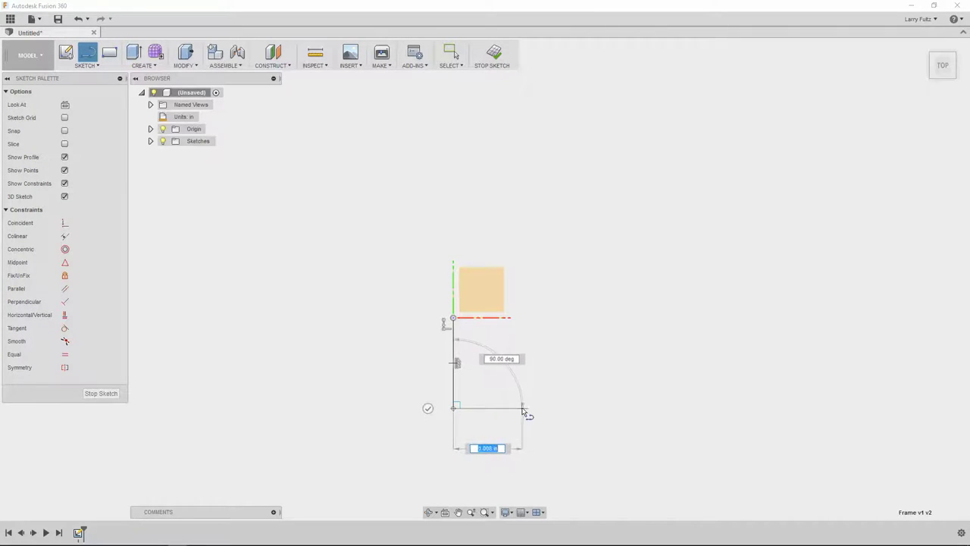
{"action": "left_click", "coordinate": [521, 408]}
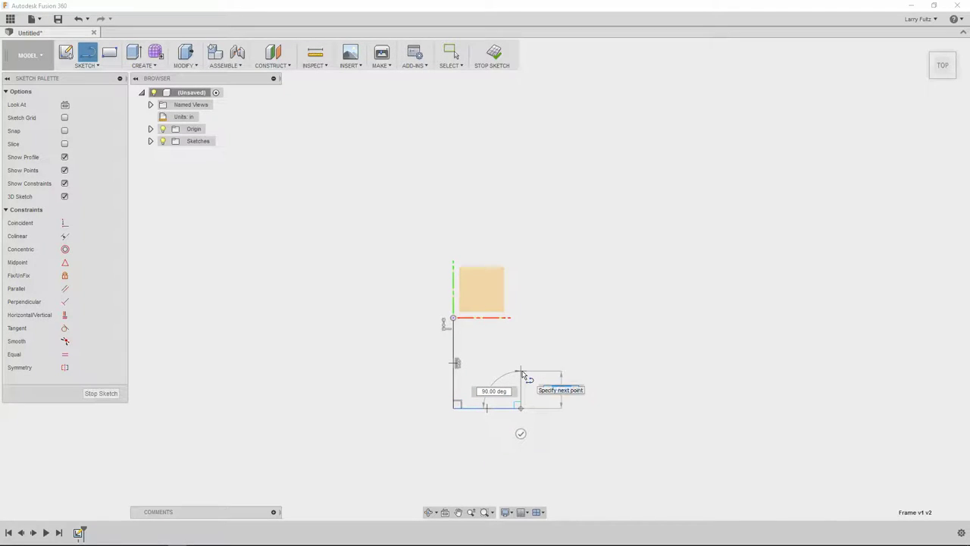
{"action": "left_click", "coordinate": [523, 373]}
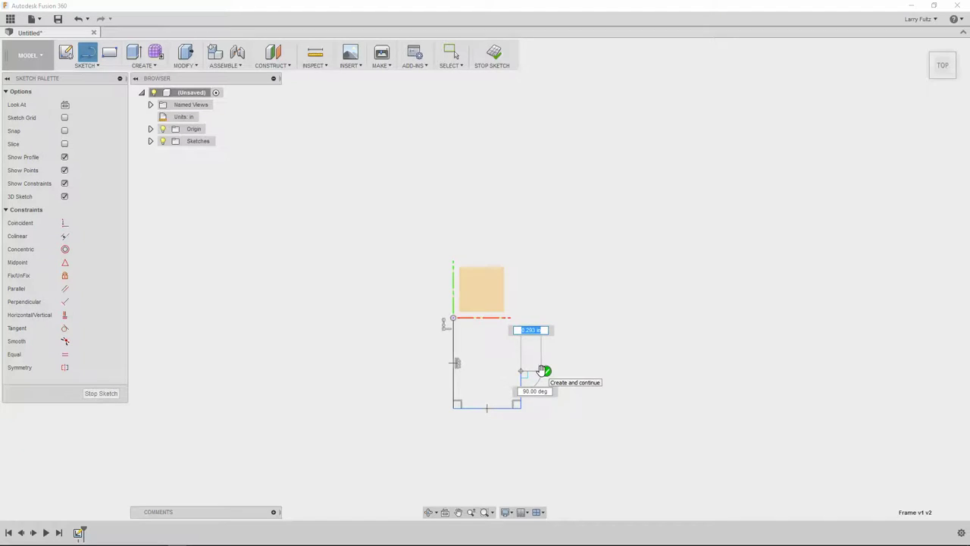
Draw the remaining step ledges and rises, closing the outline back at the origin.
{"action": "scroll", "coordinate": [543, 369], "scroll_direction": "up", "scroll_amount": 5}
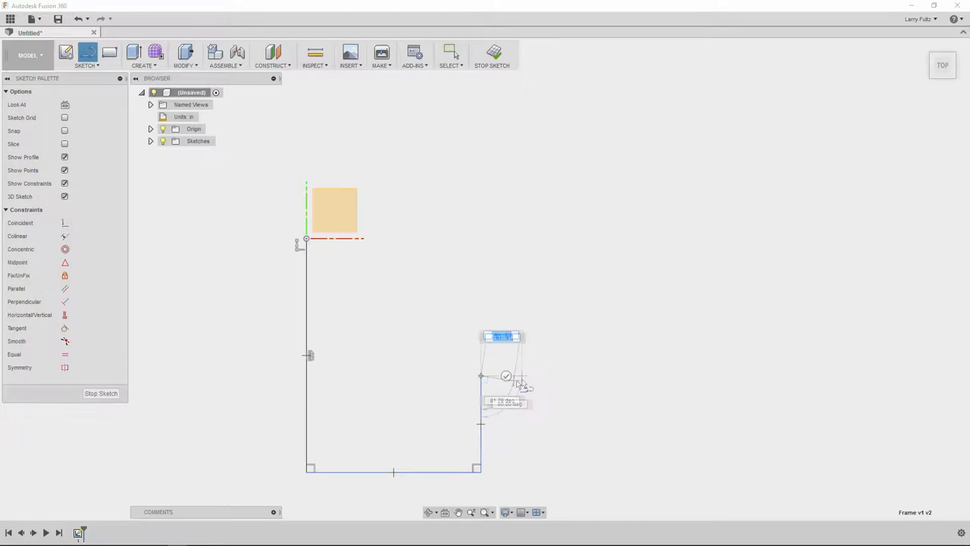
{"action": "scroll", "coordinate": [521, 377], "scroll_direction": "up", "scroll_amount": 3}
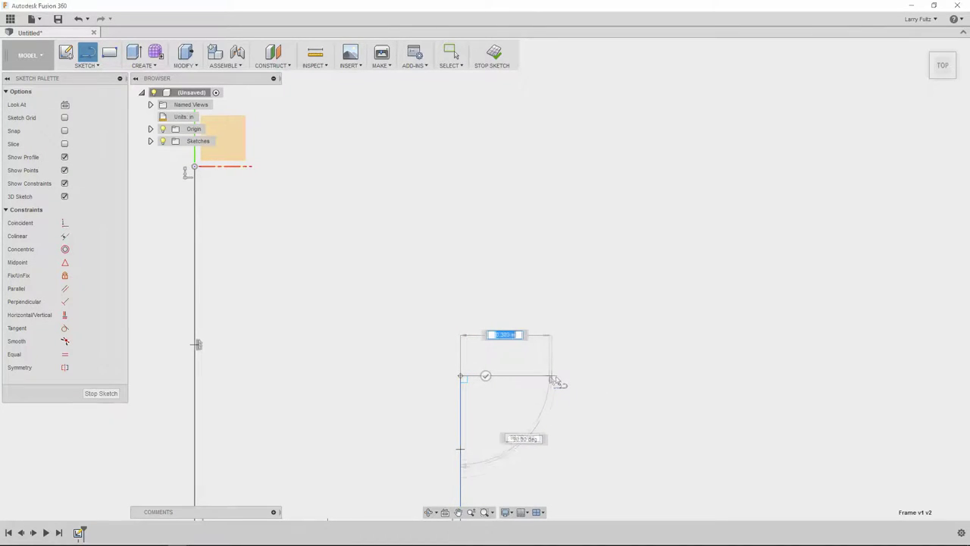
{"action": "left_click", "coordinate": [562, 376]}
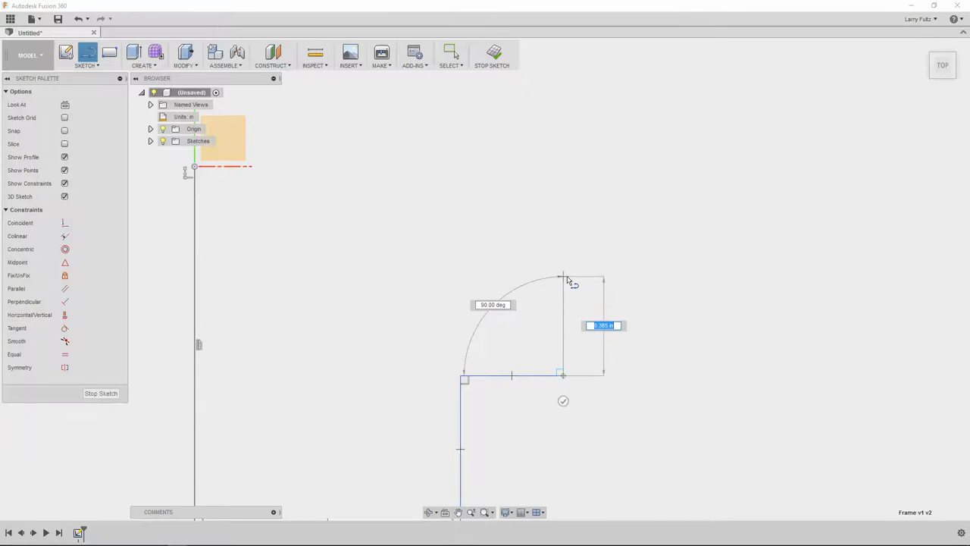
{"action": "left_click", "coordinate": [565, 277]}
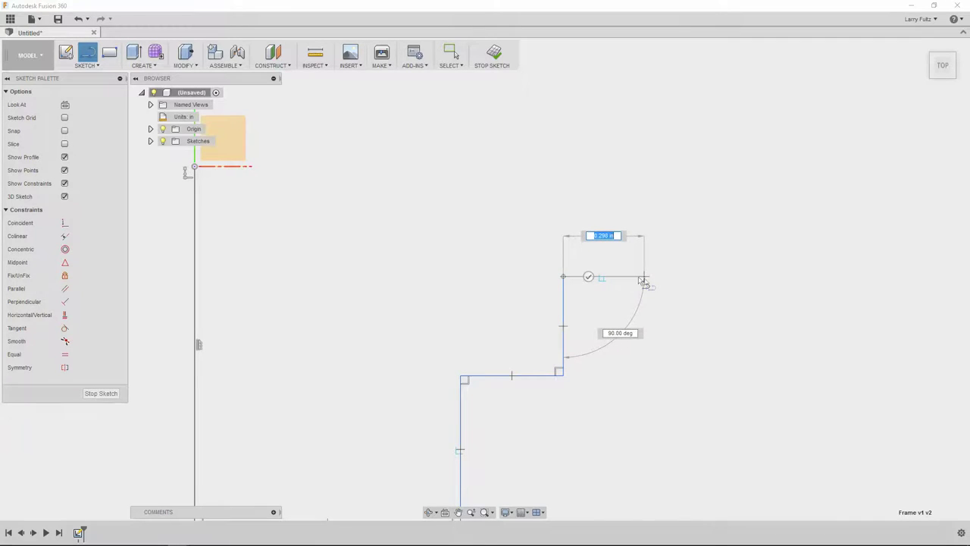
{"action": "left_click", "coordinate": [617, 276]}
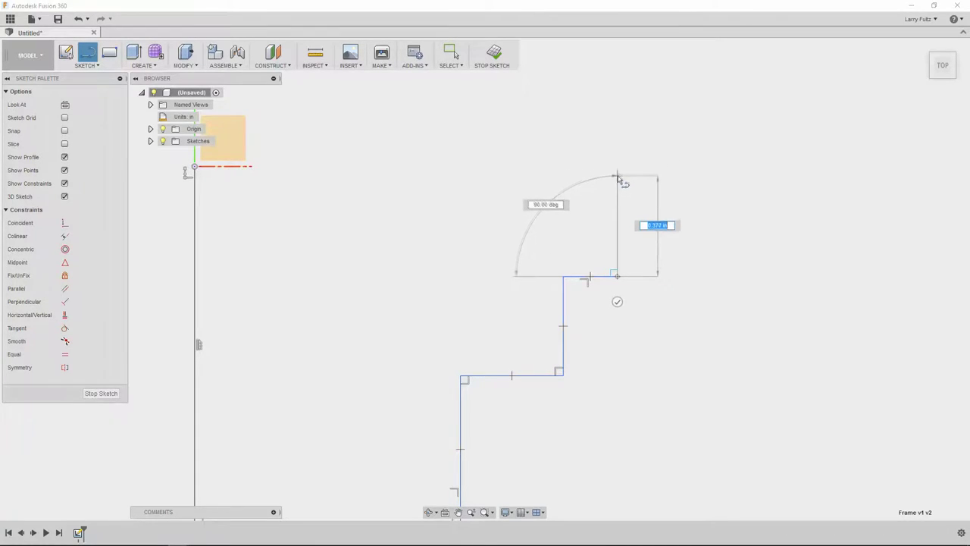
{"action": "left_click", "coordinate": [618, 174]}
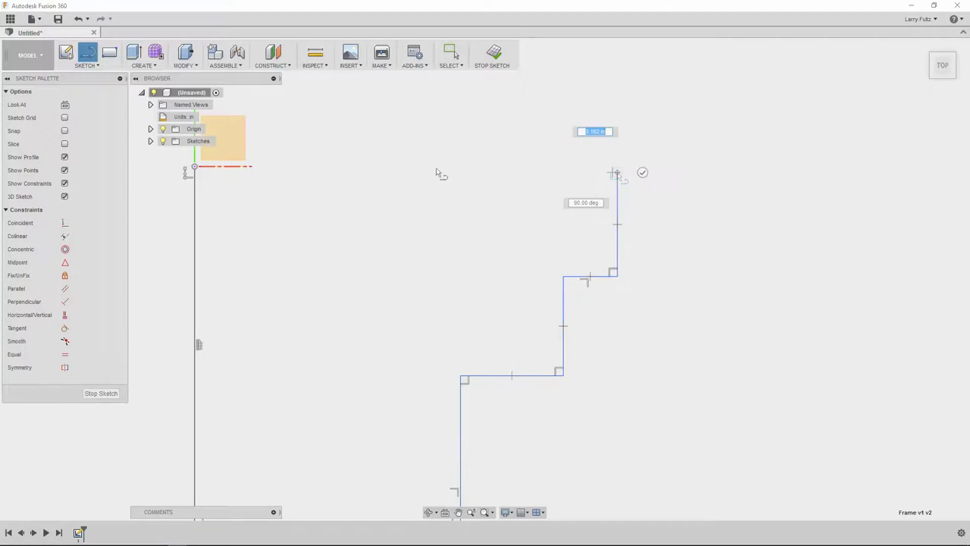
{"action": "left_click", "coordinate": [194, 168]}
{"action": "key", "text": "Escape"}
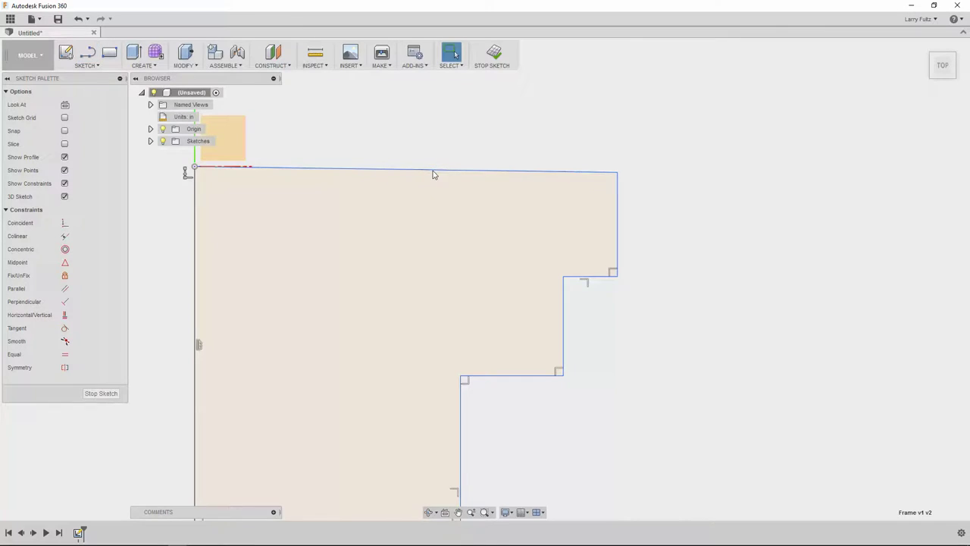
{"action": "key", "text": "F6"}
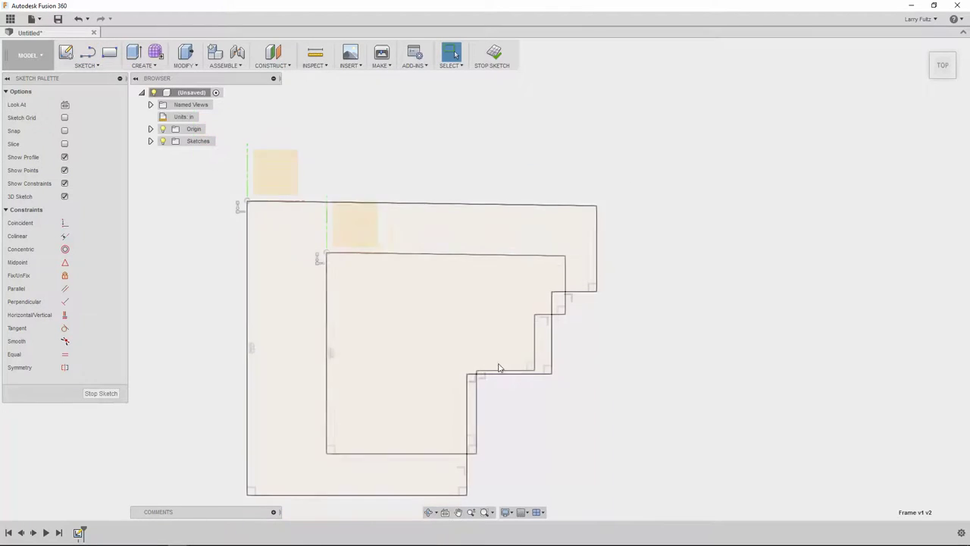
{"action": "scroll", "coordinate": [421, 288], "scroll_direction": "down", "scroll_amount": 3}
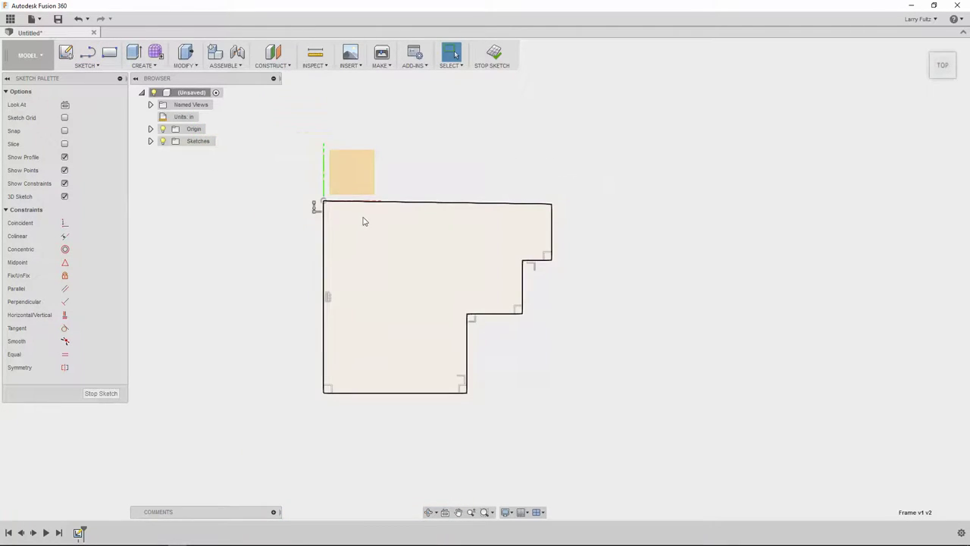
{"action": "scroll", "coordinate": [363, 242], "scroll_direction": "up", "scroll_amount": 1}
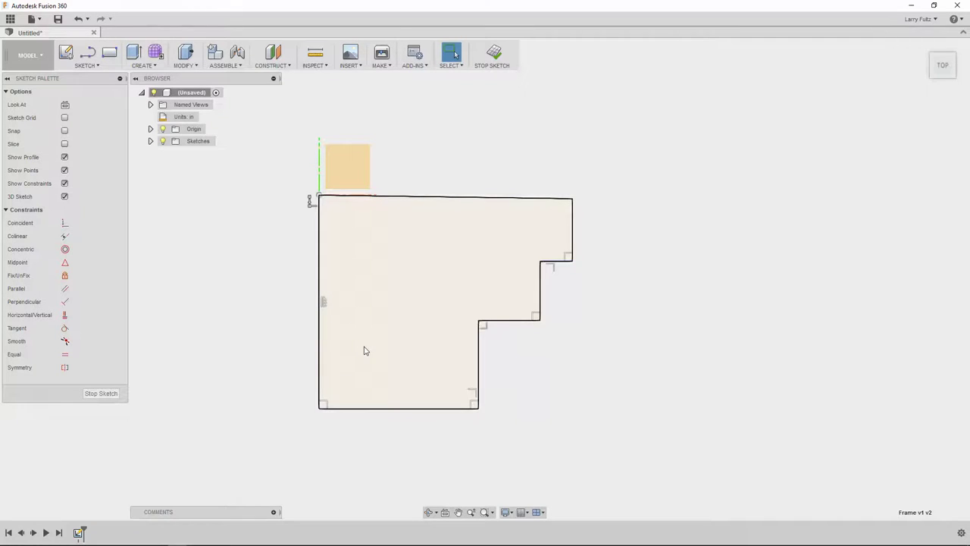
{"action": "left_click", "coordinate": [438, 198]}
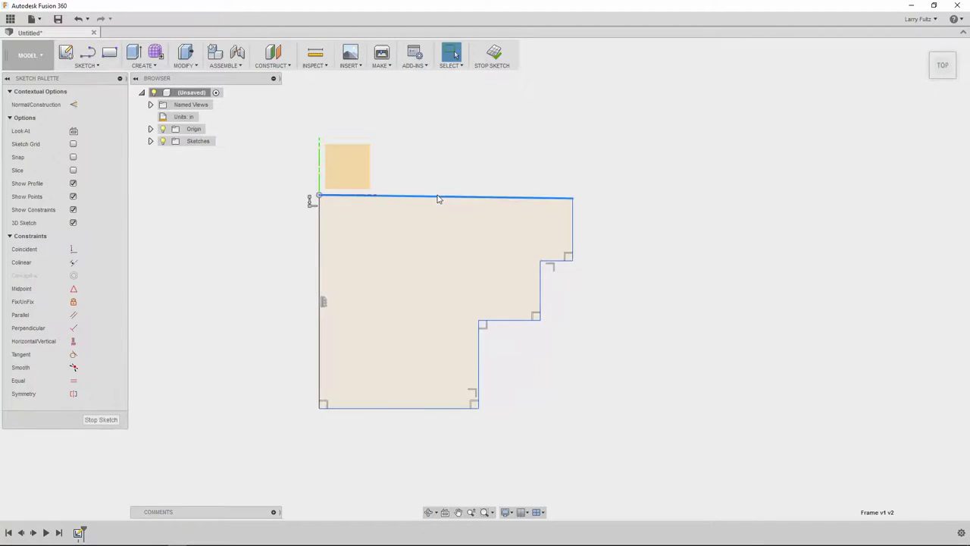
{"action": "key", "text": "Escape"}
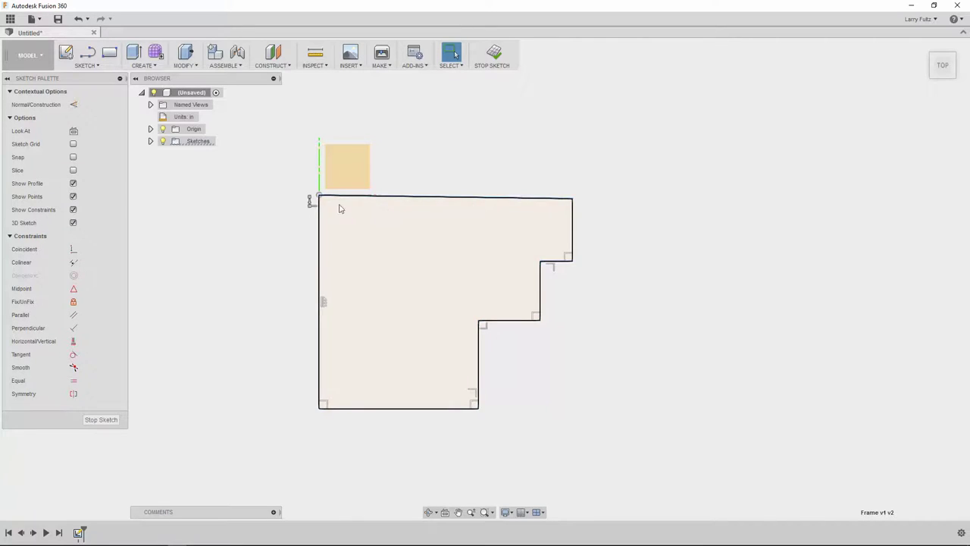
{"action": "key", "text": "Escape"}
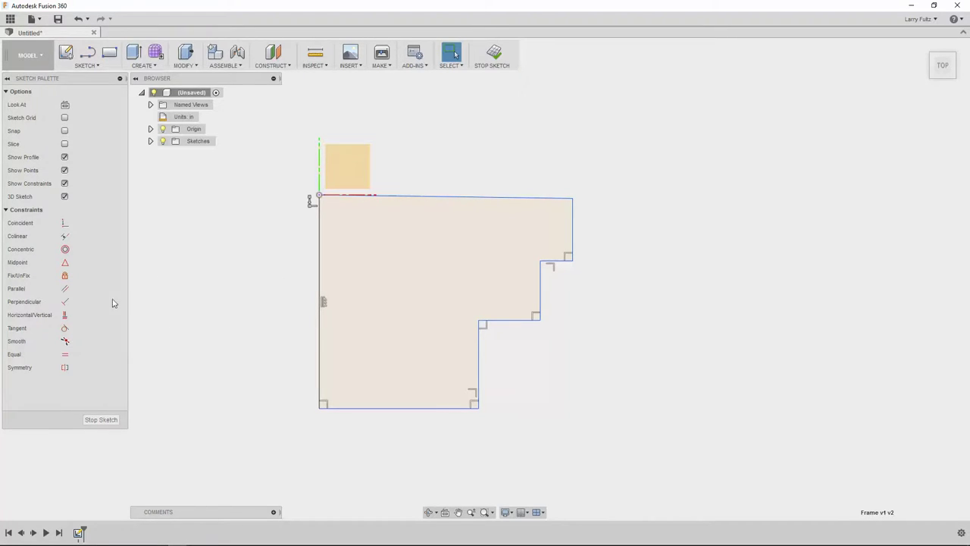
Constrain the slanted top line of the profile to be horizontal.
{"action": "left_click", "coordinate": [64, 315]}
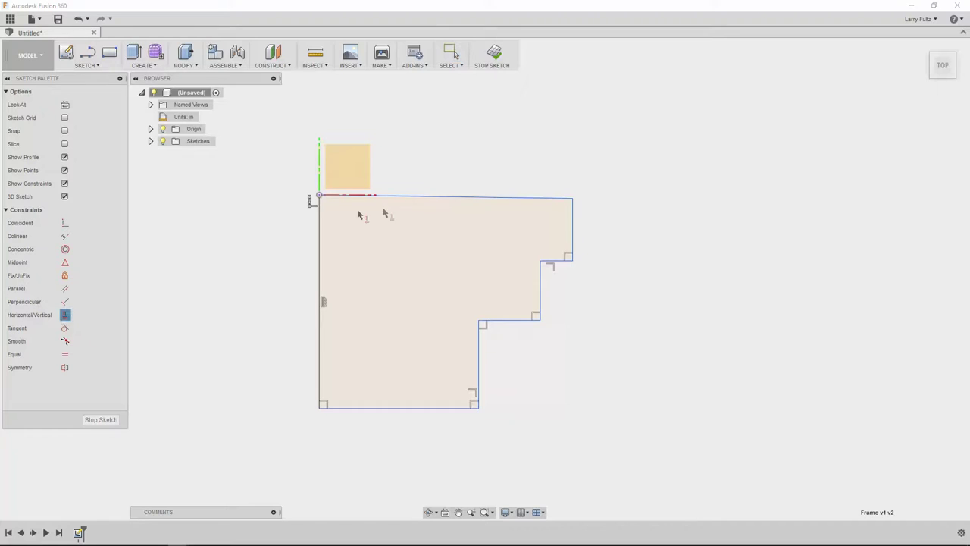
{"action": "left_click", "coordinate": [425, 199]}
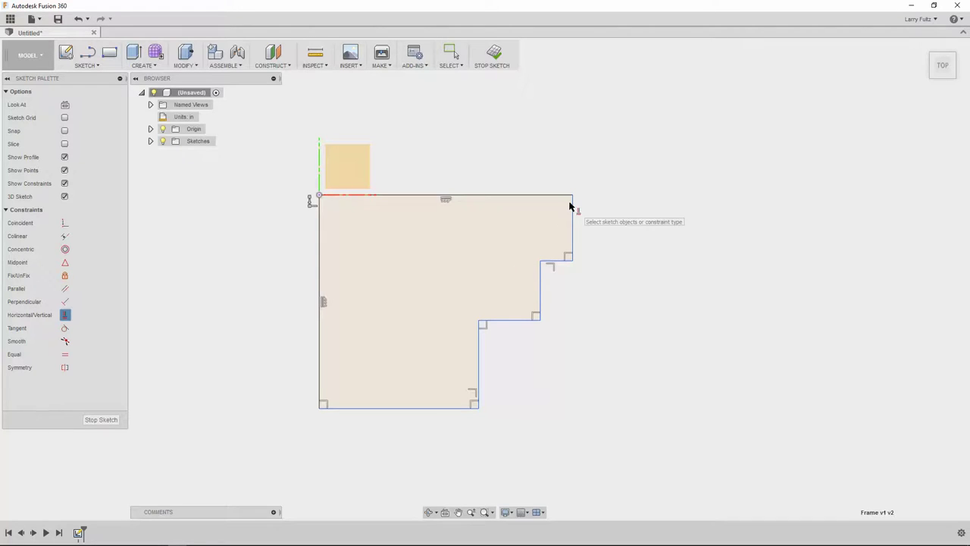
{"action": "key", "text": "Escape"}
Drag the right edge outward, lower the bottom edge and shift the step corners.
{"action": "mouse_move", "coordinate": [573, 208]}
{"action": "left_mouse_down"}
{"action": "mouse_move", "coordinate": [615, 201]}
{"action": "mouse_move", "coordinate": [595, 212]}
{"action": "left_mouse_up"}
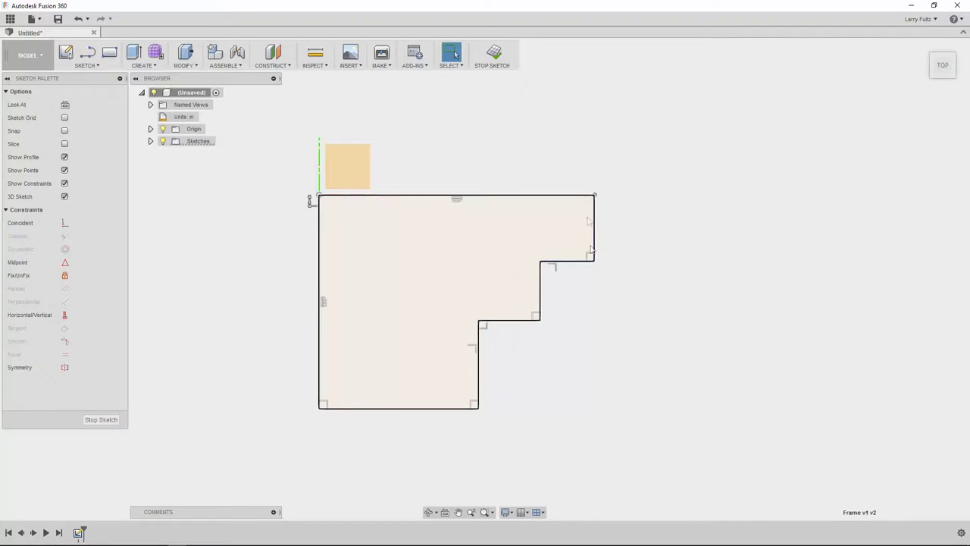
{"action": "scroll", "coordinate": [576, 375], "scroll_direction": "up", "scroll_amount": 2}
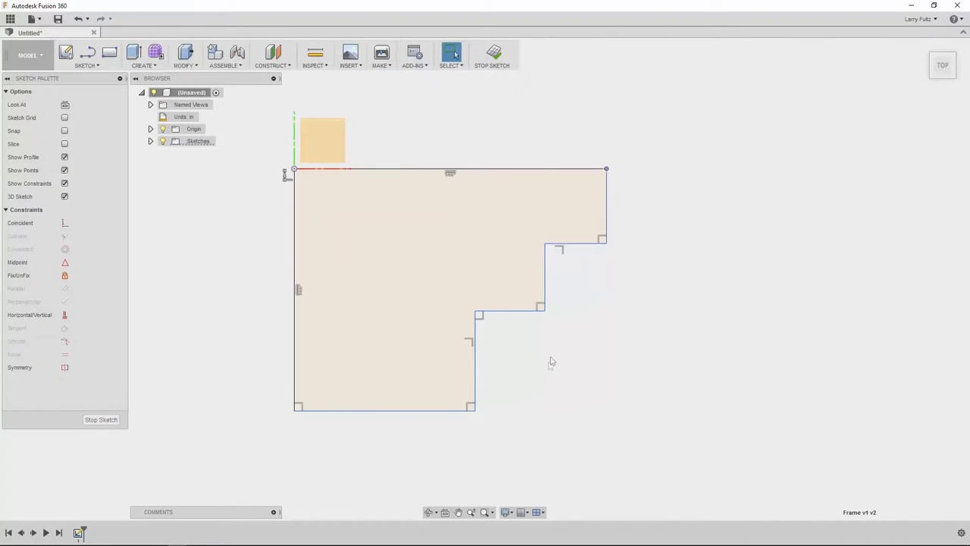
{"action": "mouse_move", "coordinate": [475, 412]}
{"action": "left_mouse_down"}
{"action": "mouse_move", "coordinate": [448, 407]}
{"action": "mouse_move", "coordinate": [481, 416]}
{"action": "mouse_move", "coordinate": [472, 411]}
{"action": "left_mouse_up"}
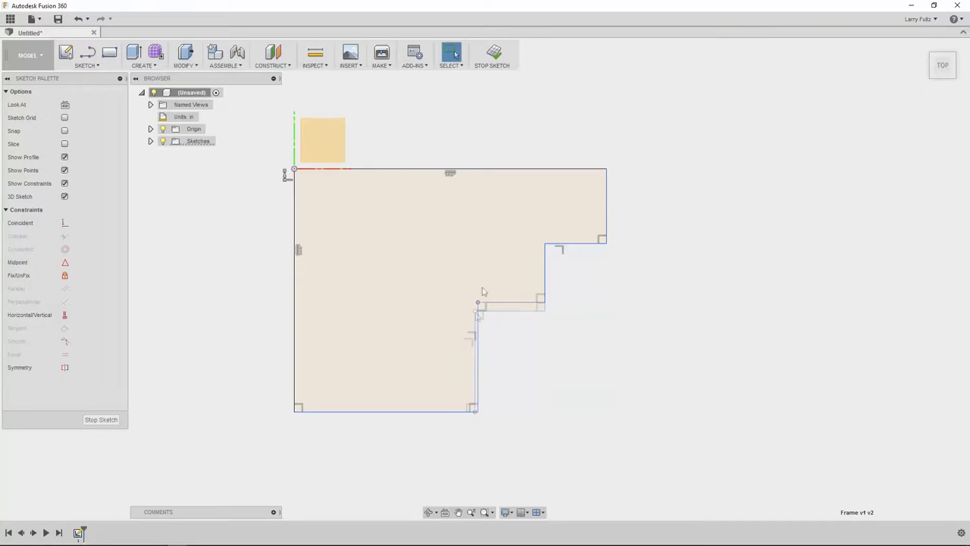
{"action": "mouse_move", "coordinate": [475, 311]}
{"action": "left_mouse_down"}
{"action": "mouse_move", "coordinate": [465, 324]}
{"action": "mouse_move", "coordinate": [468, 314]}
{"action": "left_mouse_up"}
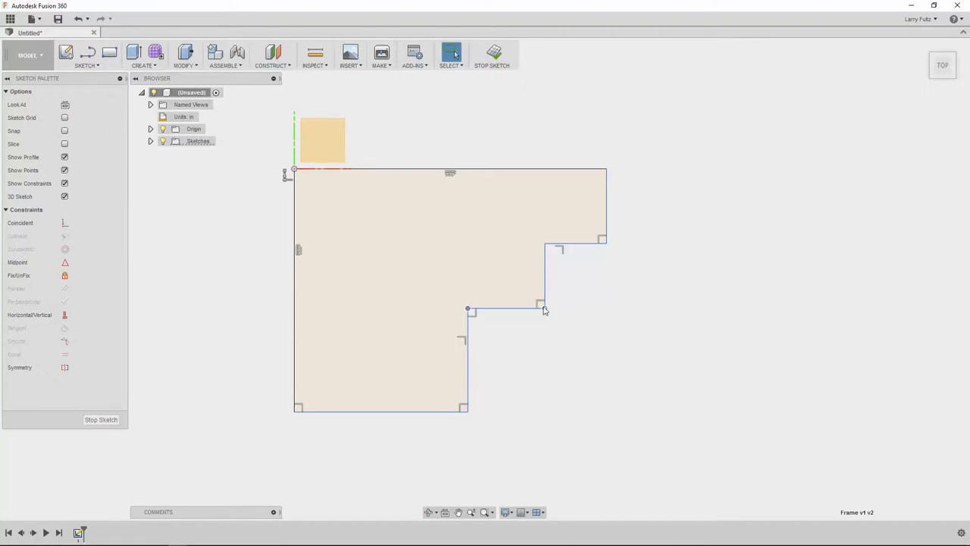
{"action": "mouse_move", "coordinate": [544, 309]}
{"action": "left_mouse_down"}
{"action": "mouse_move", "coordinate": [550, 318]}
{"action": "mouse_move", "coordinate": [548, 307]}
{"action": "left_mouse_up"}
{"action": "scroll", "coordinate": [619, 318], "scroll_direction": "down", "scroll_amount": 1}
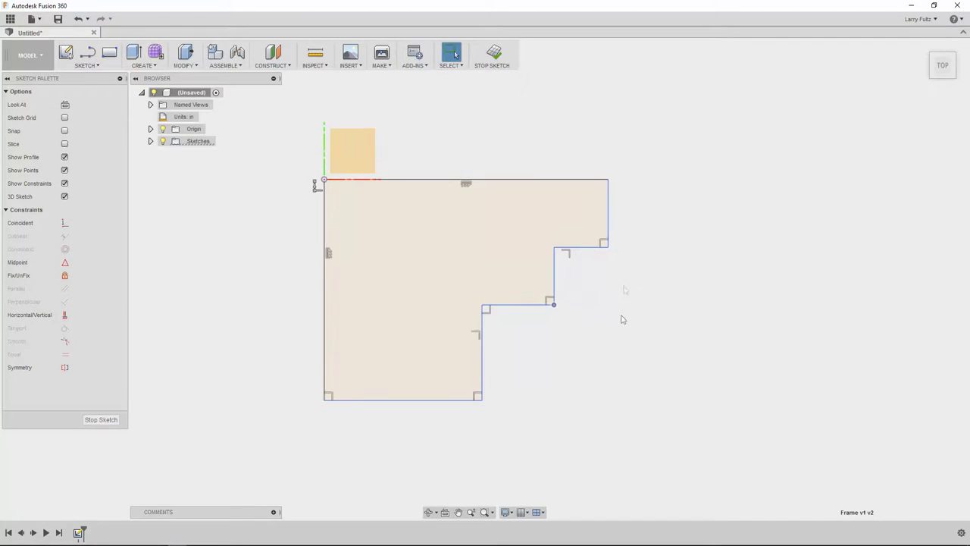
{"action": "scroll", "coordinate": [614, 325], "scroll_direction": "up", "scroll_amount": 2}
{"action": "scroll", "coordinate": [599, 325], "scroll_direction": "down", "scroll_amount": 1}
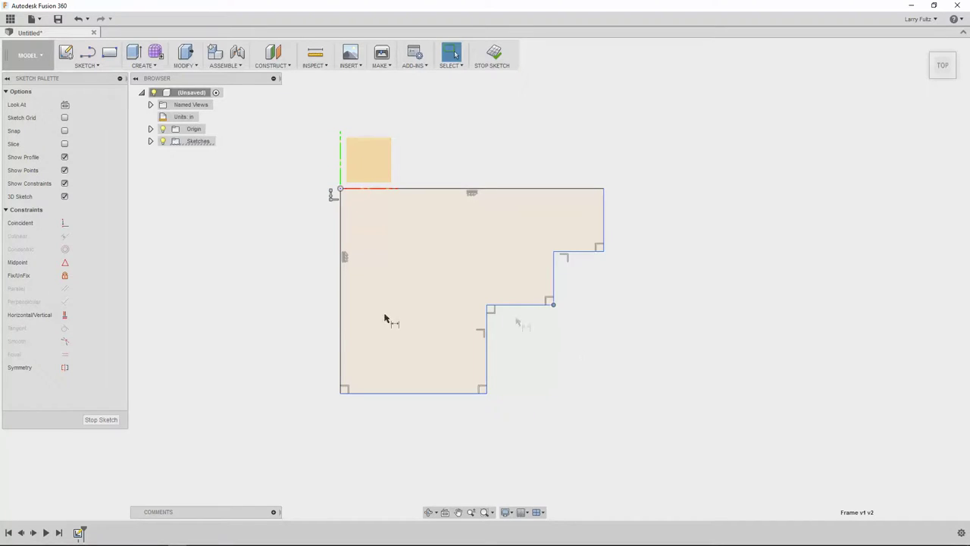
Dimension the profile's left edge to a height of 1.312.
{"action": "left_click", "coordinate": [341, 336]}
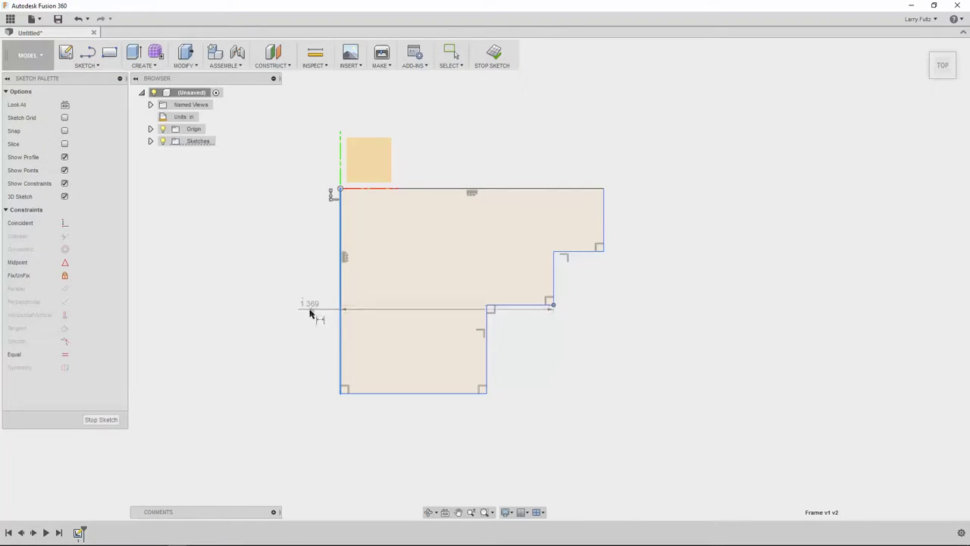
{"action": "key", "text": "Escape"}
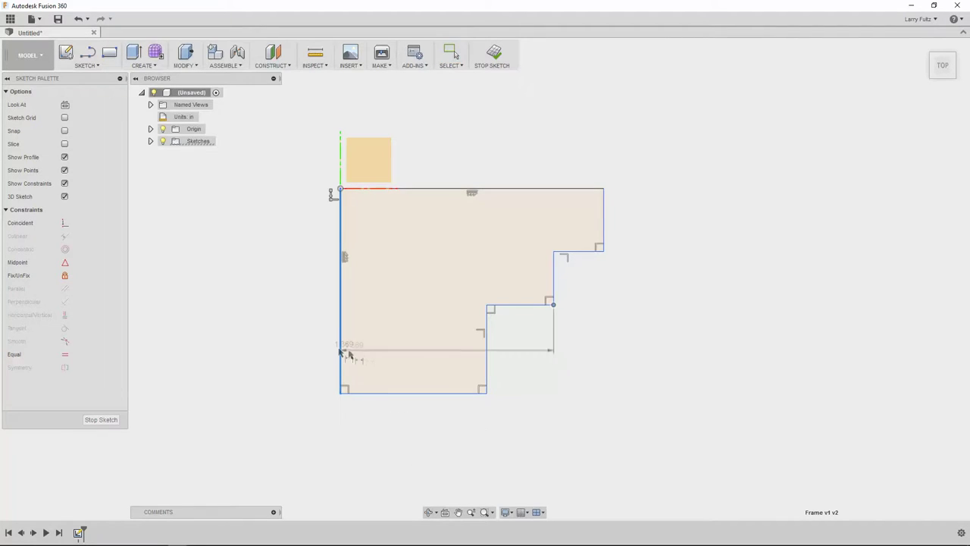
{"action": "key", "text": "Escape"}
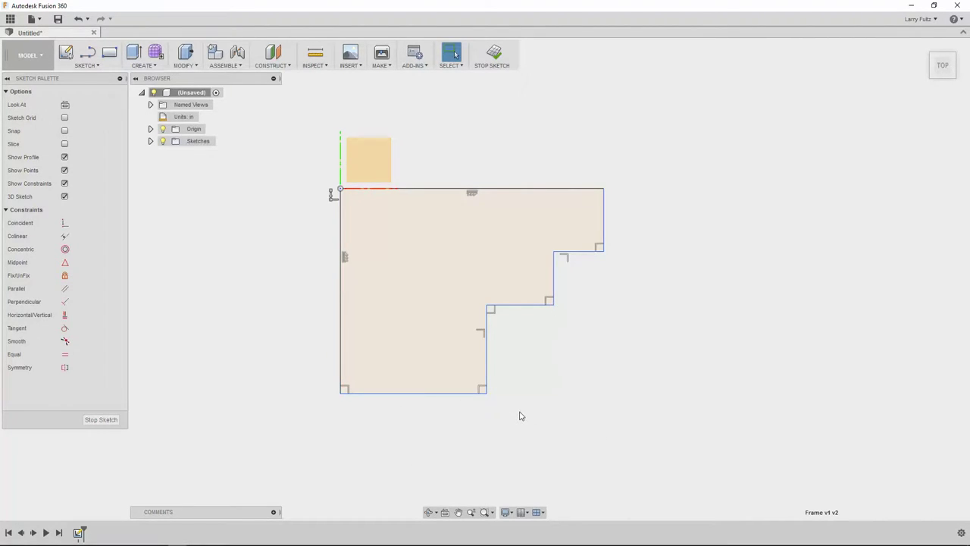
{"action": "left_click", "coordinate": [341, 320]}
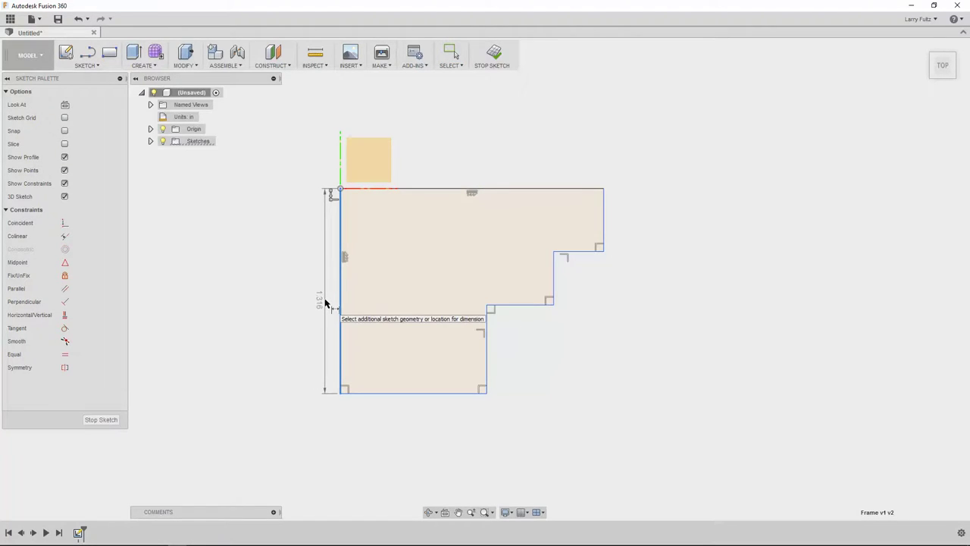
{"action": "left_click", "coordinate": [326, 302]}
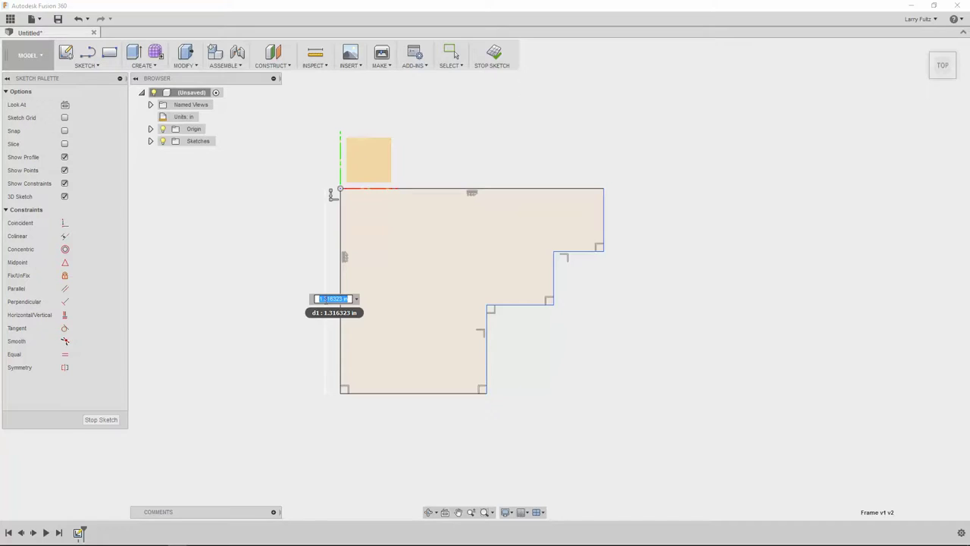
{"action": "type", "text": "1.312"}
{"action": "key", "text": "Return"}
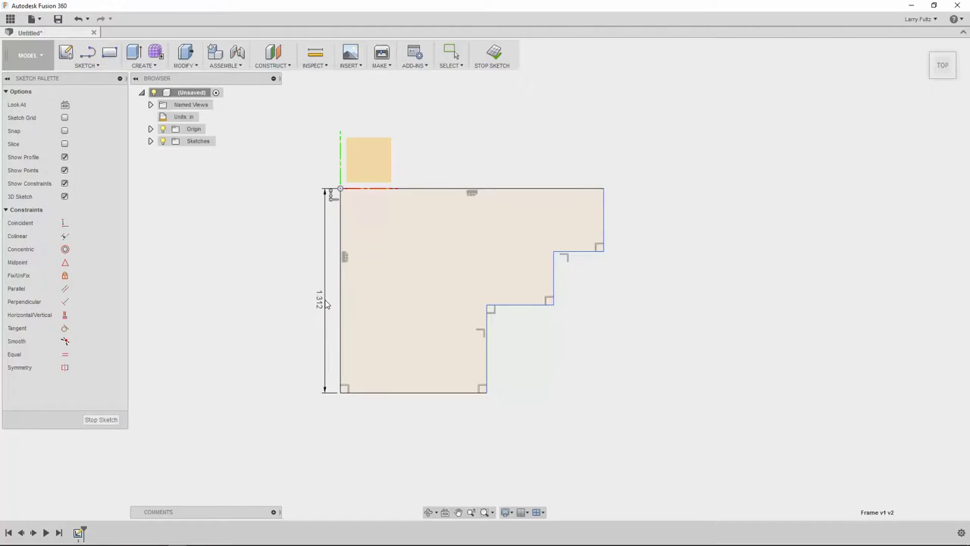
Dimension the bottom width to 0.99 and the top width to 1.50.
{"action": "left_click", "coordinate": [371, 391]}
{"action": "left_click", "coordinate": [389, 410]}
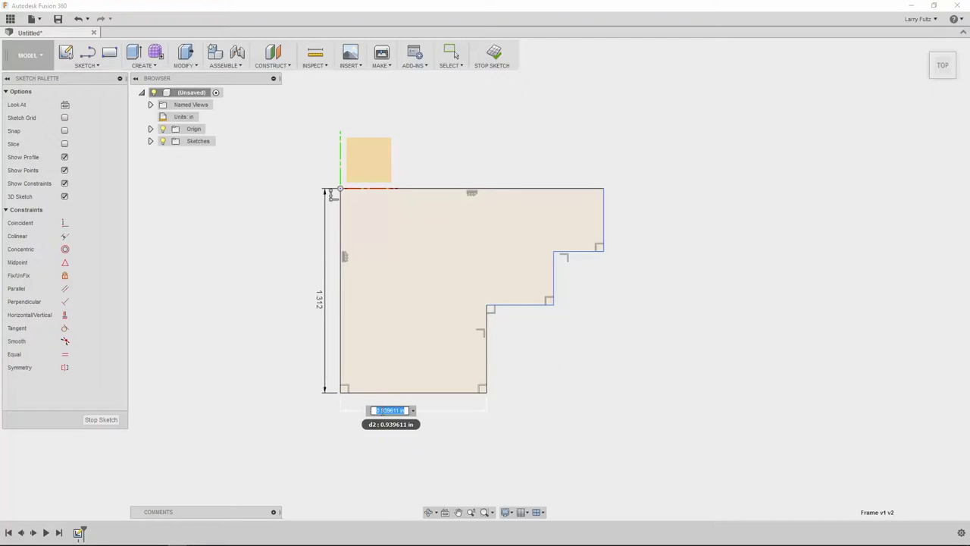
{"action": "type", "text": "0.99"}
{"action": "key", "text": "Return"}
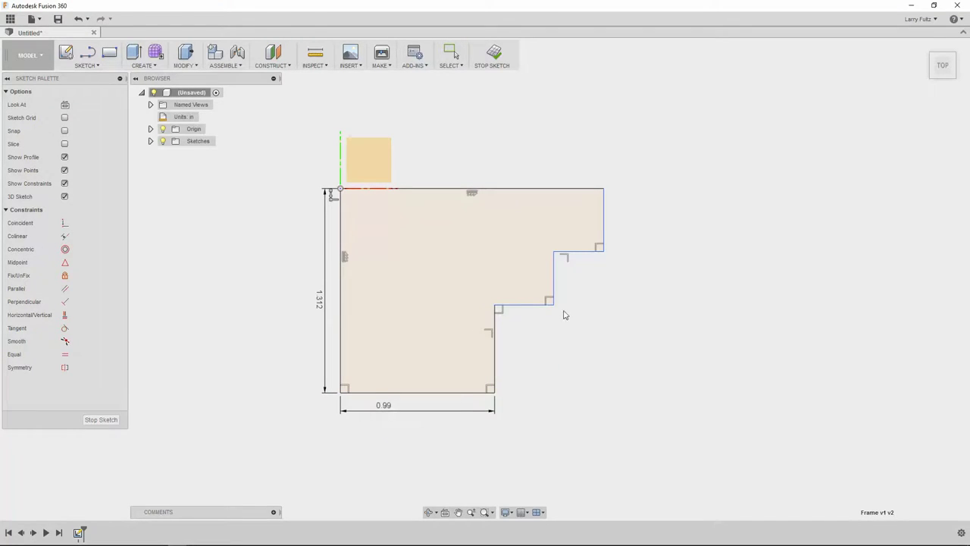
{"action": "left_click", "coordinate": [550, 188]}
{"action": "left_click", "coordinate": [559, 152]}
{"action": "type", "text": "1.5"}
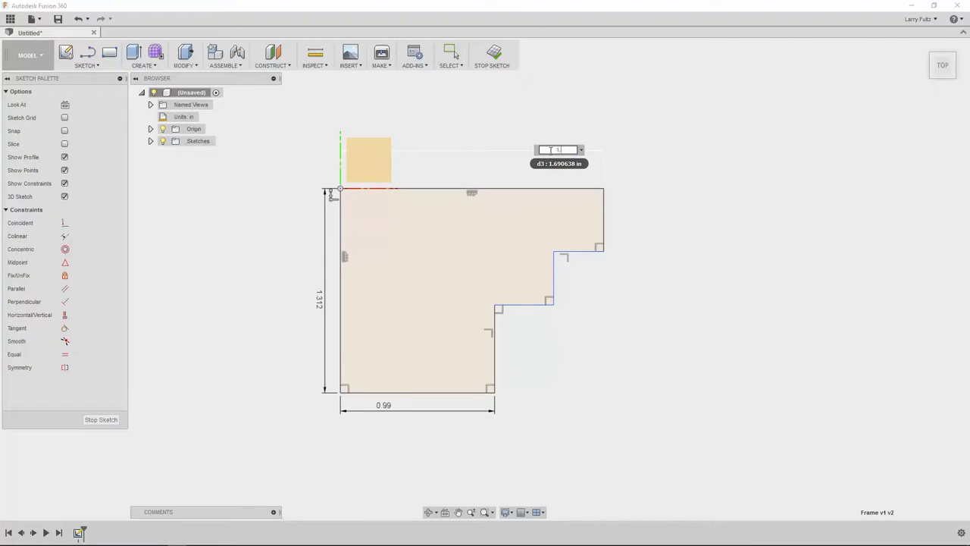
{"action": "key", "text": "Return"}
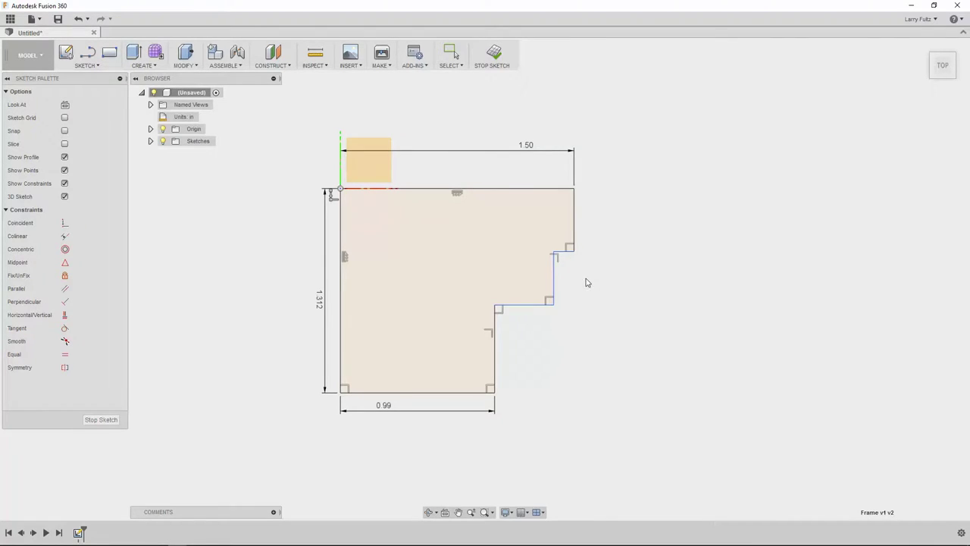
Add the 1.375 overall step width and the 0.375 top step height.
{"action": "left_click", "coordinate": [551, 296]}
{"action": "left_click", "coordinate": [341, 292]}
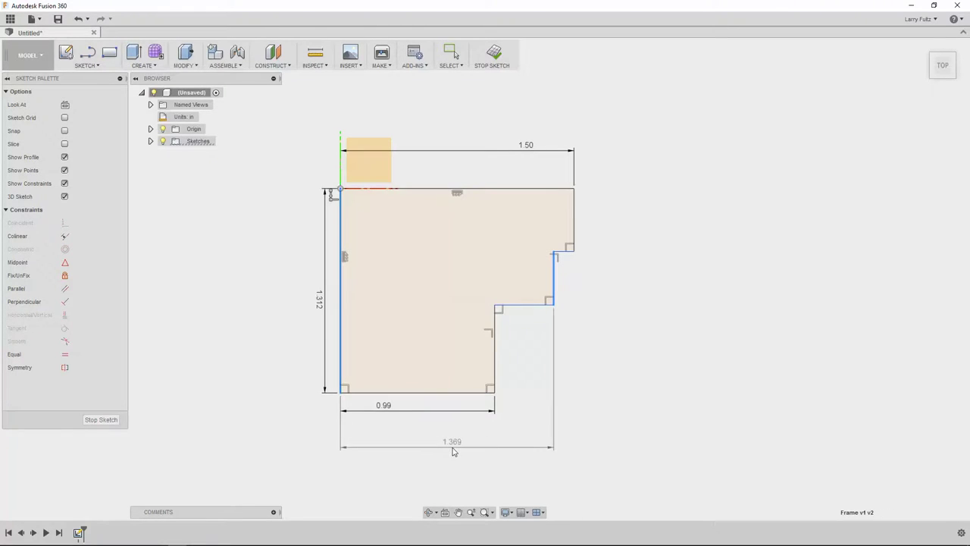
{"action": "left_click", "coordinate": [460, 449]}
{"action": "type", "text": "1.375"}
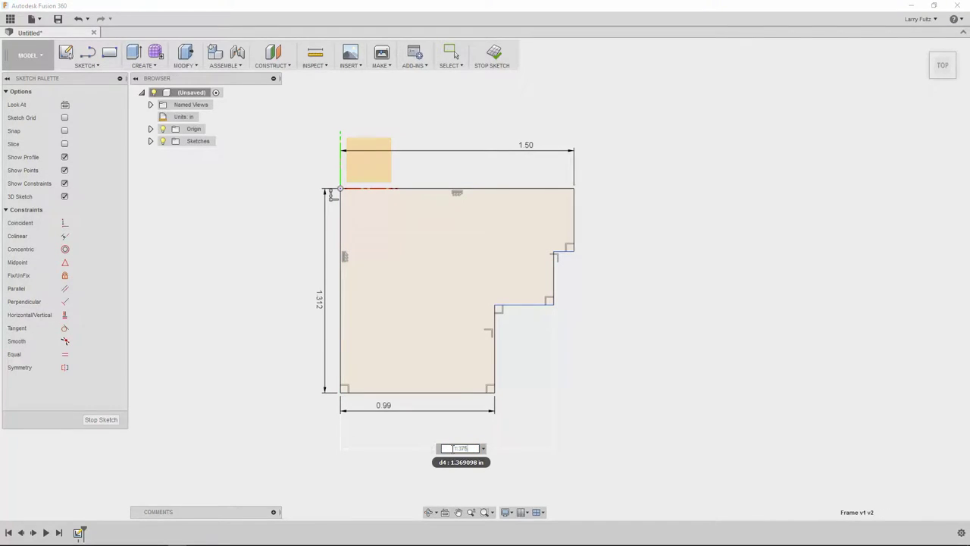
{"action": "key", "text": "Return"}
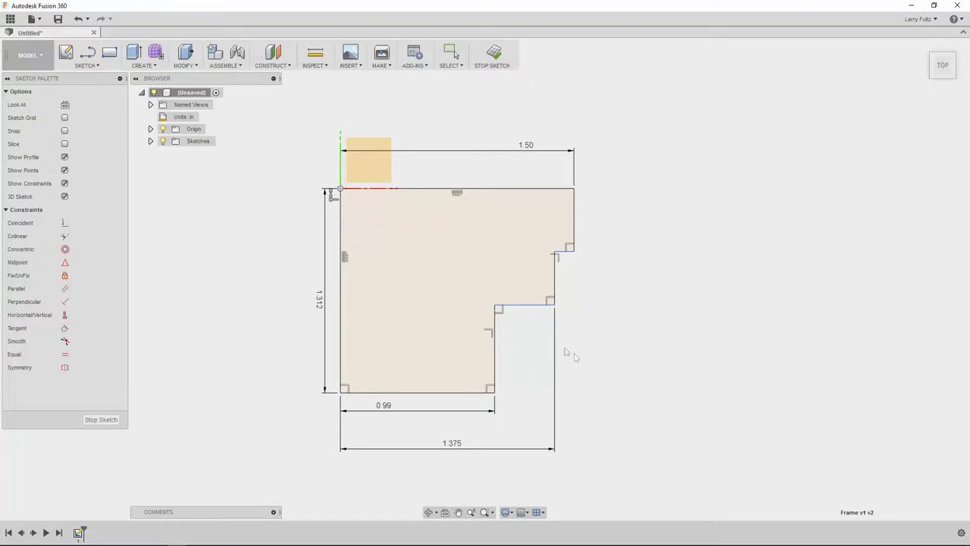
{"action": "left_click", "coordinate": [573, 228]}
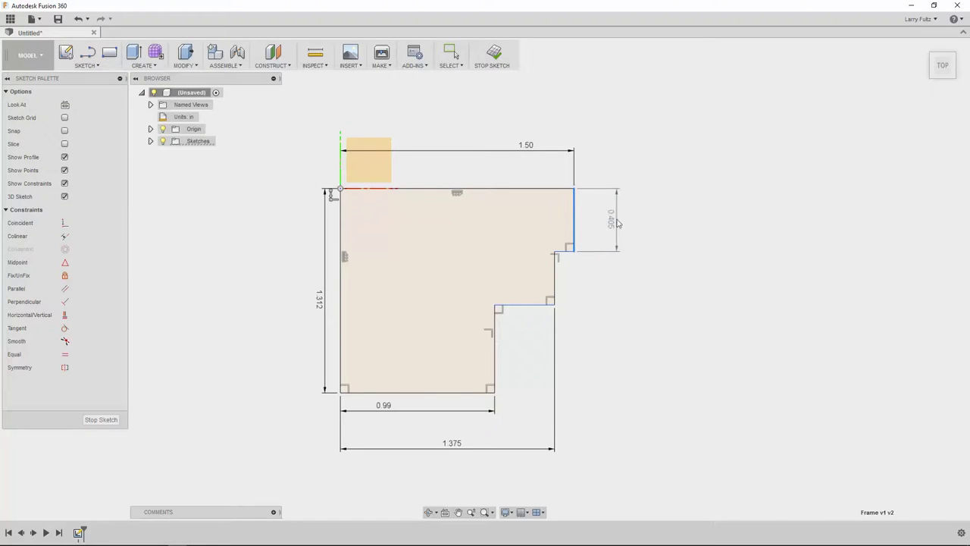
{"action": "left_click", "coordinate": [615, 218]}
{"action": "key", "text": "BackSpace"}
{"action": "type", "text": ".375"}
{"action": "key", "text": "Return"}
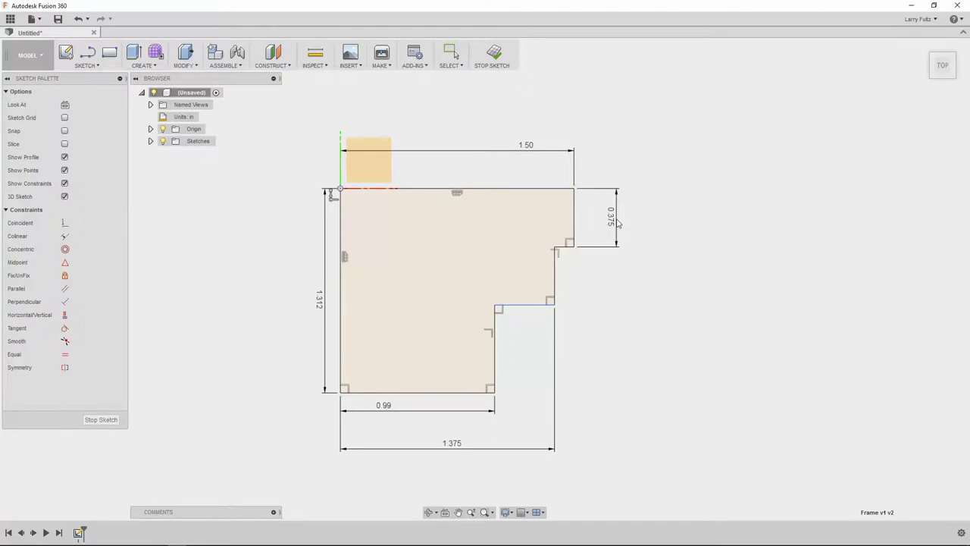
Drag the middle step's corner and edge to test remaining freedom.
{"action": "key", "text": "Escape"}
{"action": "left_click_drag", "start_coordinate": [555, 307], "coordinate": [556, 329]}
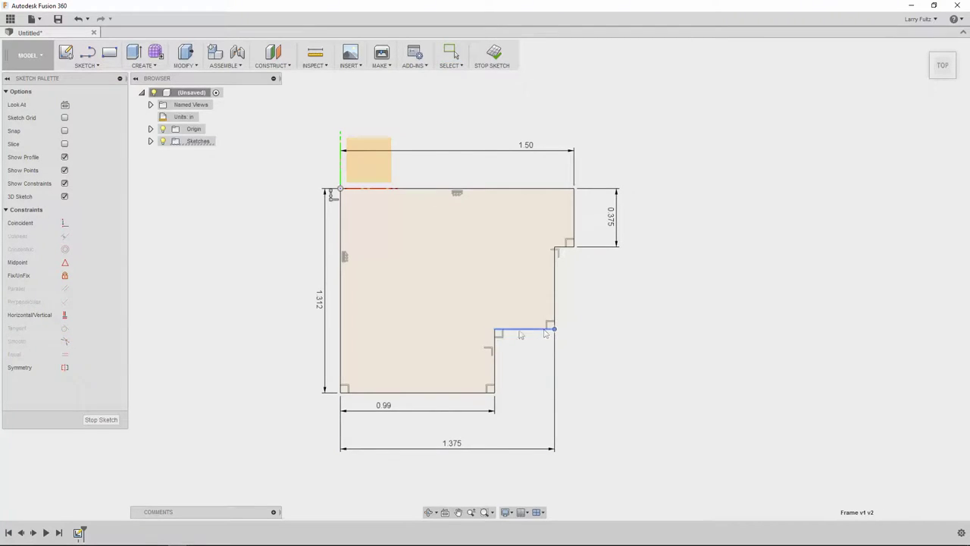
{"action": "left_click", "coordinate": [556, 297]}
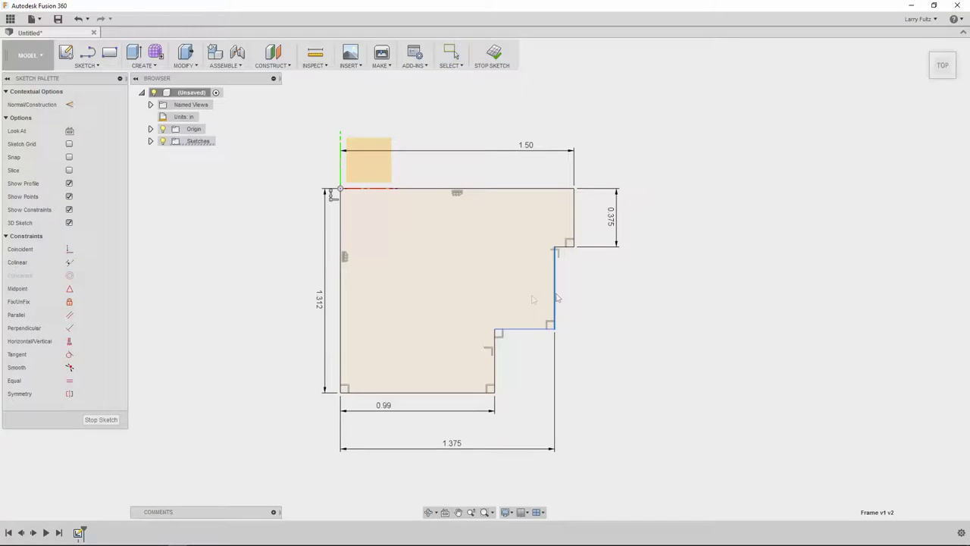
{"action": "left_click", "coordinate": [571, 331]}
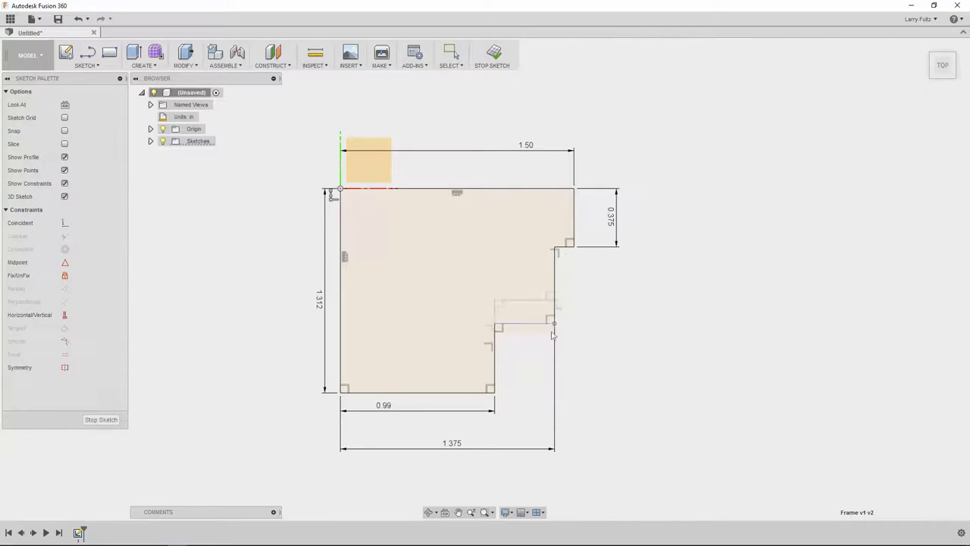
{"action": "mouse_move", "coordinate": [554, 336]}
{"action": "left_mouse_down"}
{"action": "mouse_move", "coordinate": [554, 305]}
{"action": "mouse_move", "coordinate": [554, 320]}
{"action": "left_mouse_up"}
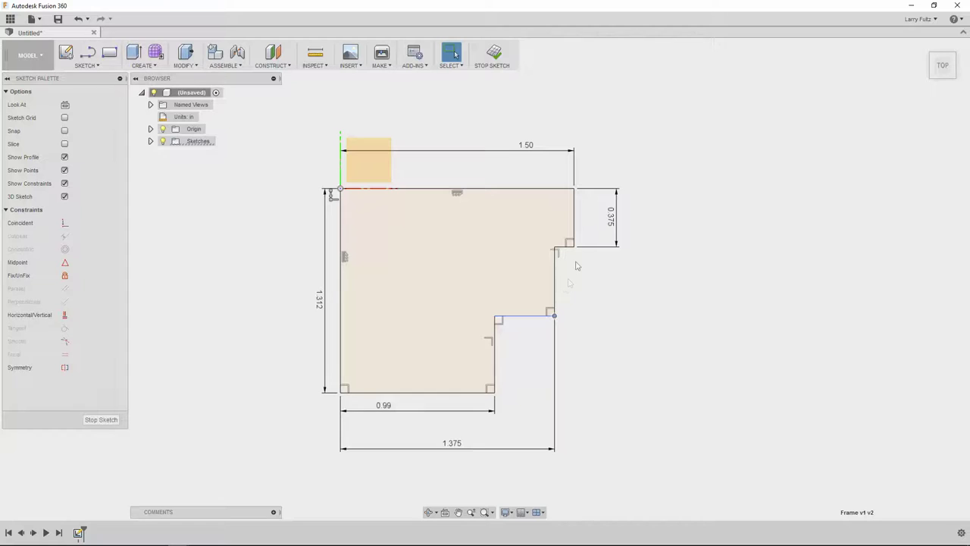
Make the middle step's vertical edge equal to the 0.375 upper-right edge.
{"action": "left_click", "coordinate": [575, 226]}
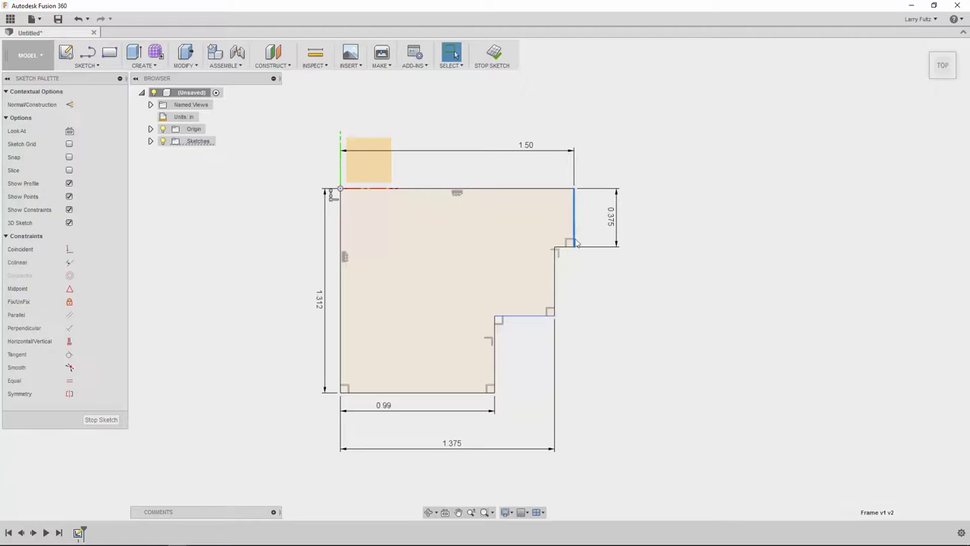
{"action": "left_click", "coordinate": [555, 292]}
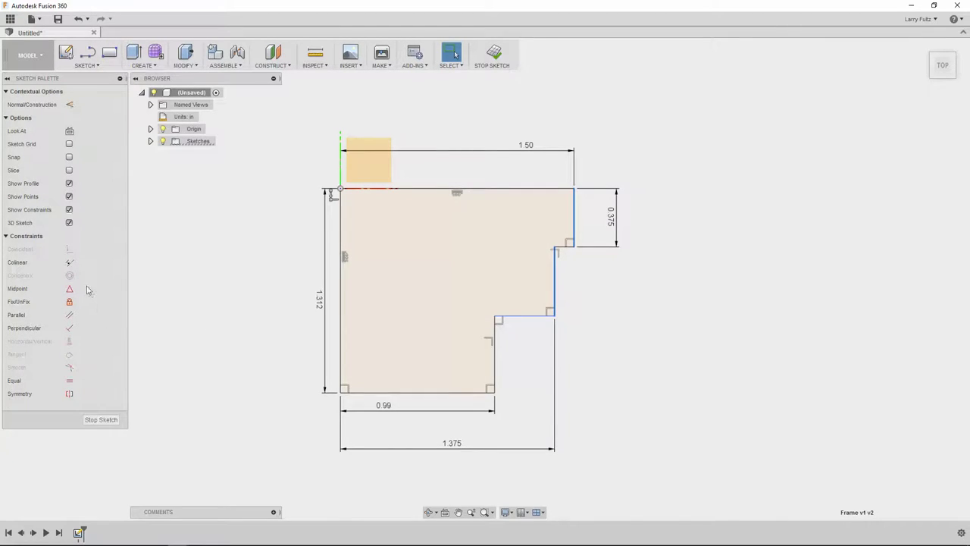
{"action": "left_click", "coordinate": [69, 382]}
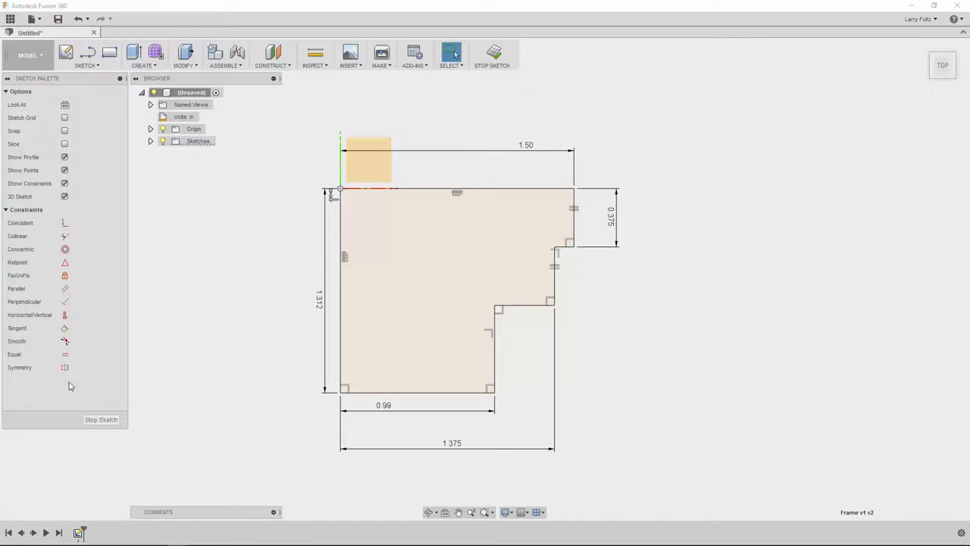
{"action": "left_click", "coordinate": [555, 307]}
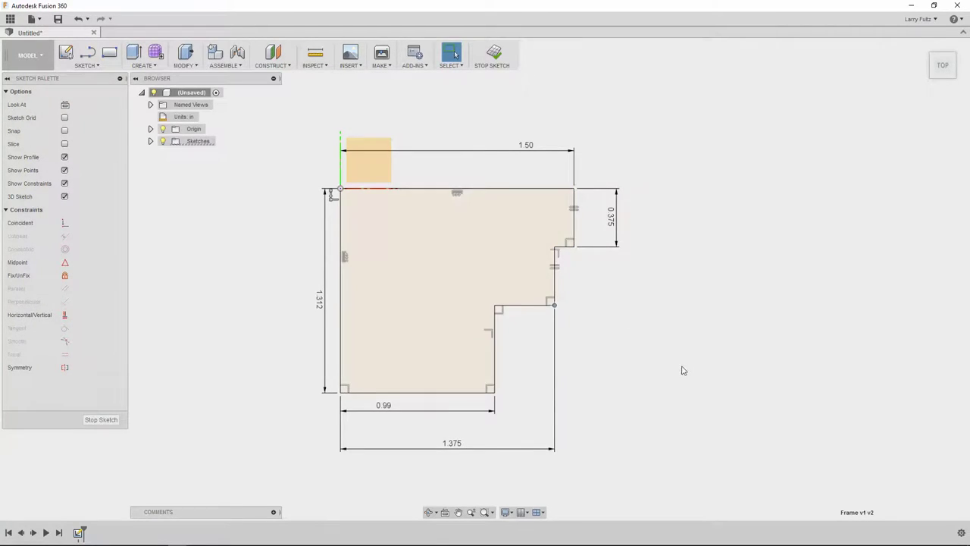
{"action": "key", "text": "Escape"}
Draw a vertical line from the profile's top edge down to its bottom edge.
{"action": "key", "text": "l"}
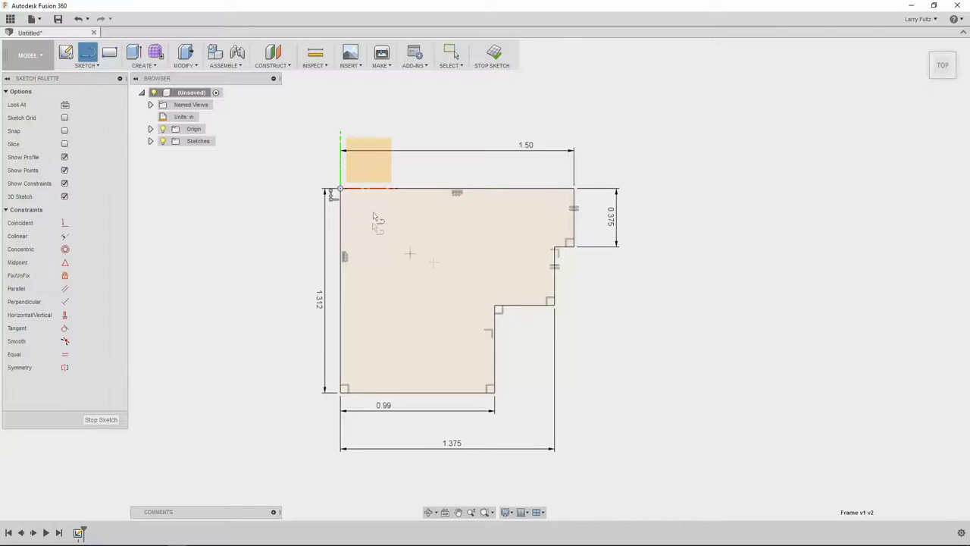
{"action": "left_click", "coordinate": [358, 191]}
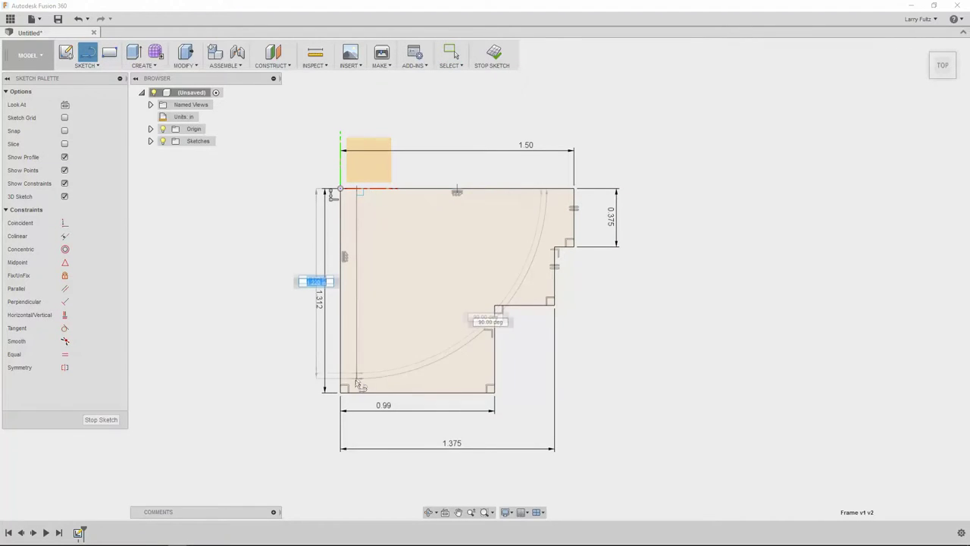
{"action": "double_click", "coordinate": [361, 392]}
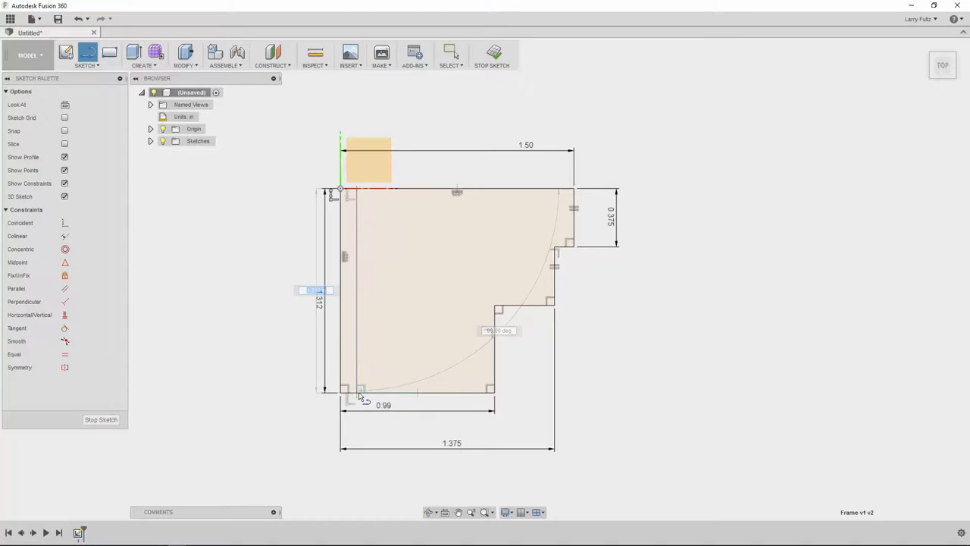
{"action": "key", "text": "Escape"}
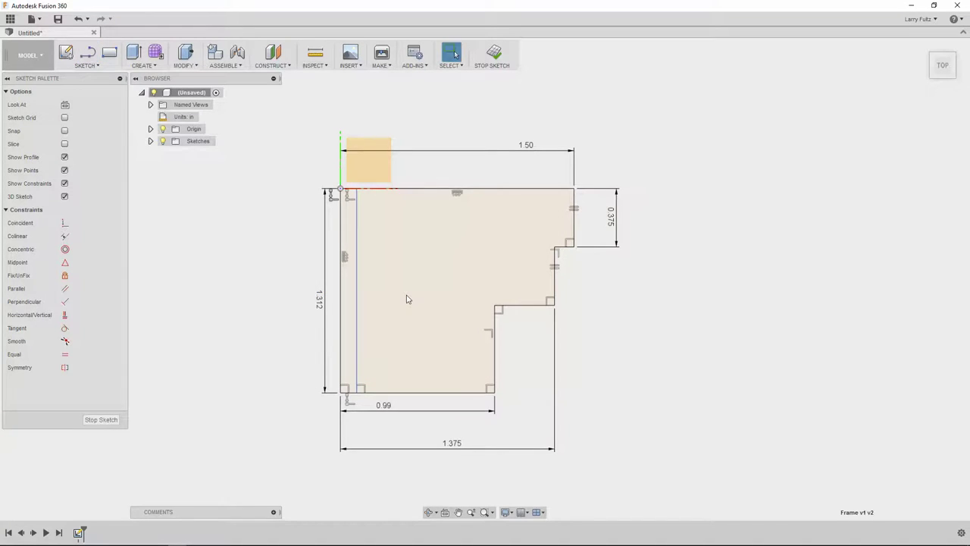
Dimension the new line 0.102 from the profile's left edge.
{"action": "key", "text": "d"}
{"action": "left_click", "coordinate": [357, 323]}
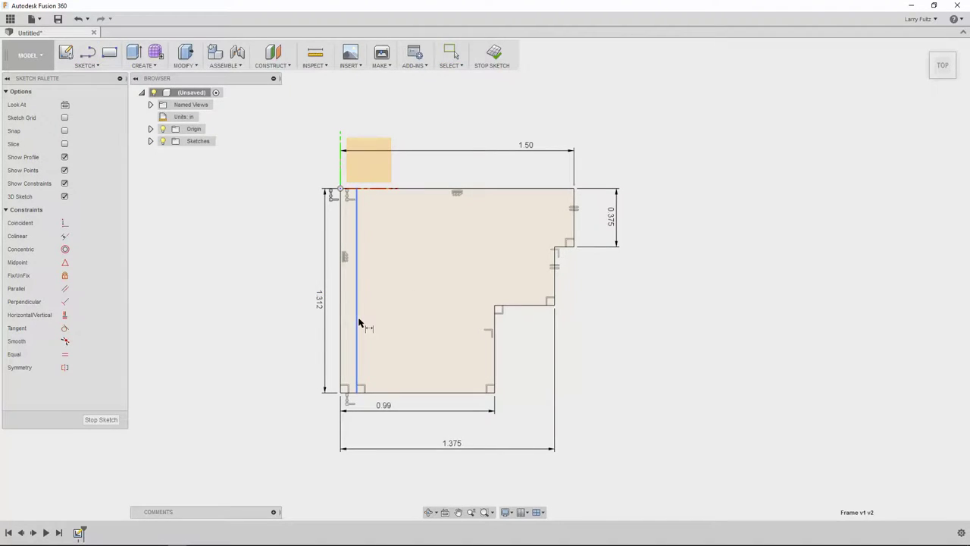
{"action": "left_click", "coordinate": [340, 325]}
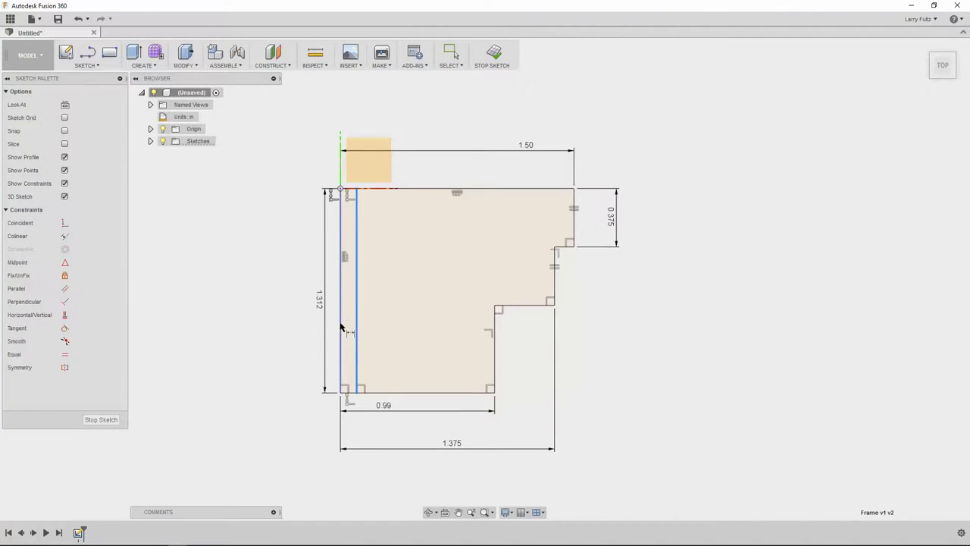
{"action": "left_click", "coordinate": [396, 291]}
{"action": "type", "text": "102"}
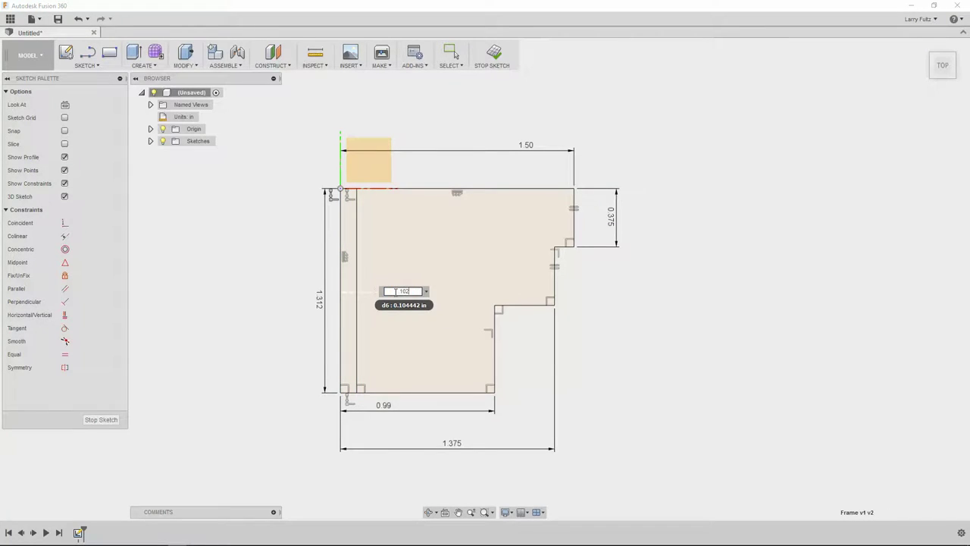
{"action": "key", "text": "Return"}
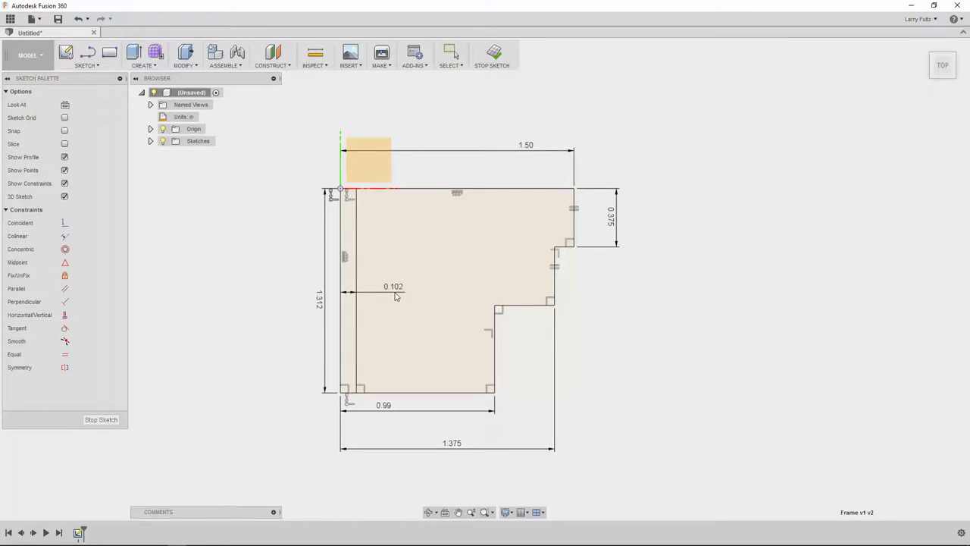
{"action": "scroll", "coordinate": [624, 315], "scroll_direction": "down", "scroll_amount": 1}
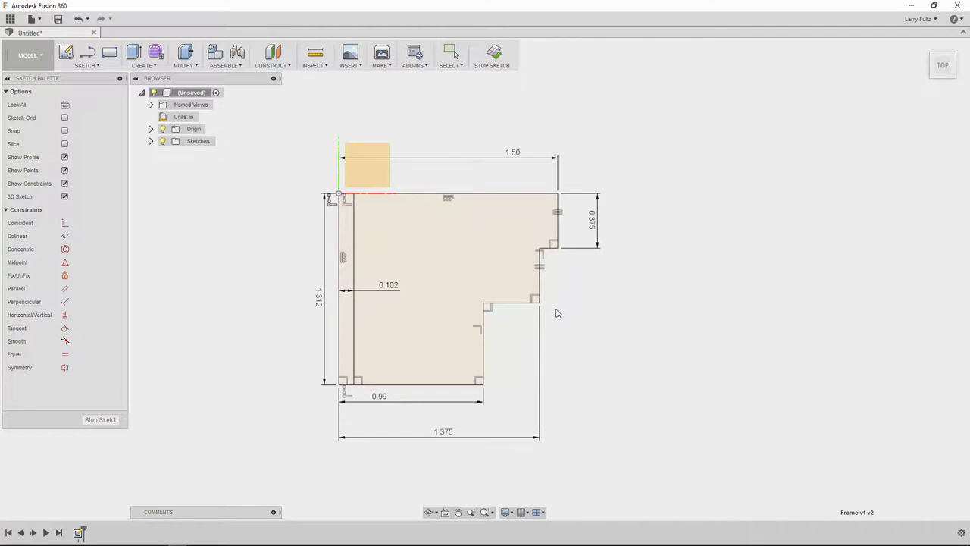
{"action": "scroll", "coordinate": [634, 271], "scroll_direction": "up", "scroll_amount": 1}
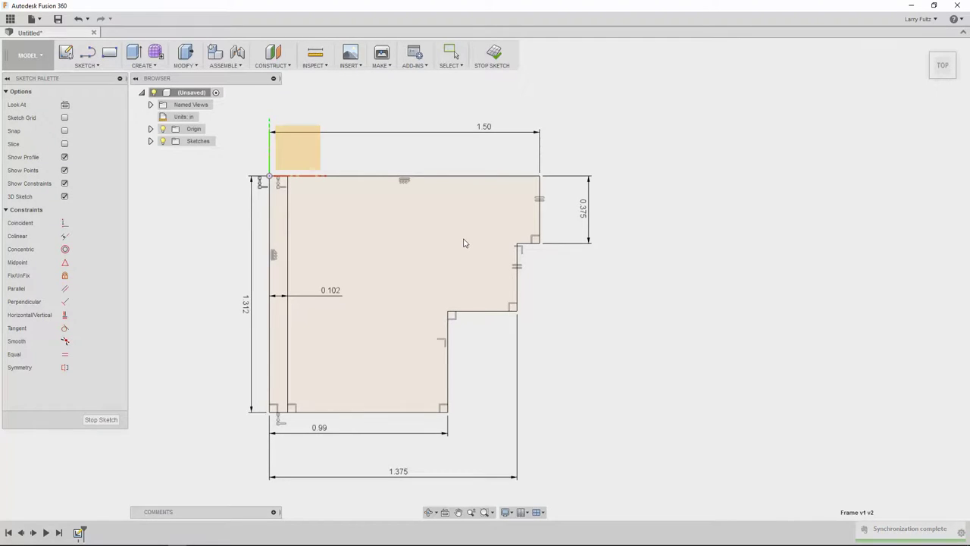
{"action": "scroll", "coordinate": [447, 243], "scroll_direction": "down", "scroll_amount": 3}
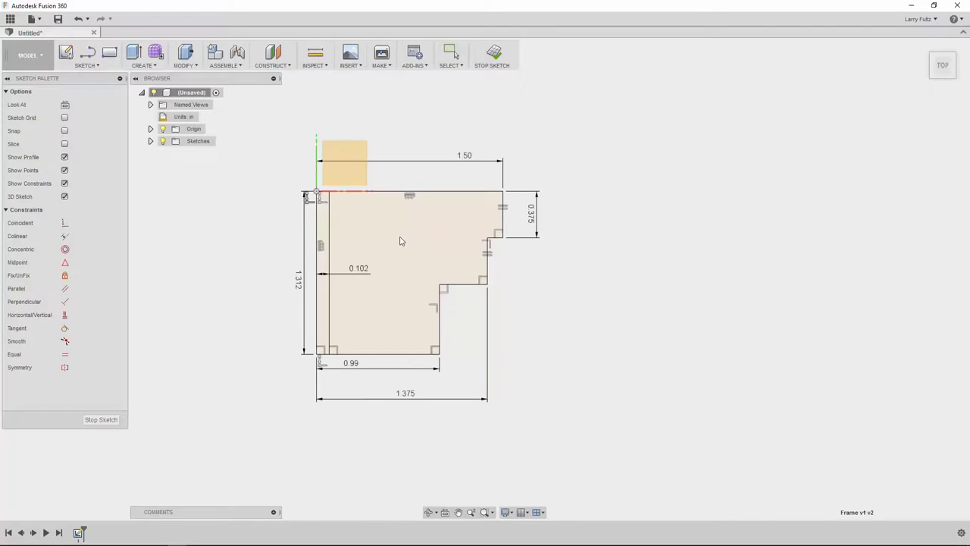
{"action": "scroll", "coordinate": [355, 218], "scroll_direction": "up", "scroll_amount": 3}
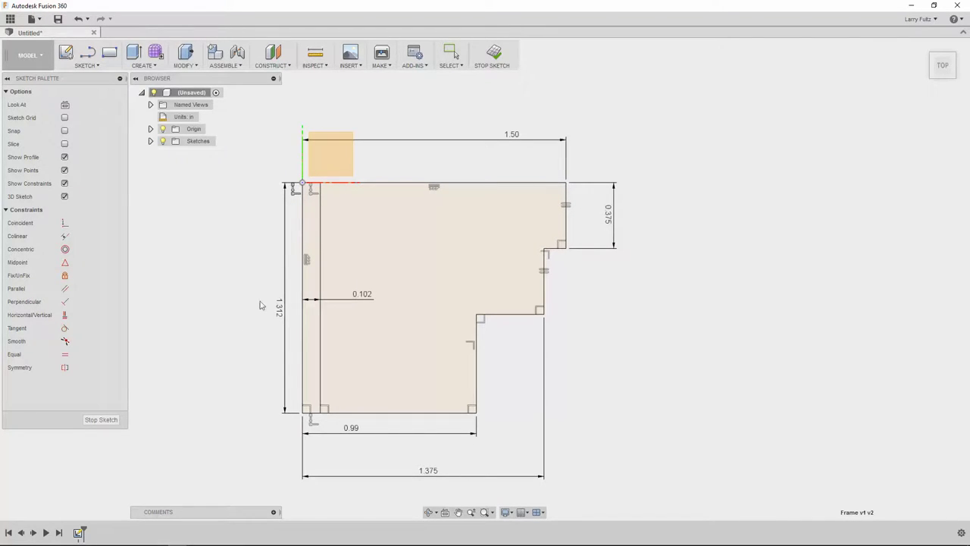
Revolve the stepped profile 360° around its long inner left edge into a solid body.
{"action": "left_click", "coordinate": [159, 68]}
{"action": "left_click", "coordinate": [158, 103]}
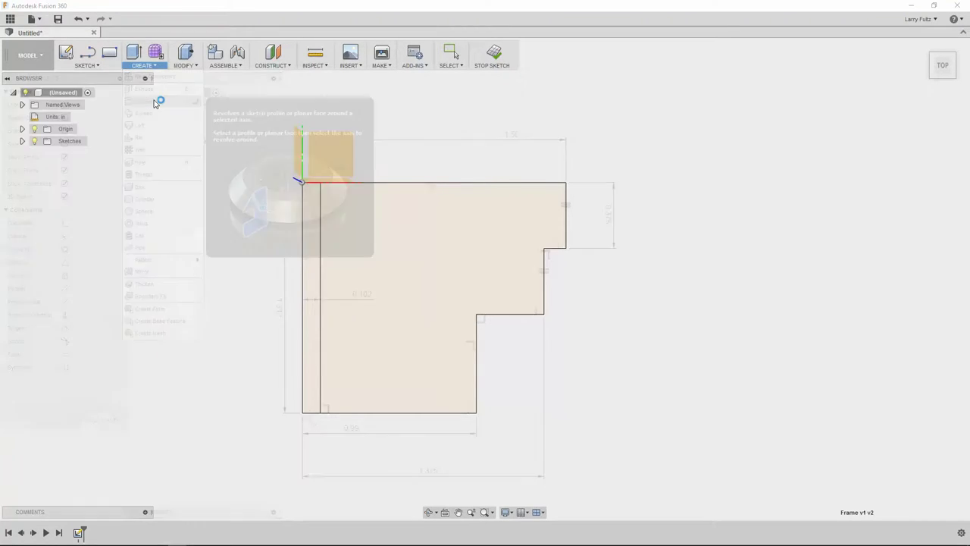
{"action": "left_click", "coordinate": [476, 315]}
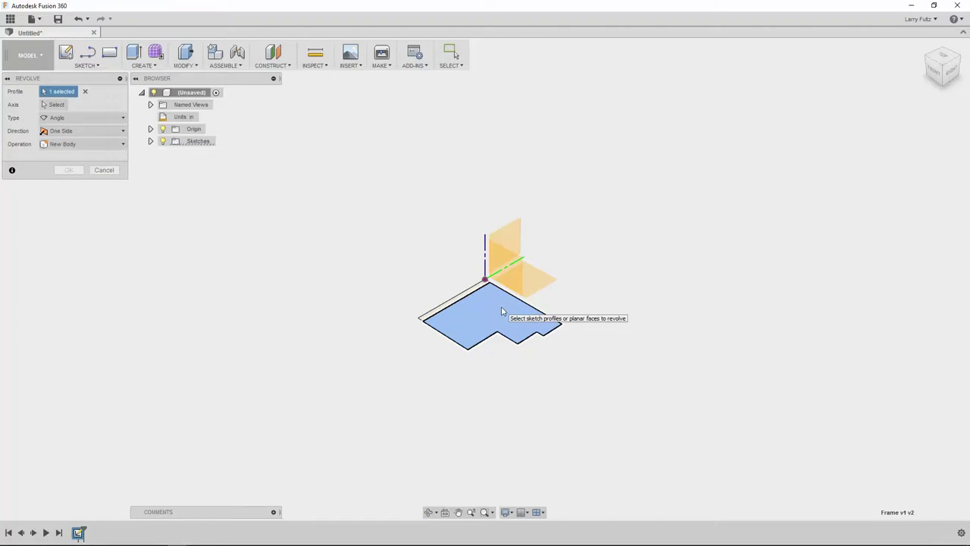
{"action": "left_click", "coordinate": [57, 105]}
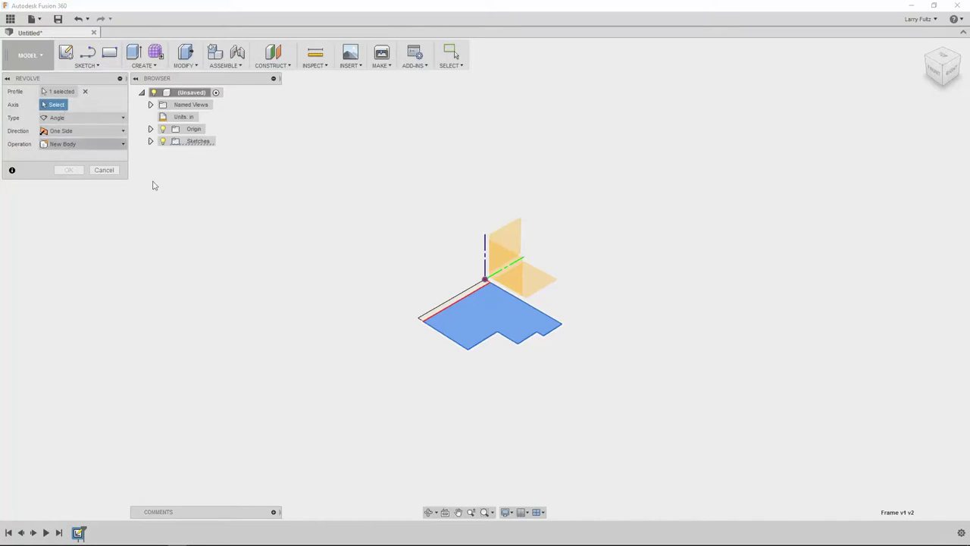
{"action": "left_click", "coordinate": [448, 305]}
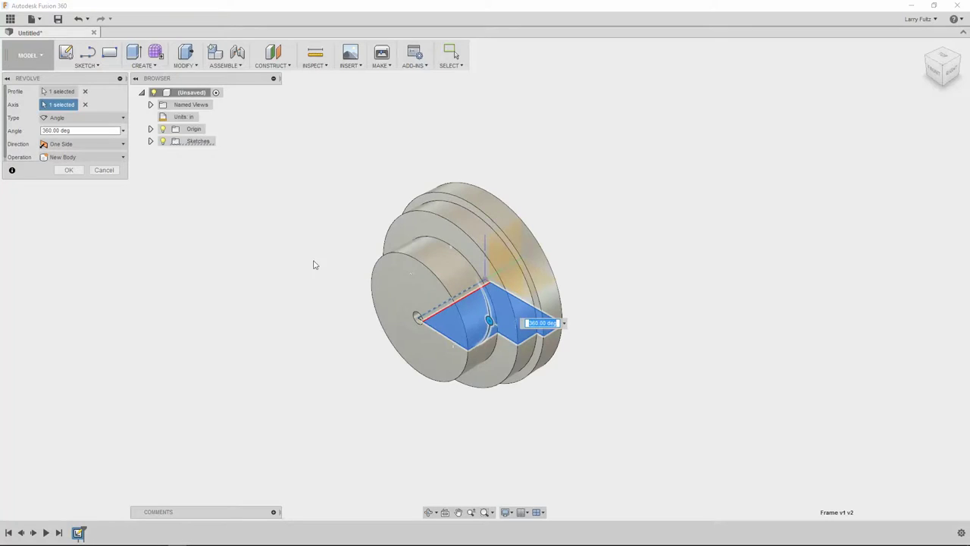
{"action": "left_click", "coordinate": [68, 170]}
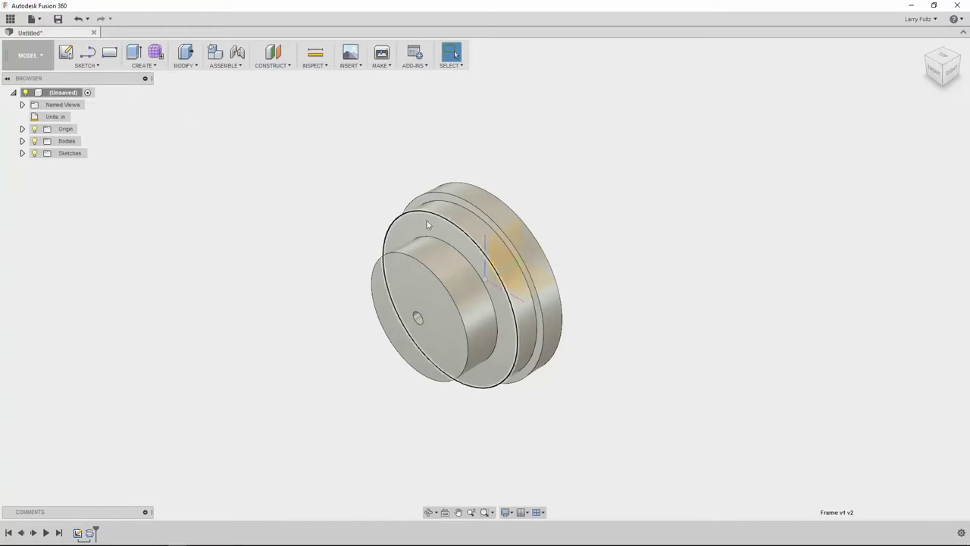
From a side view, hide Body1 and turn Sketch1's visibility back on.
{"action": "middle_click_drag", "start_coordinate": [468, 231], "coordinate": [599, 207], "text": "shift"}
{"action": "scroll", "coordinate": [630, 345], "scroll_direction": "down", "scroll_amount": 3}
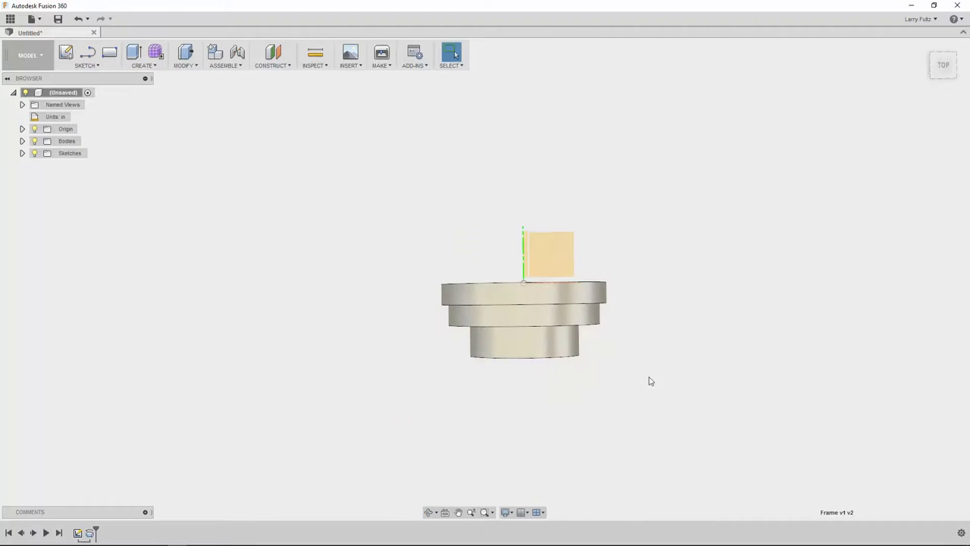
{"action": "scroll", "coordinate": [629, 367], "scroll_direction": "up", "scroll_amount": 4}
{"action": "scroll", "coordinate": [461, 249], "scroll_direction": "down", "scroll_amount": 3}
{"action": "scroll", "coordinate": [470, 154], "scroll_direction": "up", "scroll_amount": 4}
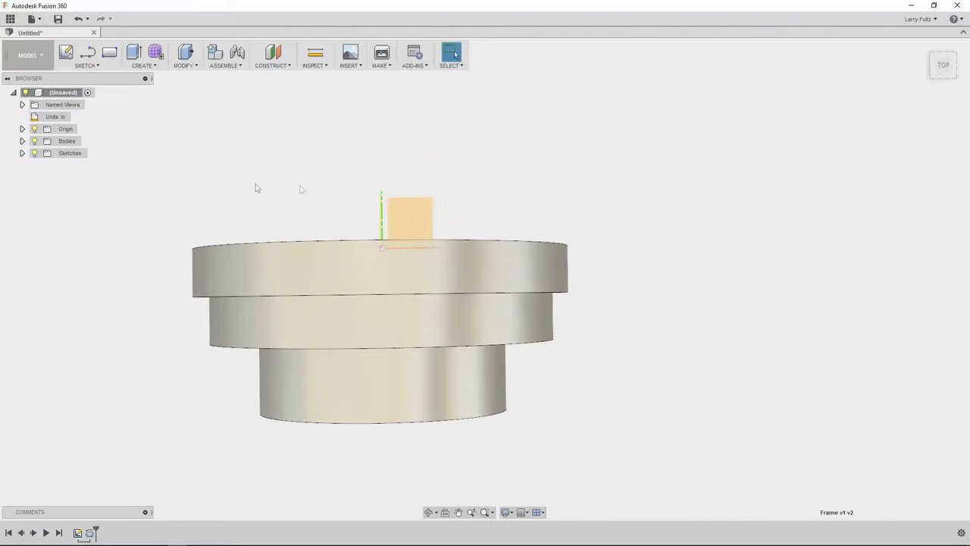
{"action": "left_click", "coordinate": [22, 141]}
{"action": "left_click", "coordinate": [51, 153]}
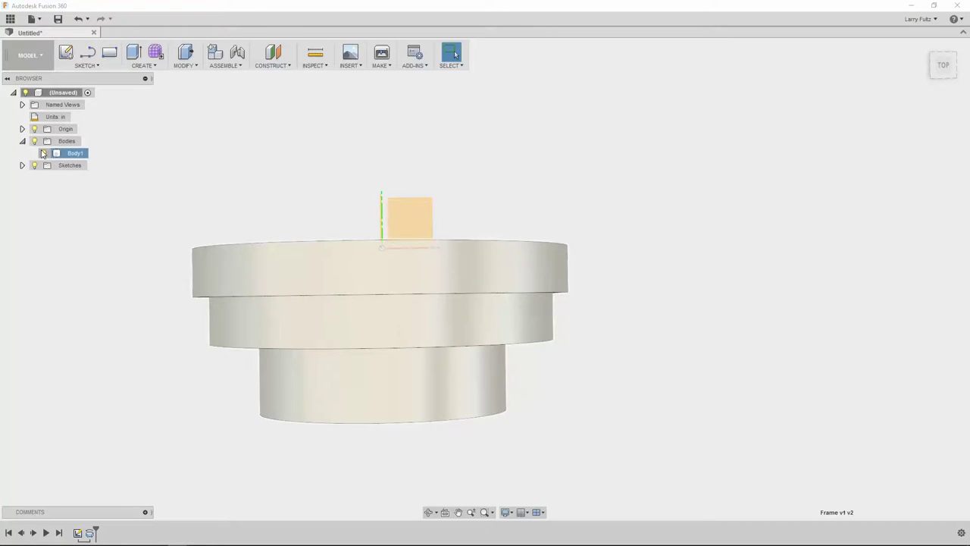
{"action": "left_click", "coordinate": [43, 153]}
{"action": "left_click", "coordinate": [23, 166]}
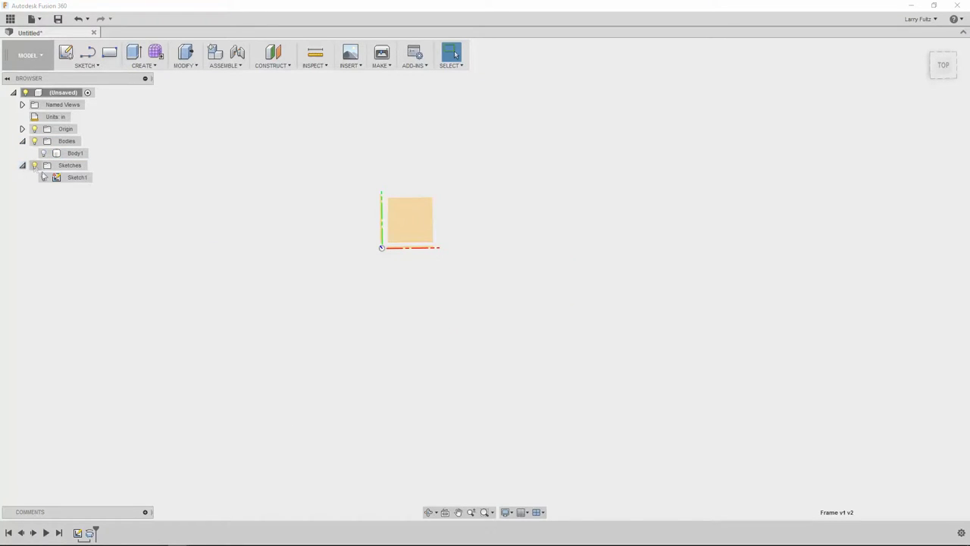
{"action": "left_click", "coordinate": [43, 177]}
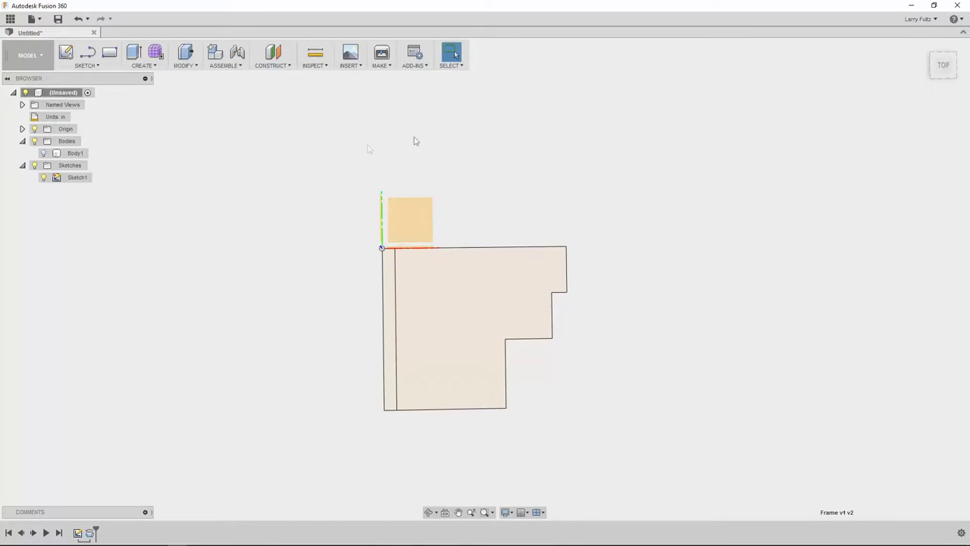
Start a new sketch on the stepped profile's plane.
{"action": "key", "text": "l"}
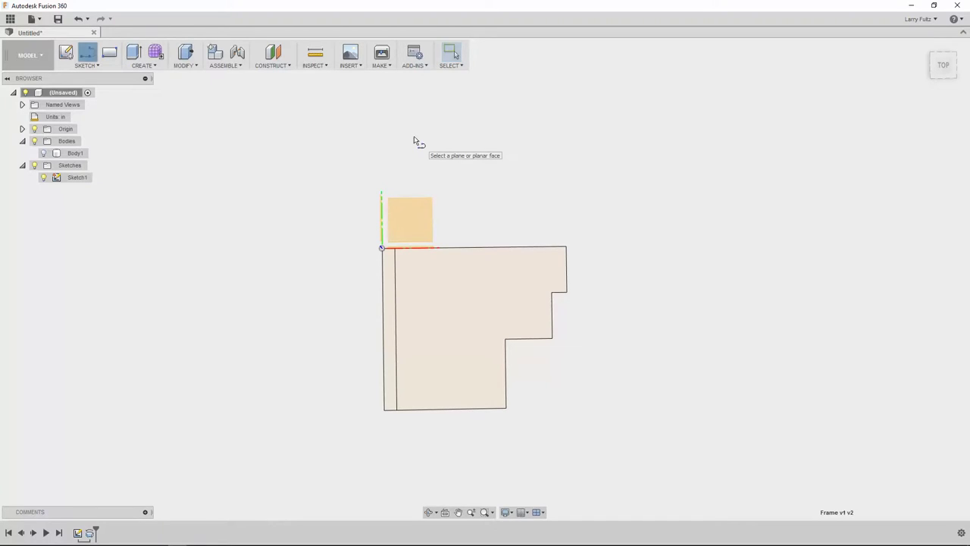
{"action": "left_click", "coordinate": [466, 251]}
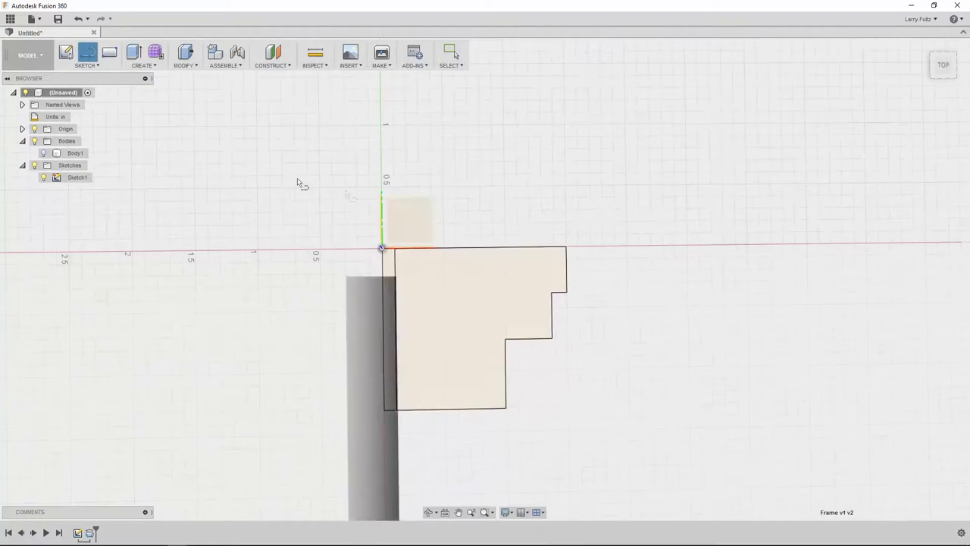
{"action": "left_click", "coordinate": [416, 222]}
{"action": "scroll", "coordinate": [582, 416], "scroll_direction": "up", "scroll_amount": 4}
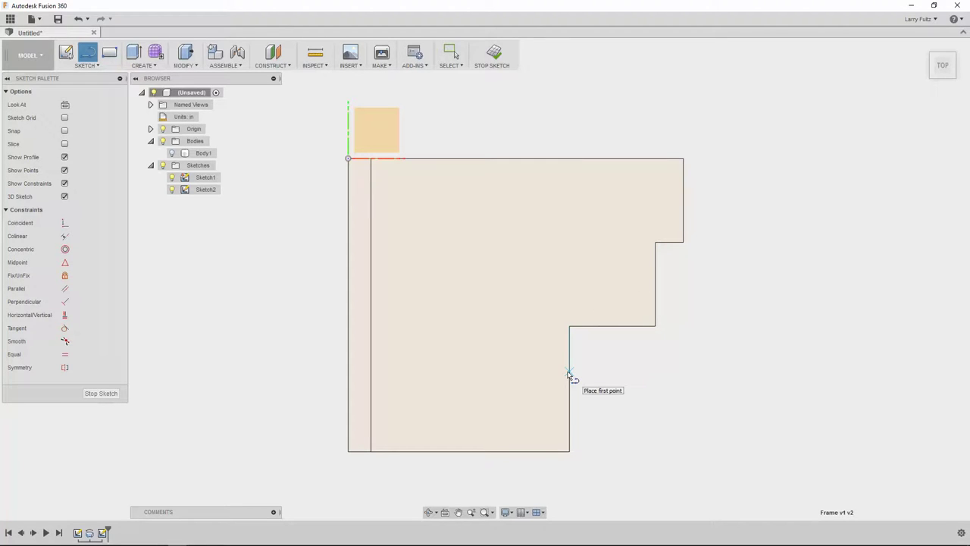
{"action": "scroll", "coordinate": [724, 214], "scroll_direction": "up", "scroll_amount": 2}
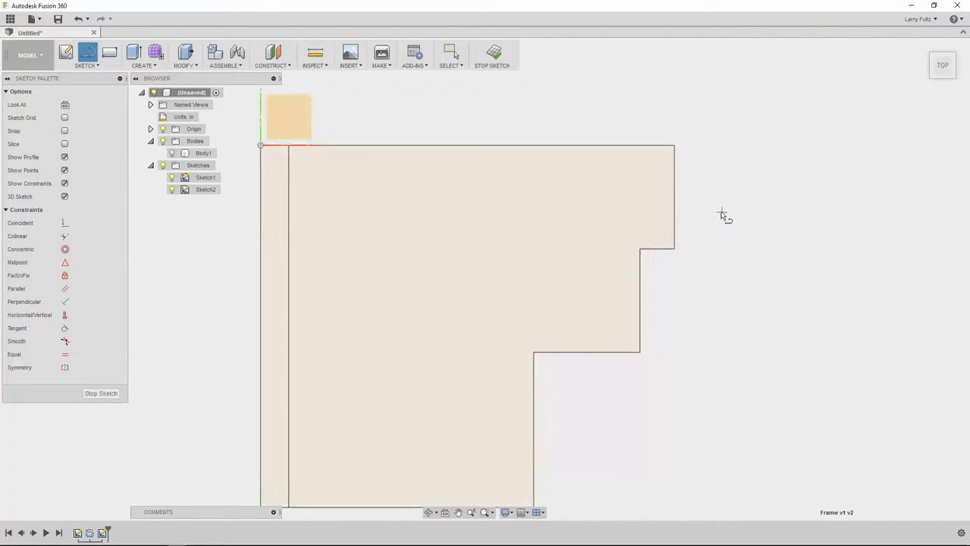
{"action": "scroll", "coordinate": [717, 212], "scroll_direction": "down", "scroll_amount": 3}
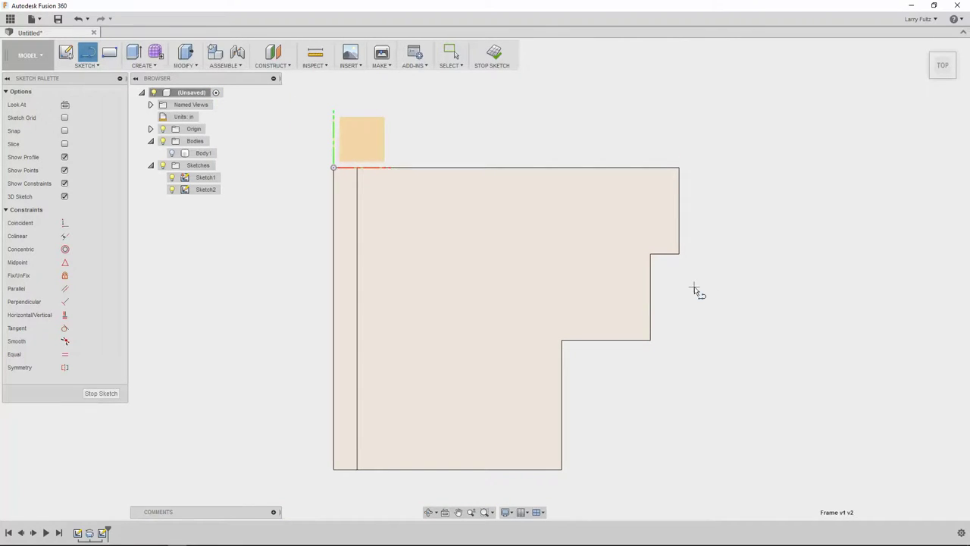
Draw the first trapezoid groove on the top step and split it with a midline.
{"action": "left_click", "coordinate": [679, 211]}
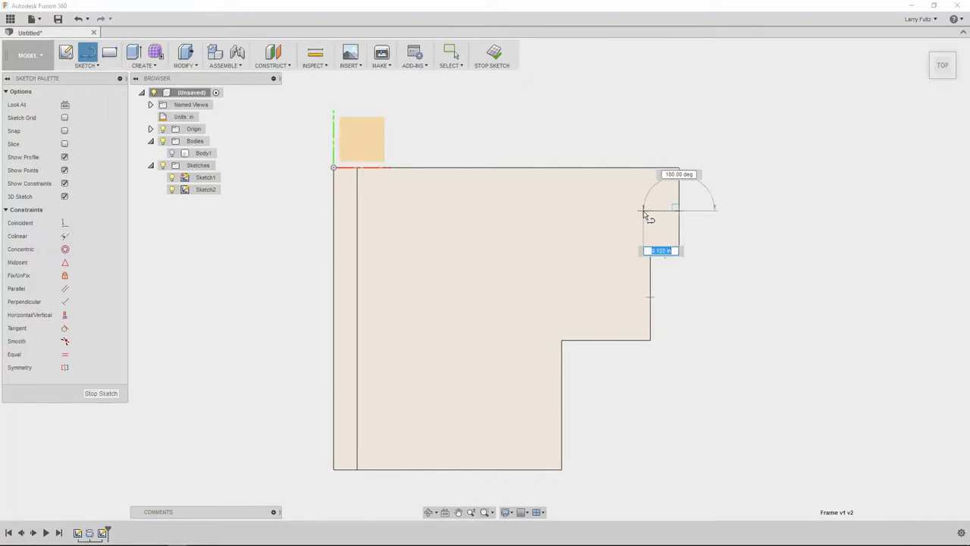
{"action": "key", "text": "Escape"}
{"action": "key", "text": "Escape"}
{"action": "key", "text": "l"}
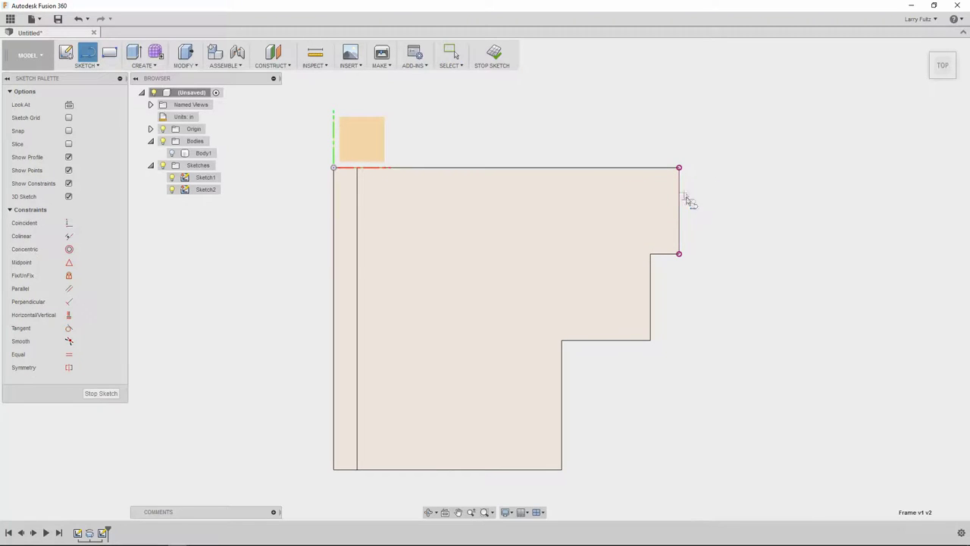
{"action": "left_click", "coordinate": [679, 191]}
{"action": "left_click", "coordinate": [679, 236]}
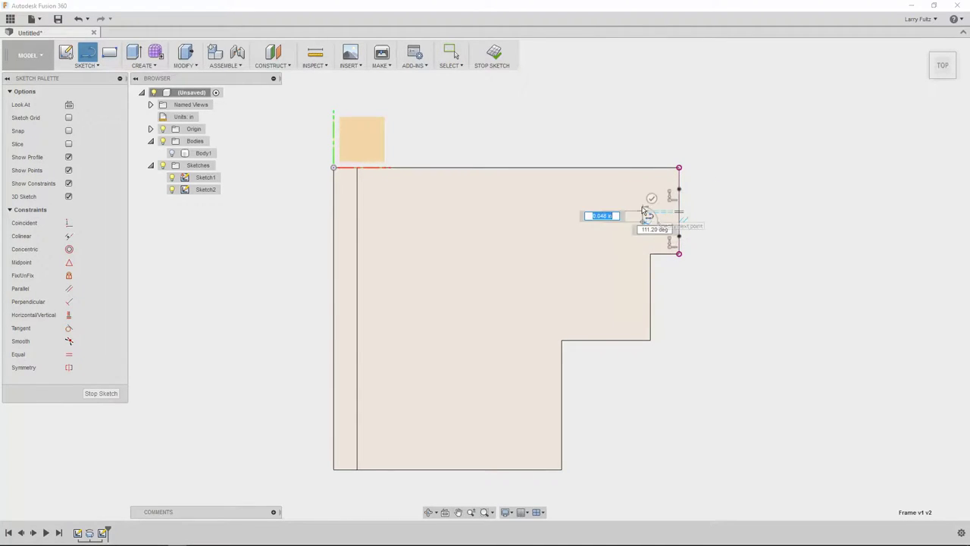
{"action": "left_click", "coordinate": [679, 192]}
{"action": "scroll", "coordinate": [678, 212], "scroll_direction": "up", "scroll_amount": 4}
{"action": "left_click", "coordinate": [588, 204]}
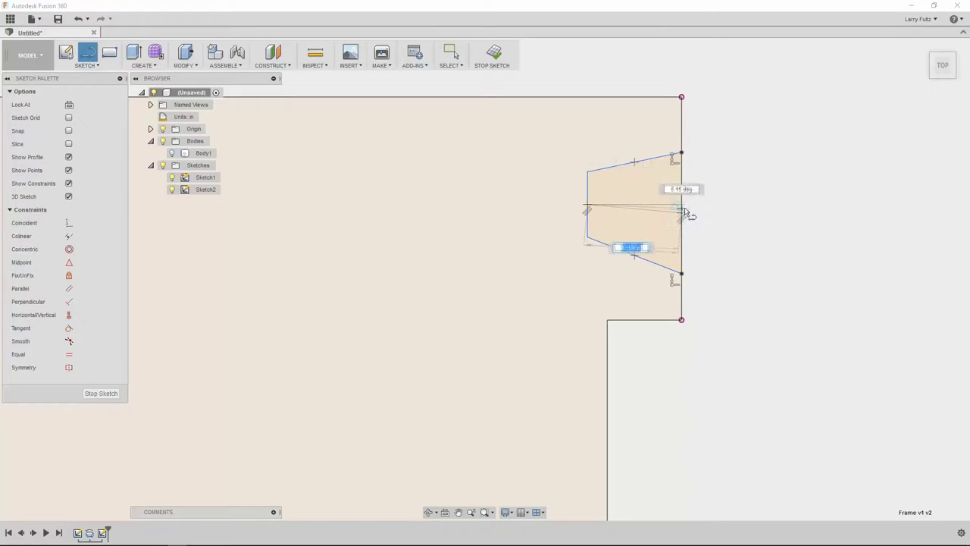
{"action": "left_click", "coordinate": [682, 205]}
{"action": "middle_click_drag", "start_coordinate": [613, 357], "coordinate": [652, 263]}
Draw the second trapezoid groove on the middle step with its midline.
{"action": "left_click", "coordinate": [650, 260]}
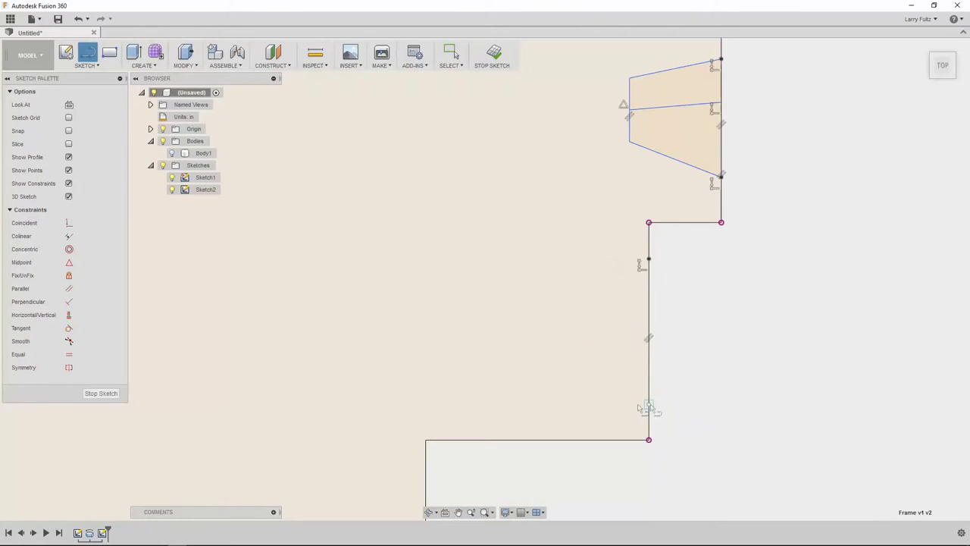
{"action": "left_click", "coordinate": [648, 403]}
{"action": "left_click", "coordinate": [531, 353]}
{"action": "left_click", "coordinate": [530, 263]}
{"action": "left_click", "coordinate": [648, 259]}
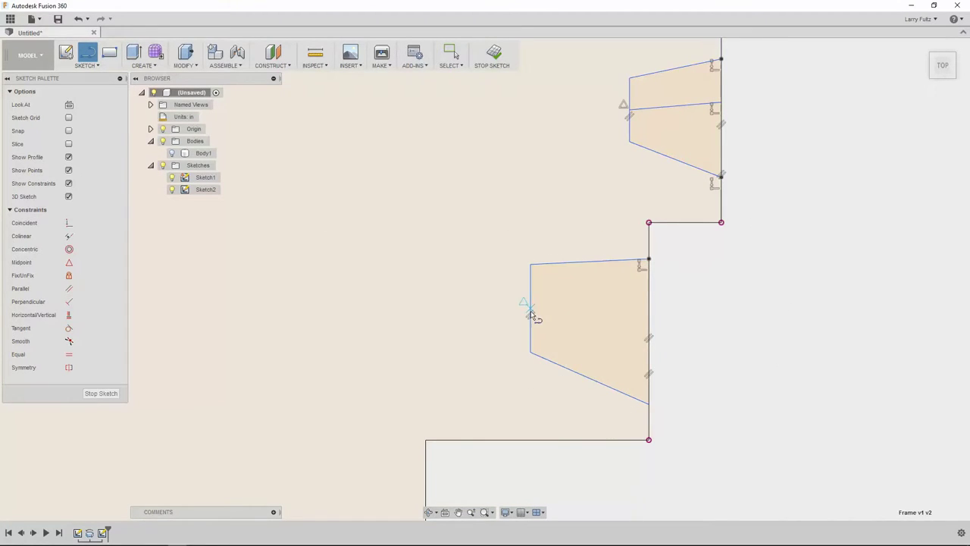
{"action": "left_click", "coordinate": [531, 310]}
{"action": "left_click", "coordinate": [649, 323]}
{"action": "scroll", "coordinate": [649, 324], "scroll_direction": "down", "scroll_amount": 4}
{"action": "scroll", "coordinate": [503, 411], "scroll_direction": "up", "scroll_amount": 4}
Draw the third groove trapezoid by the lower step, split through its edge midpoints.
{"action": "left_click", "coordinate": [507, 397]}
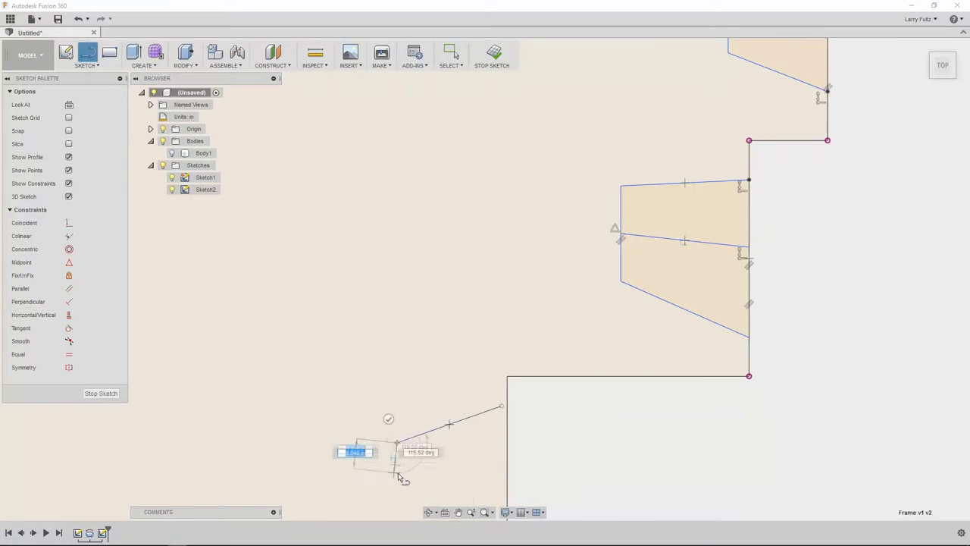
{"action": "scroll", "coordinate": [396, 460], "scroll_direction": "down", "scroll_amount": 3}
{"action": "scroll", "coordinate": [406, 487], "scroll_direction": "up", "scroll_amount": 3}
{"action": "scroll", "coordinate": [470, 485], "scroll_direction": "down", "scroll_amount": 3}
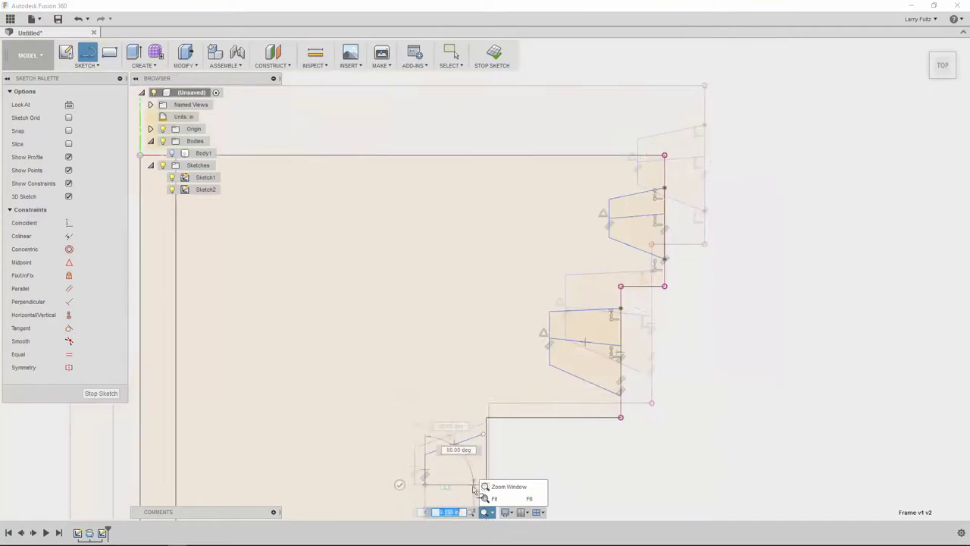
{"action": "scroll", "coordinate": [515, 445], "scroll_direction": "down", "scroll_amount": 2}
{"action": "scroll", "coordinate": [515, 454], "scroll_direction": "up", "scroll_amount": 5}
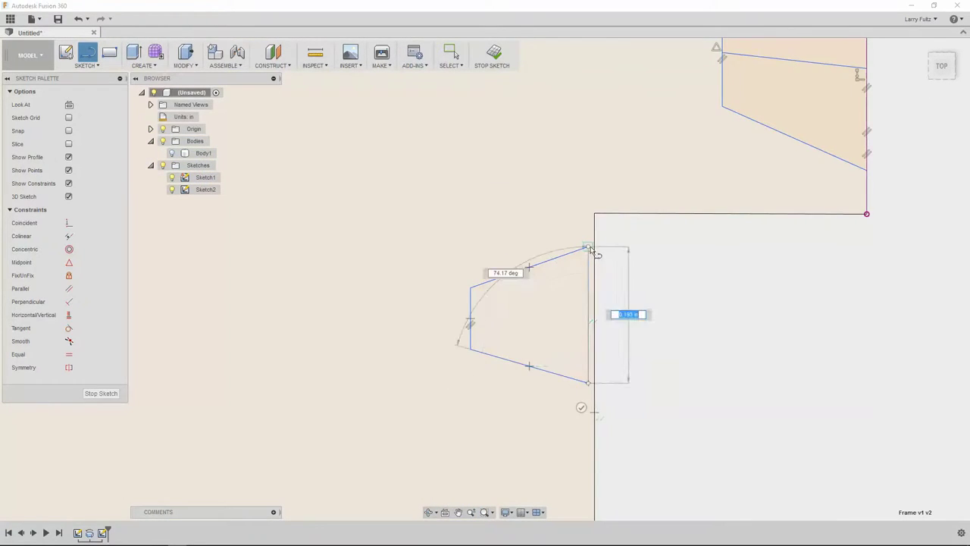
{"action": "left_click", "coordinate": [482, 498]}
{"action": "left_click", "coordinate": [588, 312]}
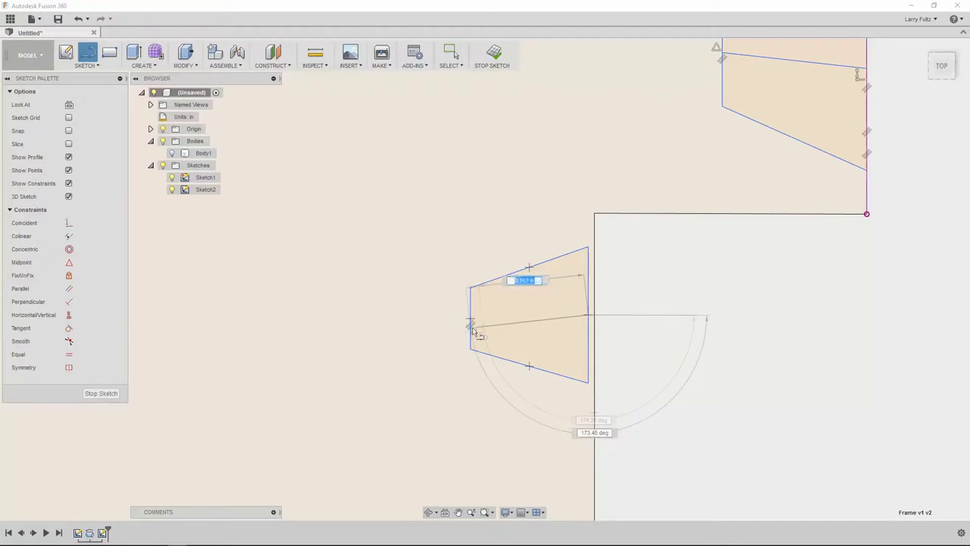
{"action": "left_click", "coordinate": [470, 318]}
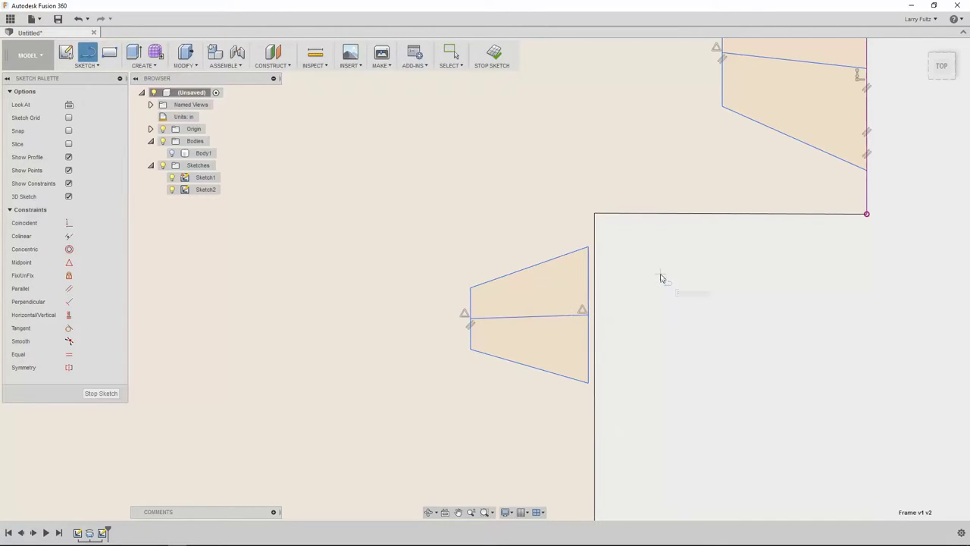
{"action": "key", "text": "Escape"}
Drag the lowest groove trapezoid's right side left to check it still moves freely.
{"action": "scroll", "coordinate": [667, 272], "scroll_direction": "down", "scroll_amount": 3}
{"action": "scroll", "coordinate": [872, 191], "scroll_direction": "down", "scroll_amount": 3}
{"action": "scroll", "coordinate": [884, 162], "scroll_direction": "up", "scroll_amount": 3}
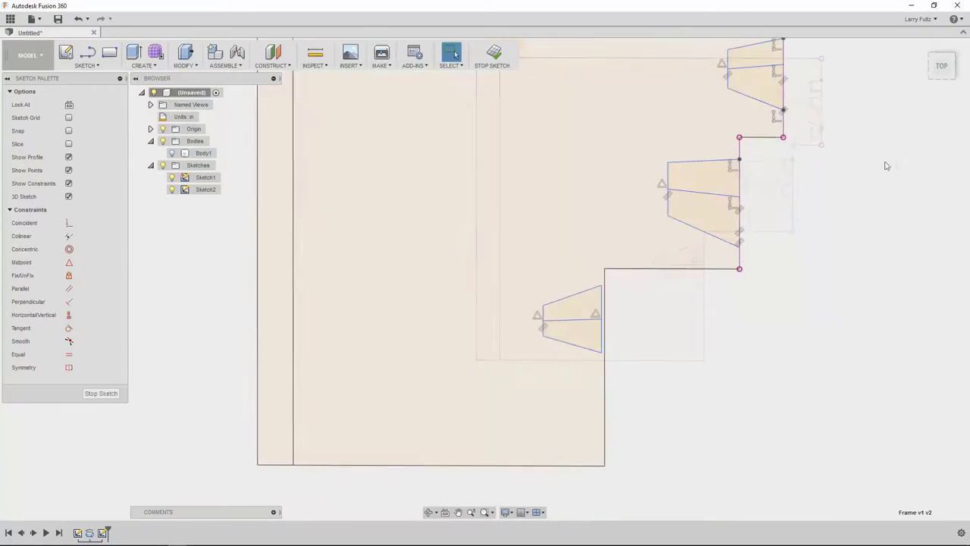
{"action": "scroll", "coordinate": [881, 162], "scroll_direction": "down", "scroll_amount": 3}
{"action": "scroll", "coordinate": [875, 121], "scroll_direction": "up", "scroll_amount": 3}
{"action": "scroll", "coordinate": [876, 122], "scroll_direction": "up", "scroll_amount": 2}
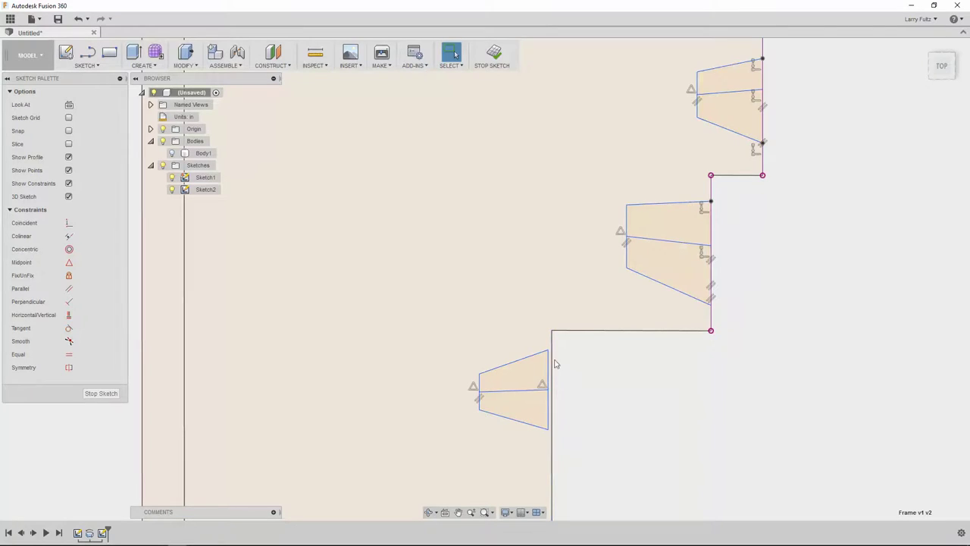
{"action": "mouse_move", "coordinate": [548, 384]}
{"action": "left_mouse_down"}
{"action": "mouse_move", "coordinate": [585, 383]}
{"action": "mouse_move", "coordinate": [538, 389]}
{"action": "left_mouse_up"}
{"action": "key", "text": "Escape"}
{"action": "scroll", "coordinate": [637, 379], "scroll_direction": "down", "scroll_amount": 3}
{"action": "scroll", "coordinate": [758, 288], "scroll_direction": "up", "scroll_amount": 2}
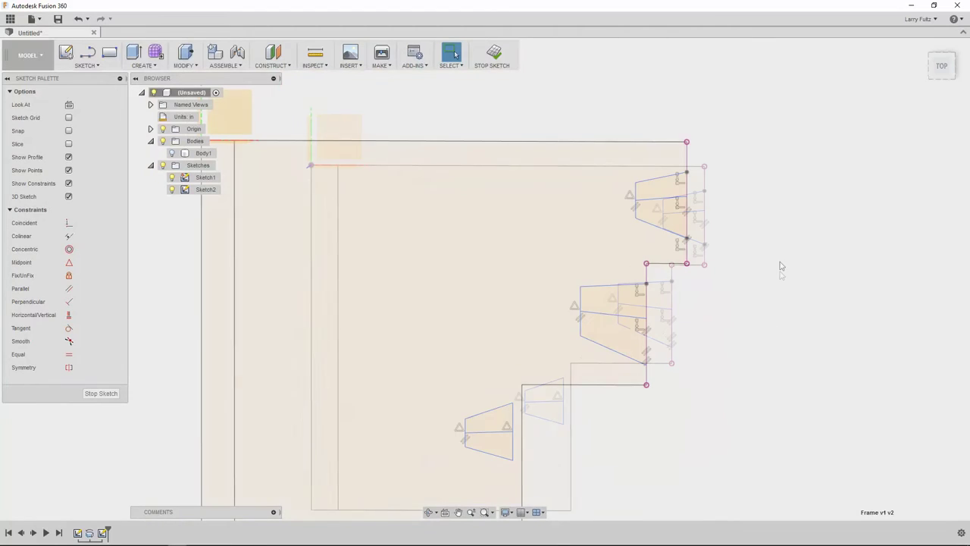
{"action": "scroll", "coordinate": [777, 187], "scroll_direction": "up", "scroll_amount": 2}
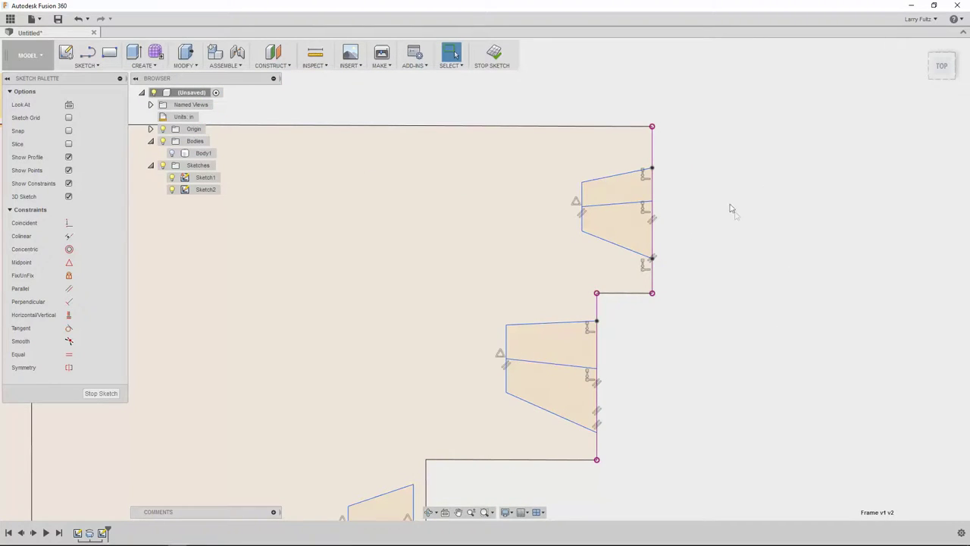
{"action": "scroll", "coordinate": [690, 199], "scroll_direction": "up", "scroll_amount": 2}
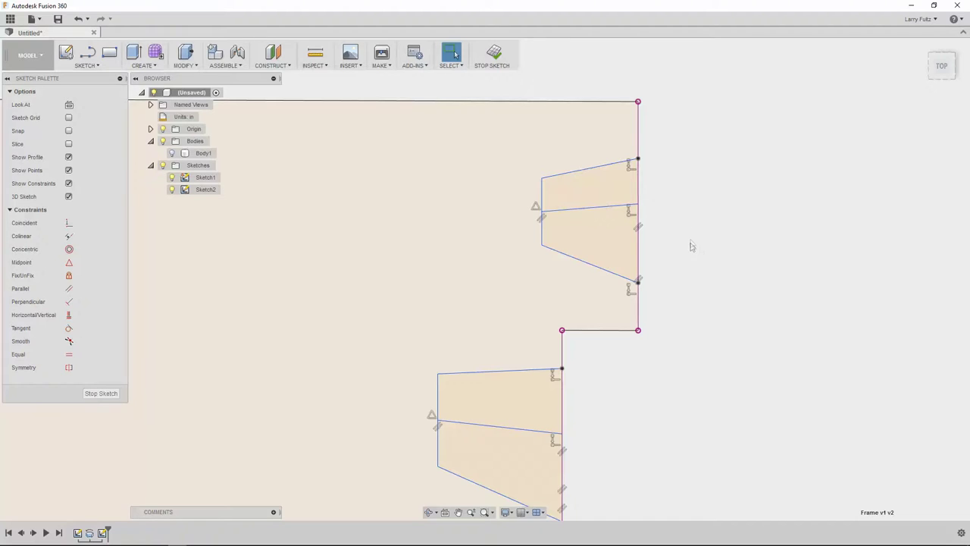
Convert the three groove profiles' middle lines into construction lines.
{"action": "left_click", "coordinate": [599, 207]}
{"action": "scroll", "coordinate": [597, 289], "scroll_direction": "down", "scroll_amount": 3}
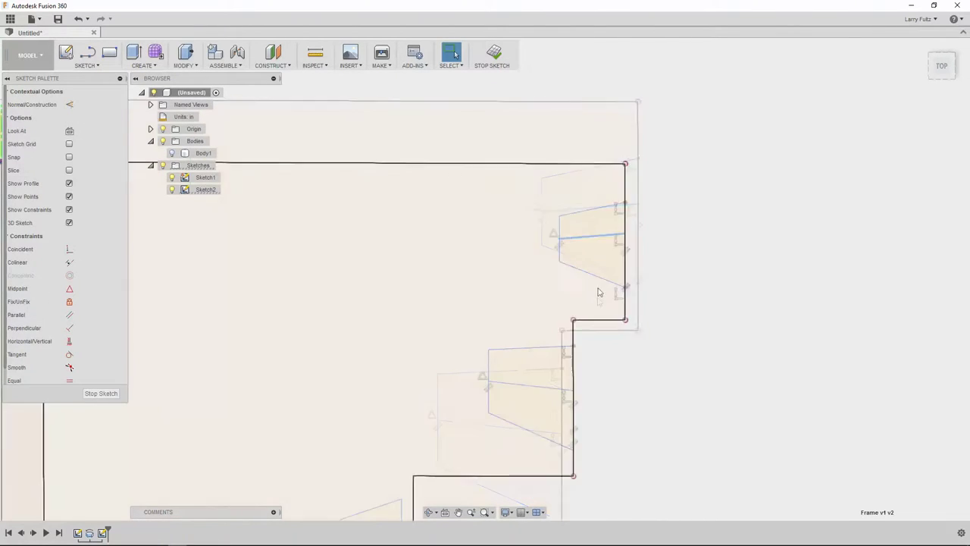
{"action": "scroll", "coordinate": [572, 369], "scroll_direction": "down", "scroll_amount": 1}
{"action": "left_click", "coordinate": [553, 356]}
{"action": "left_click", "coordinate": [459, 449]}
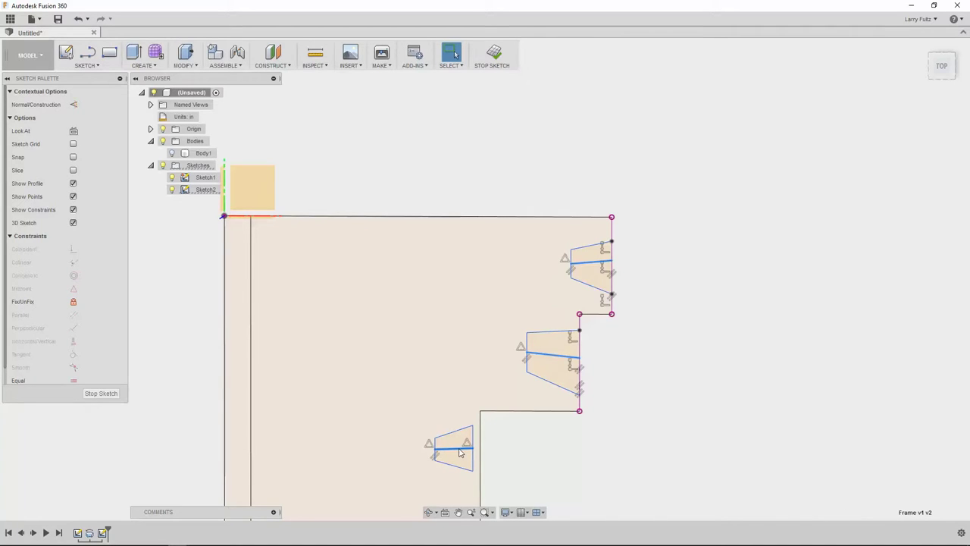
{"action": "key", "text": "x"}
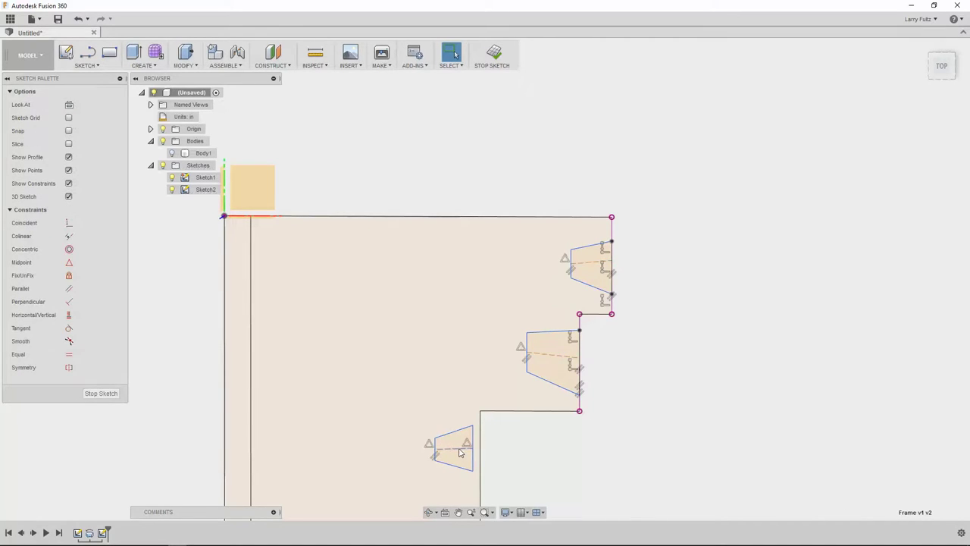
Make the top groove's dashed centre line perpendicular to the right step edge.
{"action": "scroll", "coordinate": [611, 254], "scroll_direction": "up", "scroll_amount": 5}
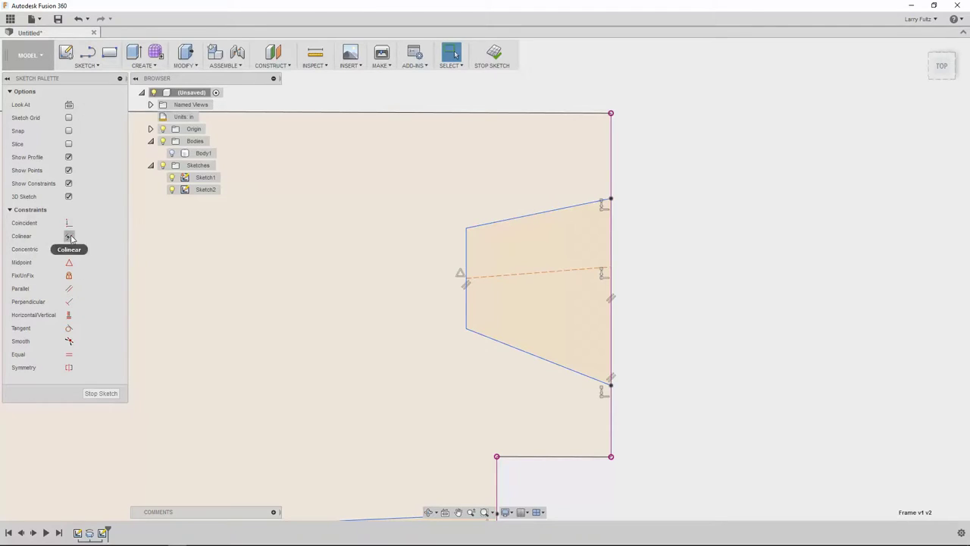
{"action": "left_click", "coordinate": [69, 302]}
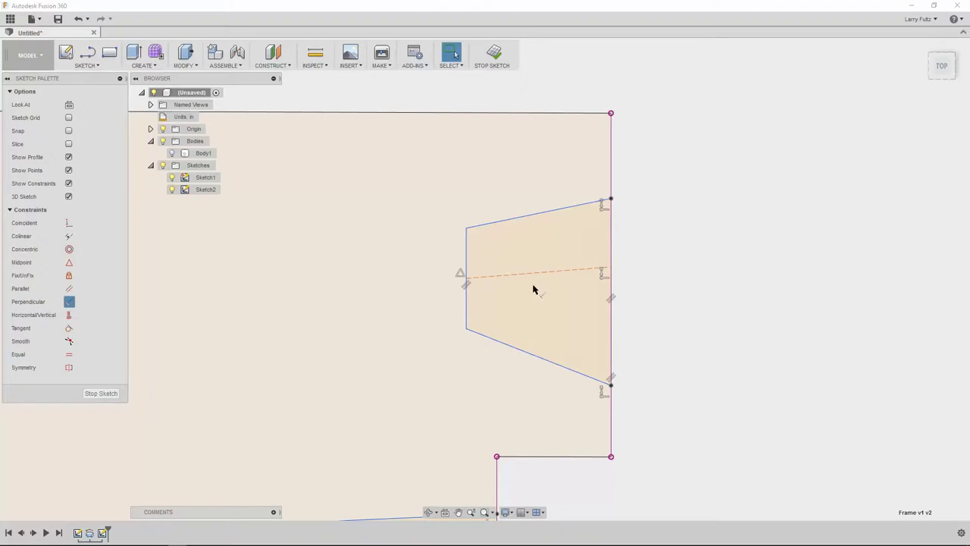
{"action": "left_click", "coordinate": [587, 270]}
{"action": "left_click", "coordinate": [611, 259]}
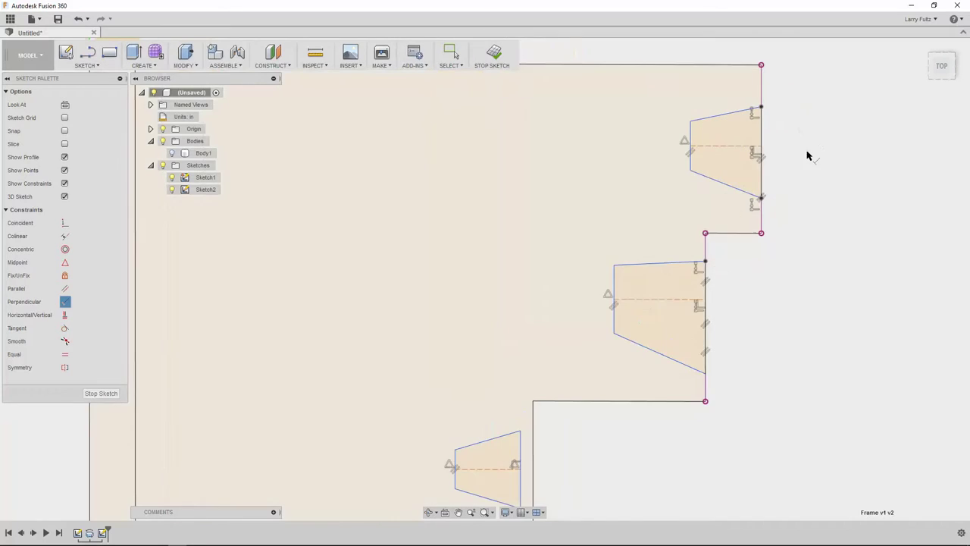
Dimension the top groove's inner vertical edge at 0.188.
{"action": "scroll", "coordinate": [786, 109], "scroll_direction": "up", "scroll_amount": 5}
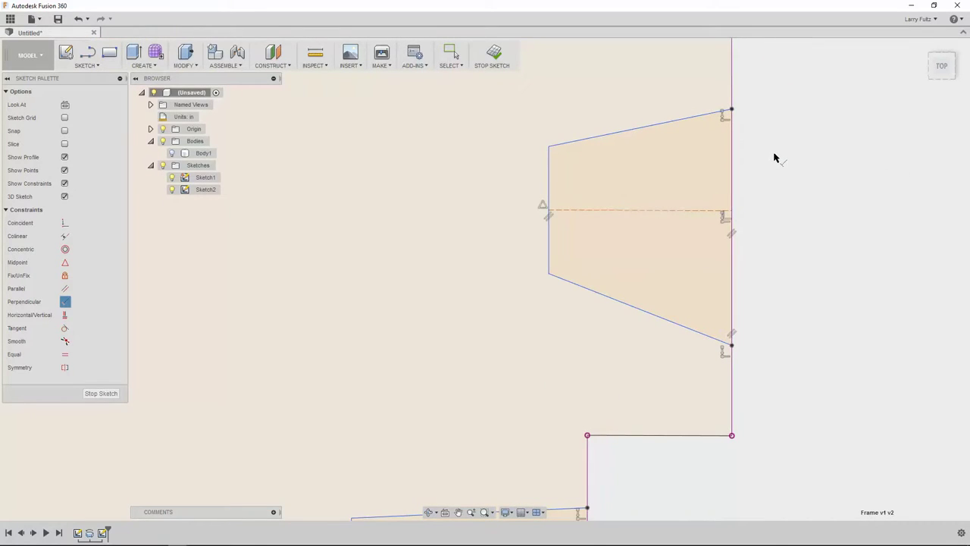
{"action": "scroll", "coordinate": [794, 174], "scroll_direction": "down", "scroll_amount": 2}
{"action": "key", "text": "Escape"}
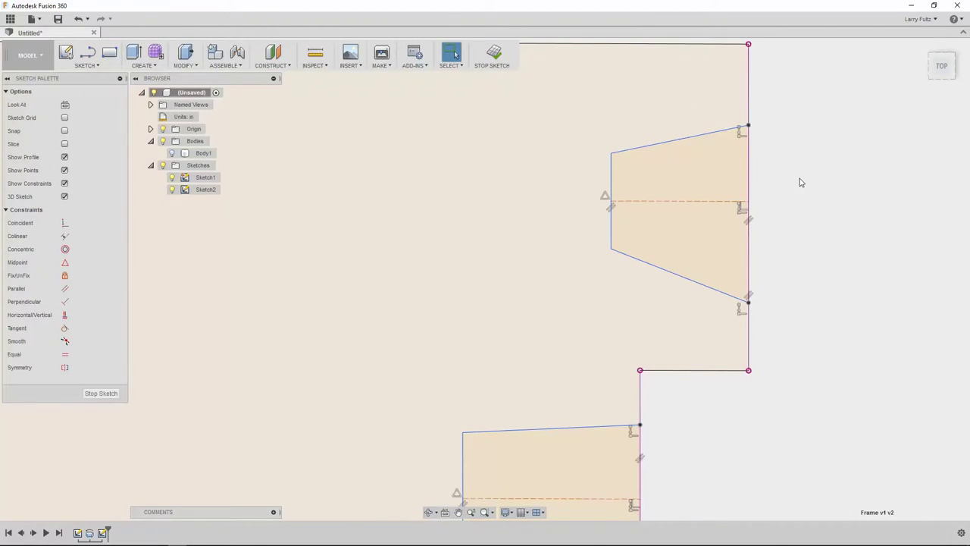
{"action": "key", "text": "d"}
{"action": "left_click", "coordinate": [611, 185]}
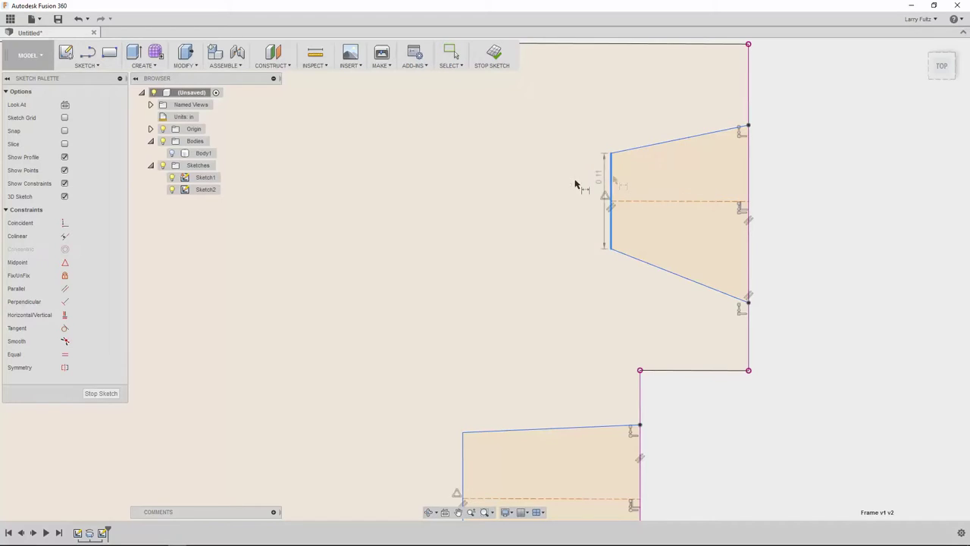
{"action": "left_click", "coordinate": [575, 185]}
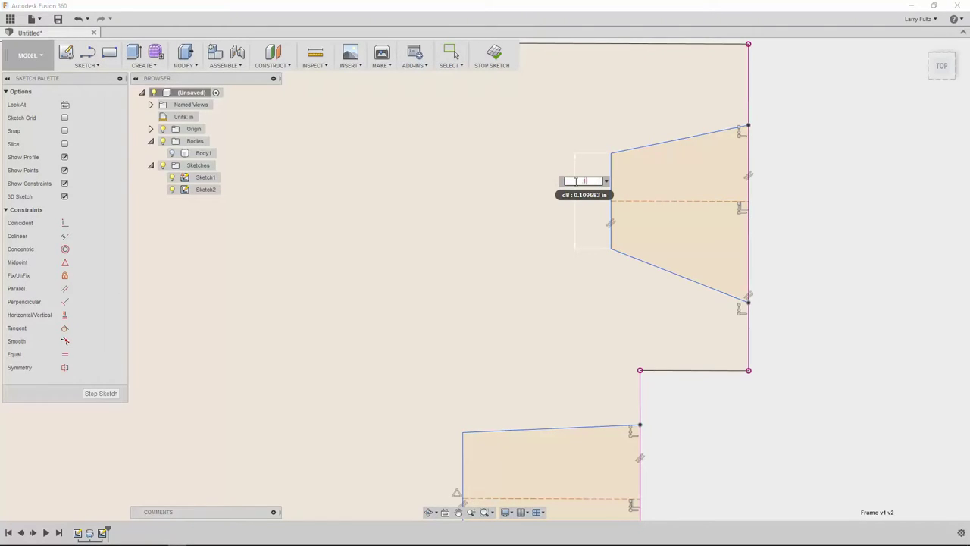
{"action": "key", "text": "Return"}
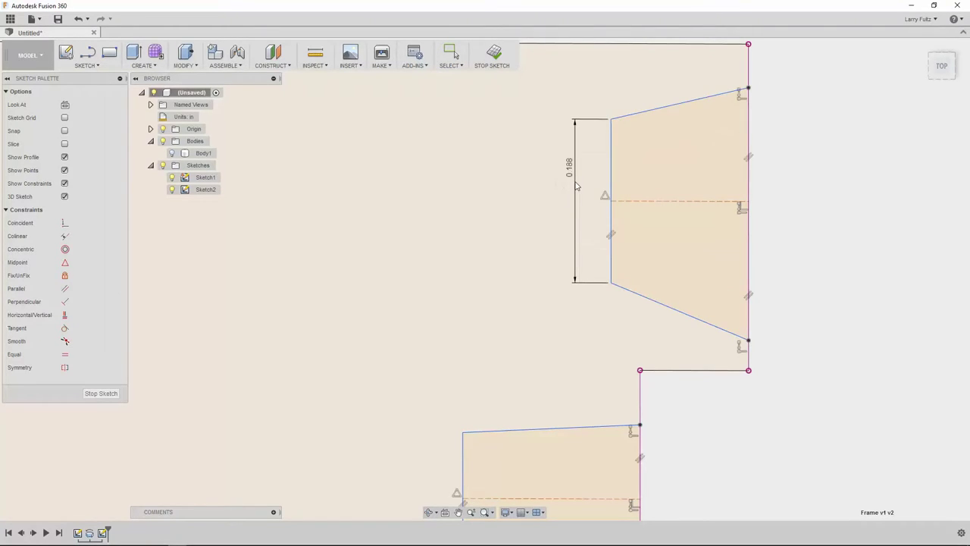
Set a 30° angle dimension between the top groove's two slanted sides.
{"action": "left_click", "coordinate": [657, 304]}
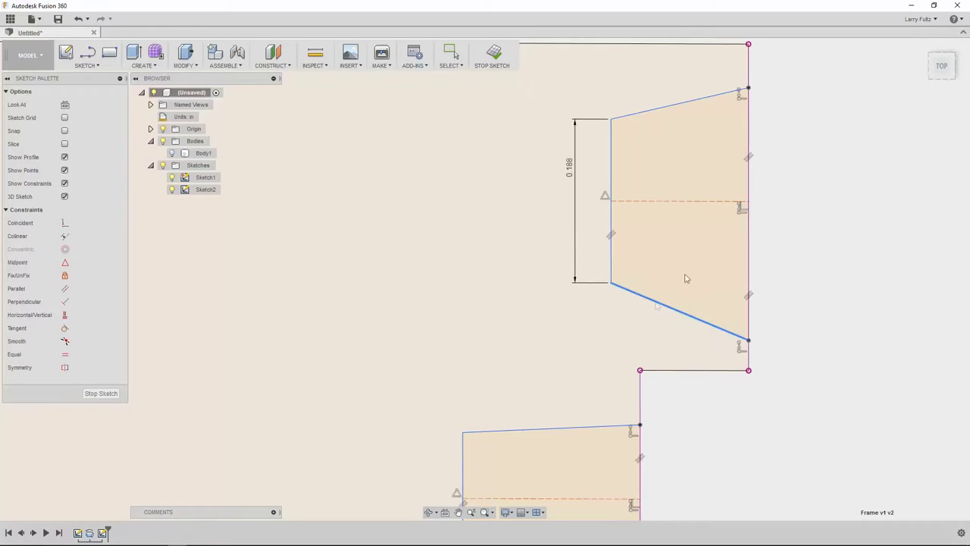
{"action": "left_click", "coordinate": [677, 110]}
{"action": "left_click", "coordinate": [792, 181]}
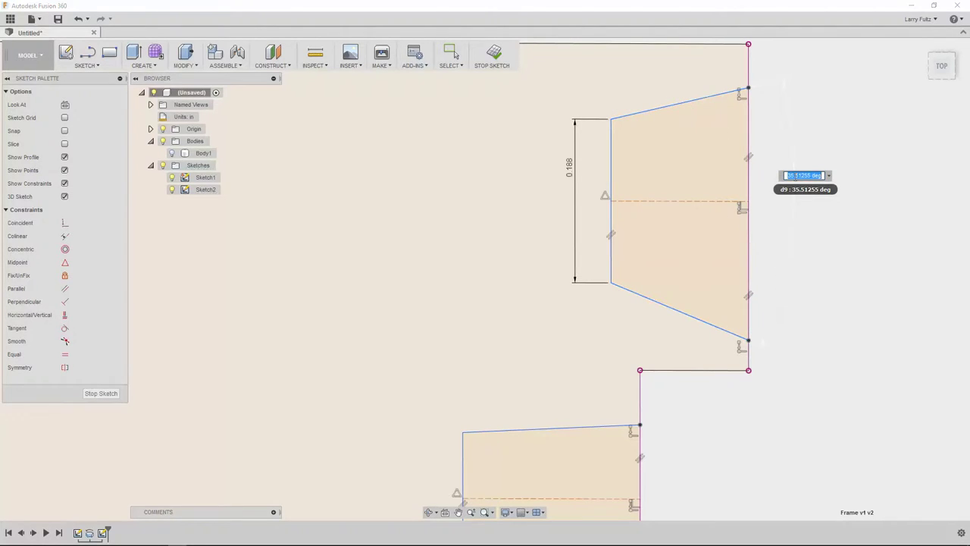
{"action": "type", "text": "30"}
{"action": "key", "text": "Return"}
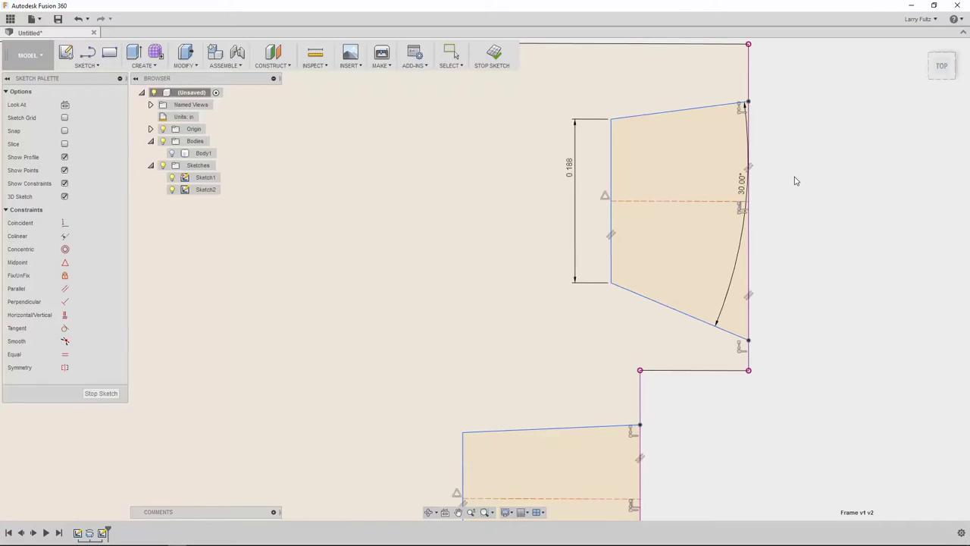
{"action": "key", "text": "Escape"}
Fix the top groove's centre line end at the right edge's midpoint.
{"action": "left_click", "coordinate": [66, 263]}
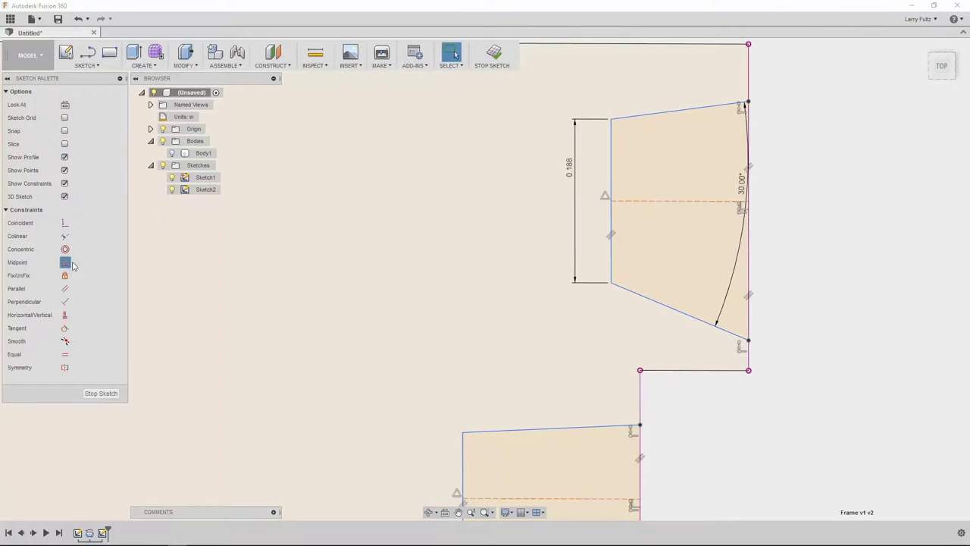
{"action": "left_click", "coordinate": [749, 202]}
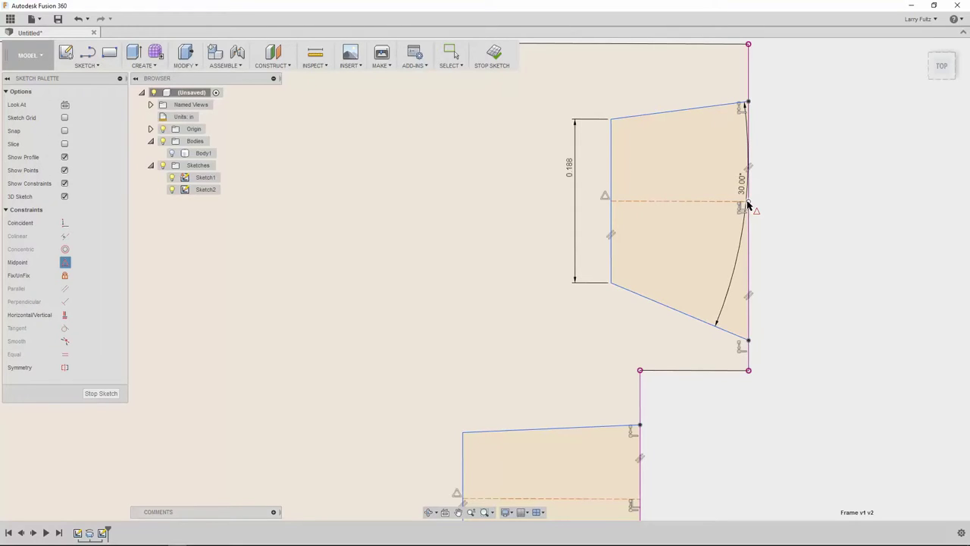
{"action": "left_click", "coordinate": [748, 244]}
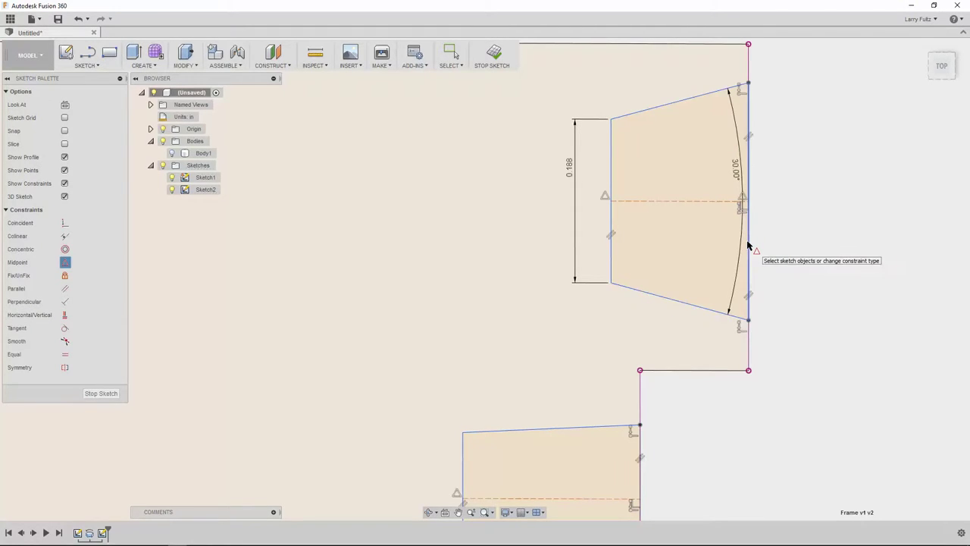
{"action": "scroll", "coordinate": [819, 234], "scroll_direction": "down", "scroll_amount": 3}
{"action": "scroll", "coordinate": [890, 259], "scroll_direction": "up", "scroll_amount": 3}
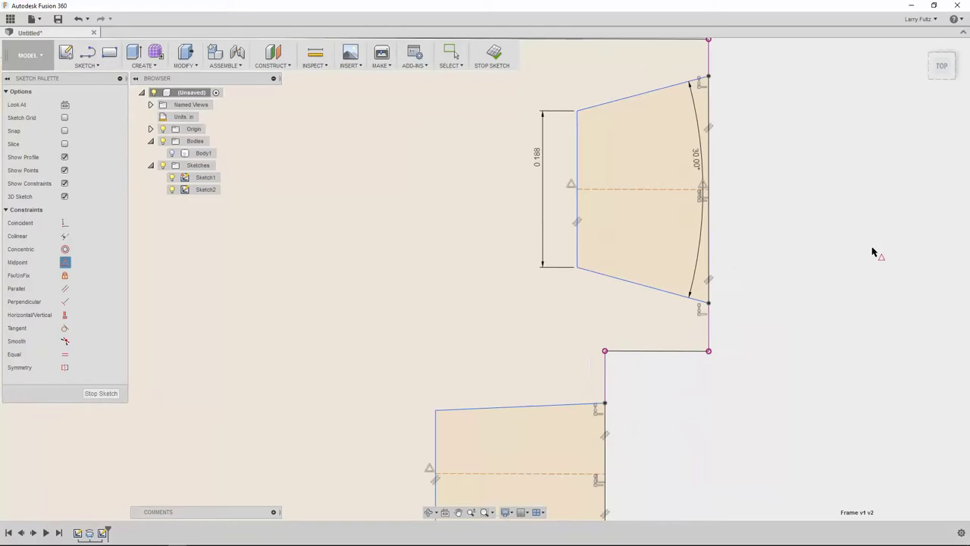
{"action": "scroll", "coordinate": [894, 244], "scroll_direction": "down", "scroll_amount": 2}
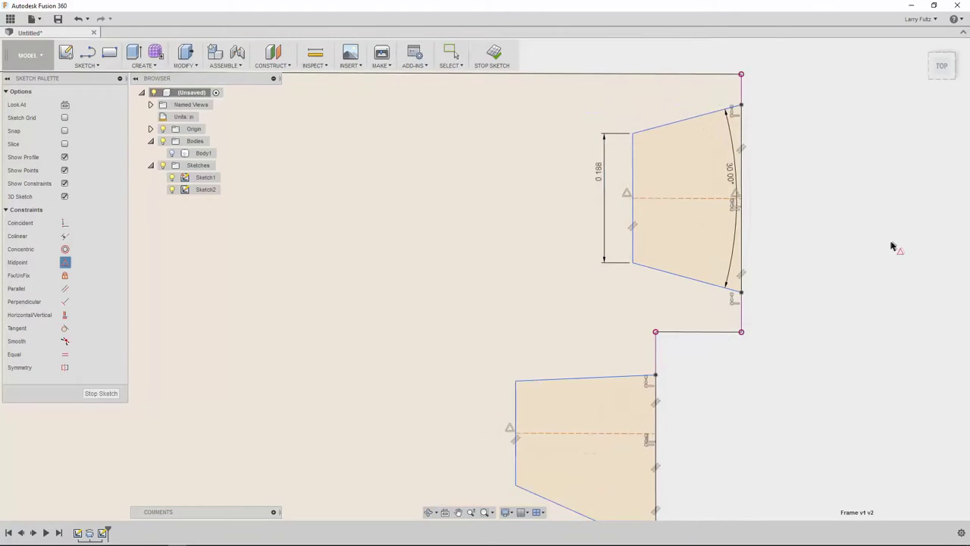
{"action": "key", "text": "Escape"}
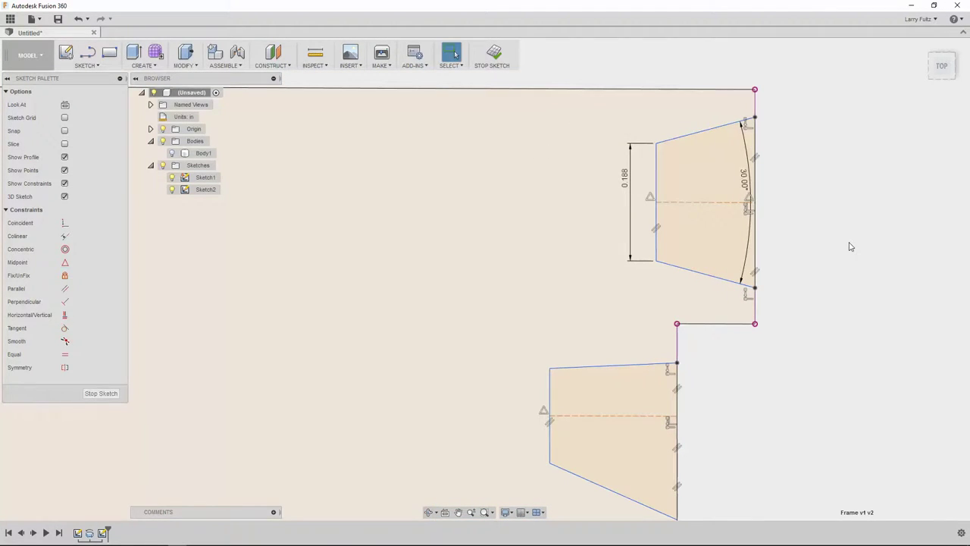
Add a 0.156 depth dimension along the top groove's centre line.
{"action": "left_click", "coordinate": [726, 204]}
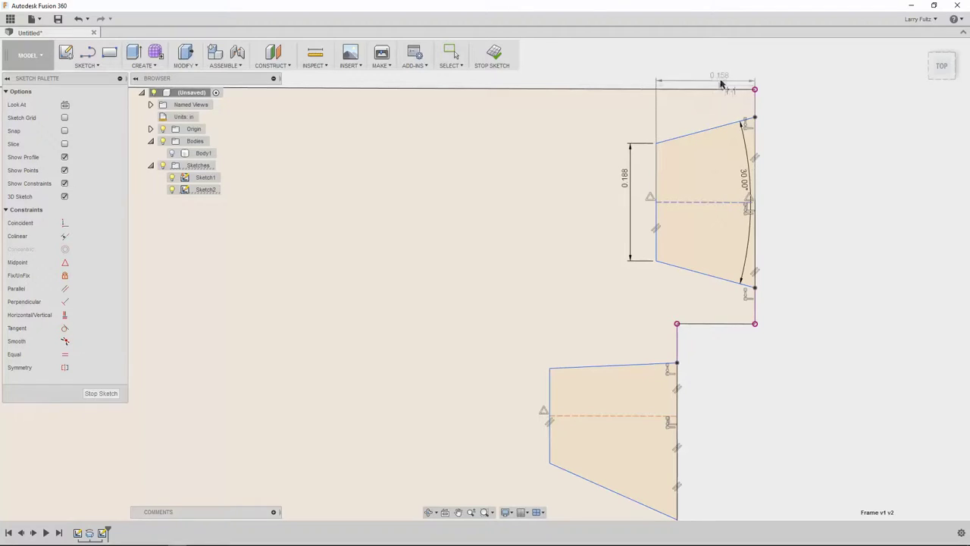
{"action": "left_click", "coordinate": [732, 77]}
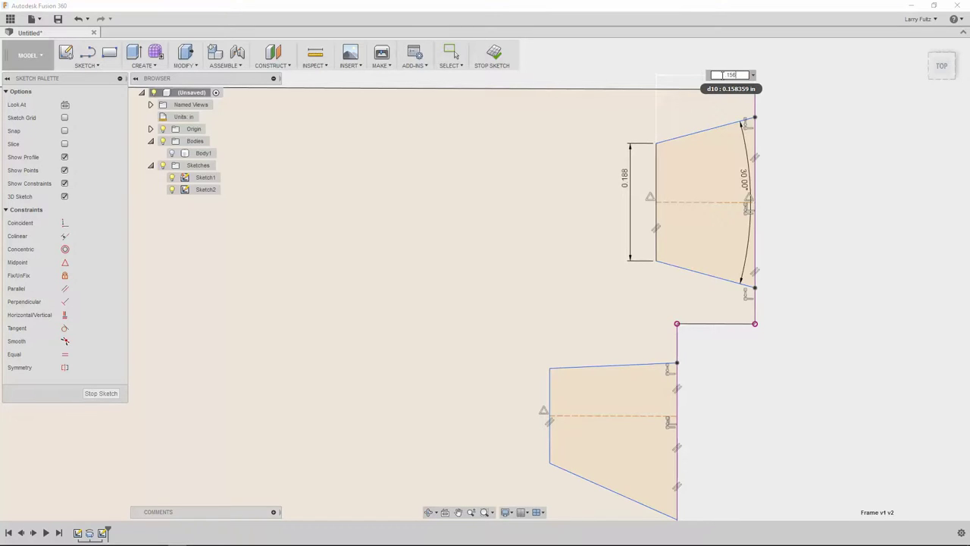
{"action": "key", "text": "Return"}
{"action": "scroll", "coordinate": [816, 264], "scroll_direction": "up", "scroll_amount": 2}
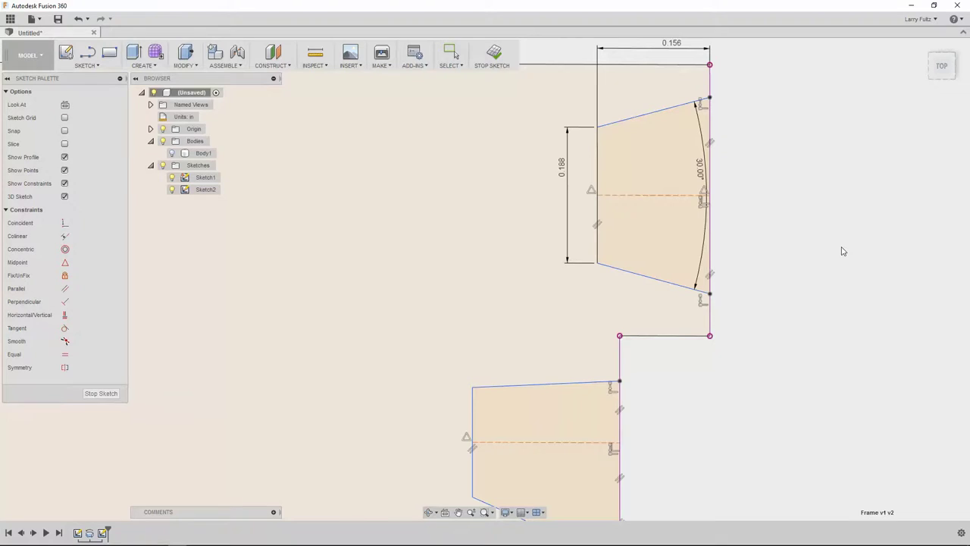
{"action": "key", "text": "Escape"}
Constrain the top groove's right edge midpoint to the outline's top-right corner point.
{"action": "mouse_move", "coordinate": [711, 297]}
{"action": "left_mouse_down"}
{"action": "mouse_move", "coordinate": [711, 328]}
{"action": "mouse_move", "coordinate": [719, 245]}
{"action": "mouse_move", "coordinate": [721, 317]}
{"action": "left_mouse_up"}
{"action": "key", "text": "Escape"}
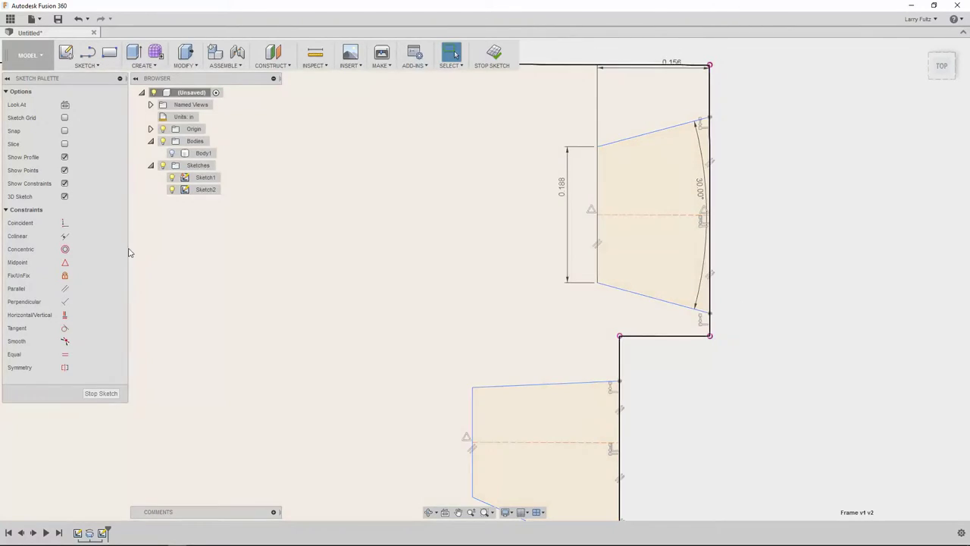
{"action": "left_click", "coordinate": [65, 264]}
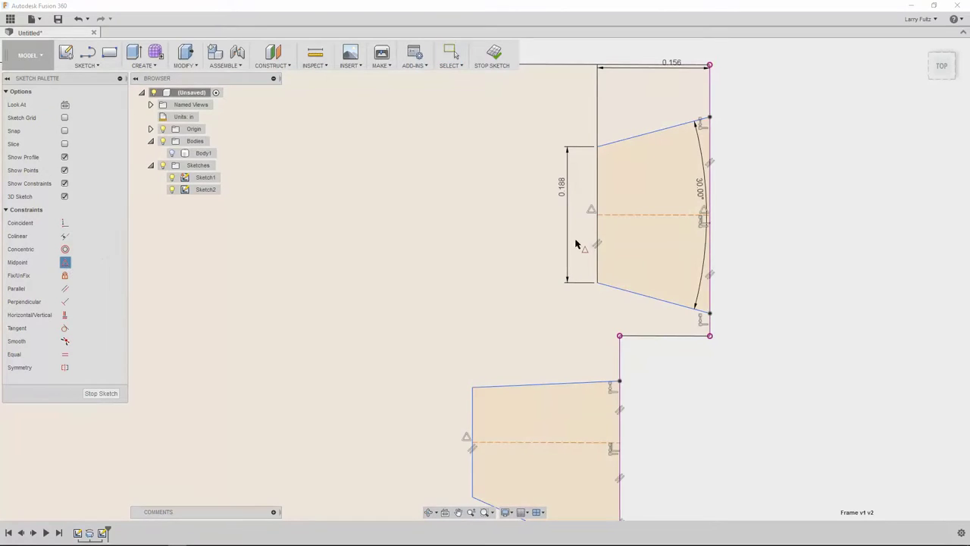
{"action": "left_click", "coordinate": [708, 216]}
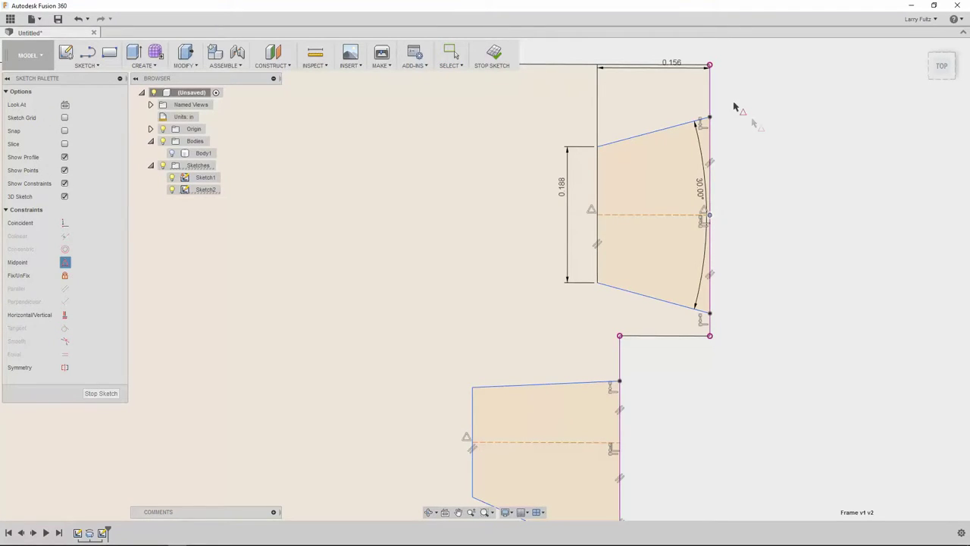
{"action": "left_click", "coordinate": [709, 66]}
{"action": "scroll", "coordinate": [791, 247], "scroll_direction": "down", "scroll_amount": 3}
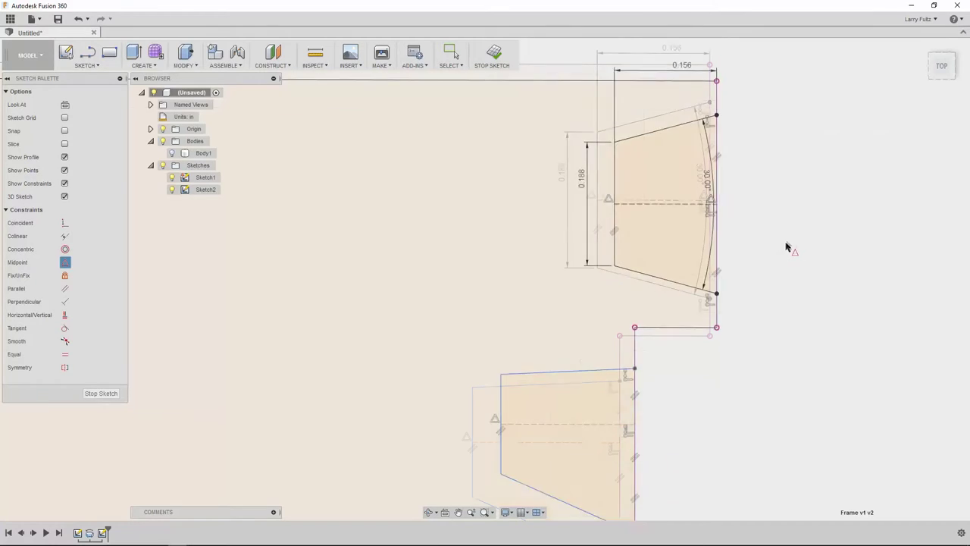
{"action": "scroll", "coordinate": [767, 377], "scroll_direction": "up", "scroll_amount": 2}
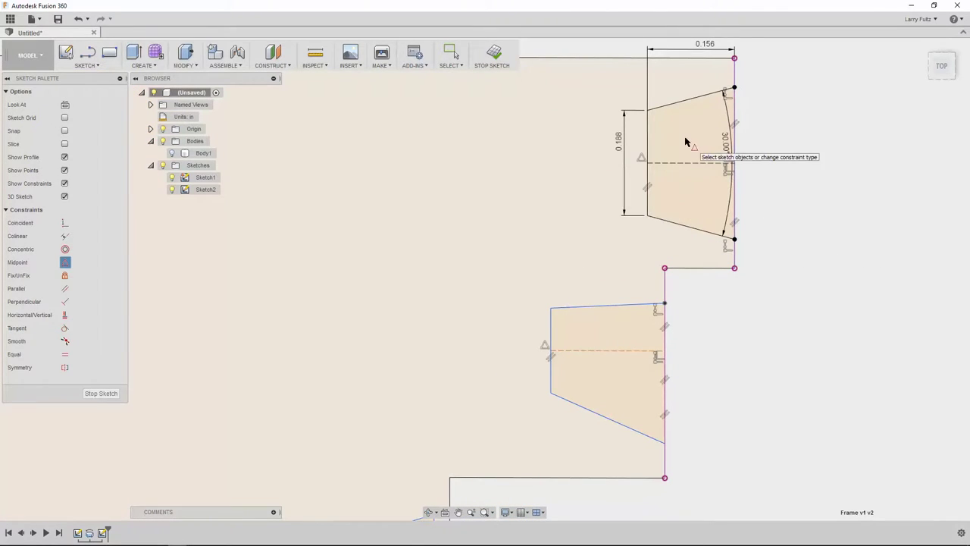
{"action": "key", "text": "Escape"}
Move the 30.00° angle dimension beside the groove and the 0.156 dimension slightly up.
{"action": "left_click", "coordinate": [734, 241]}
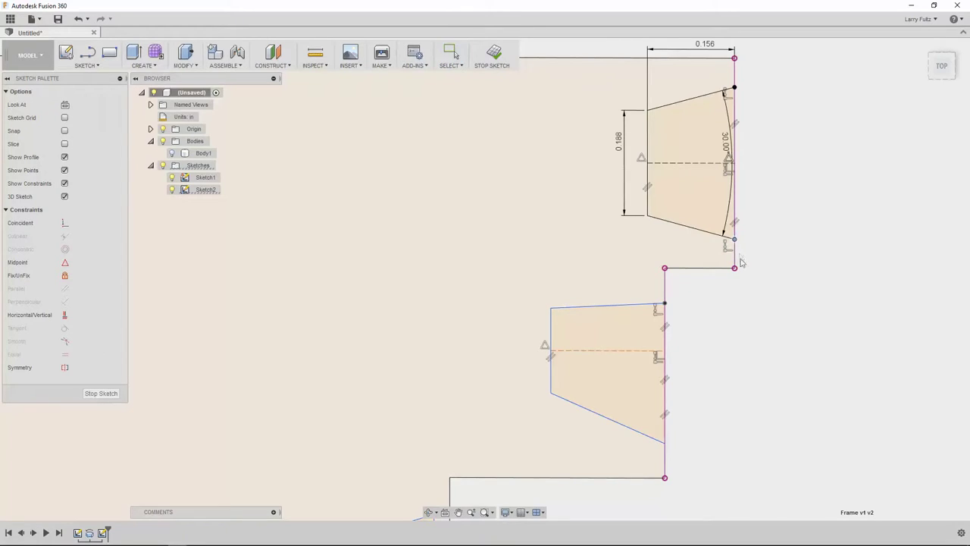
{"action": "scroll", "coordinate": [738, 264], "scroll_direction": "down", "scroll_amount": 4}
{"action": "scroll", "coordinate": [736, 325], "scroll_direction": "up", "scroll_amount": 3}
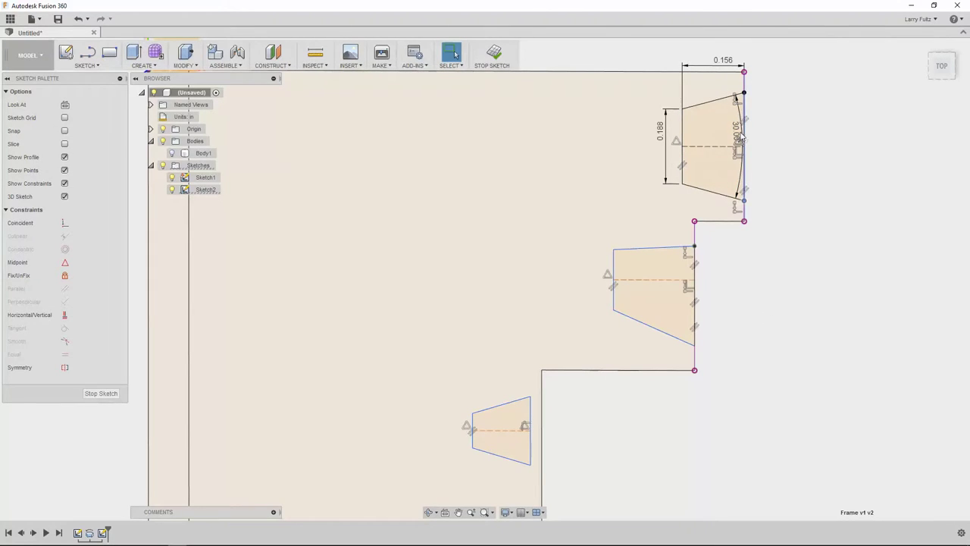
{"action": "left_click_drag", "start_coordinate": [741, 136], "coordinate": [794, 132]}
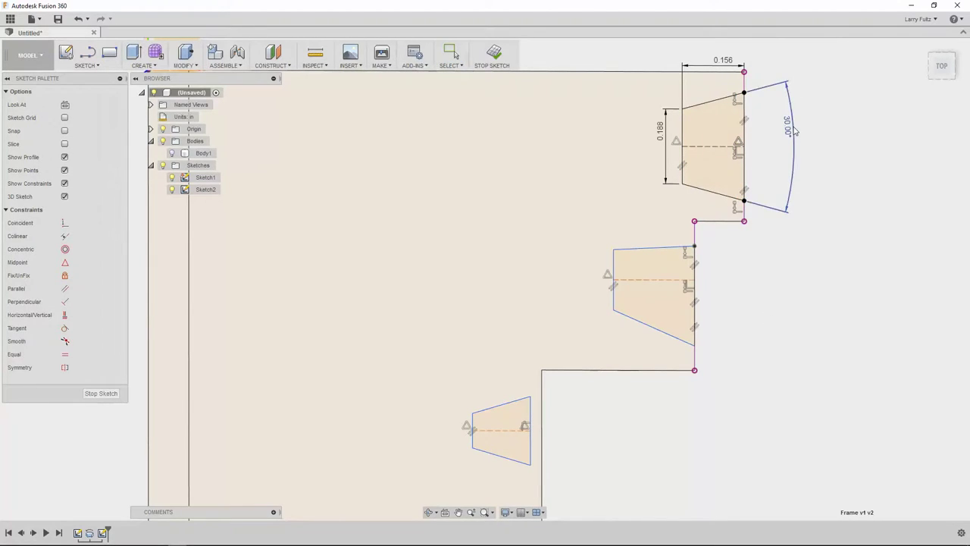
{"action": "left_click", "coordinate": [794, 132]}
{"action": "key", "text": "Return"}
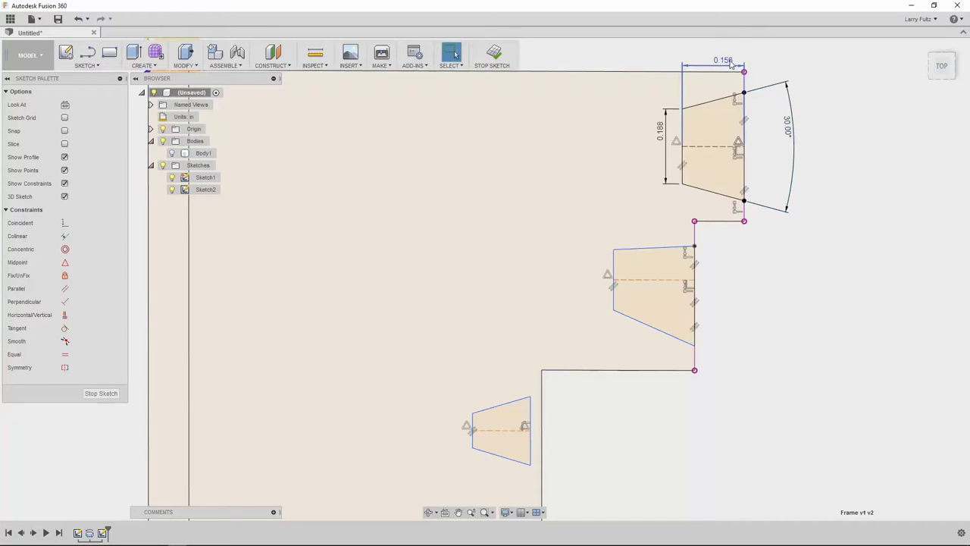
{"action": "left_click_drag", "start_coordinate": [731, 63], "coordinate": [730, 56]}
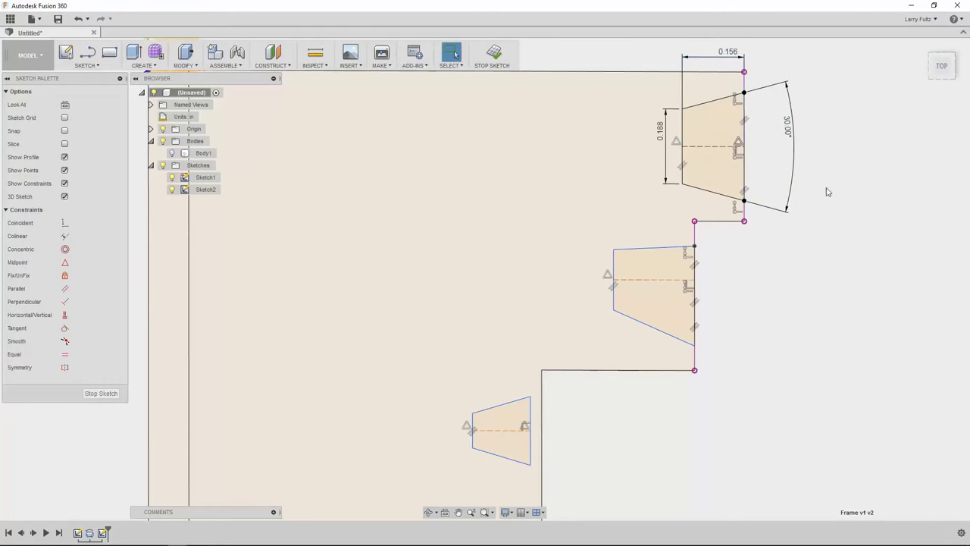
{"action": "scroll", "coordinate": [825, 243], "scroll_direction": "down", "scroll_amount": 2}
Make the centre lines of the bottom, middle and top grooves equal length.
{"action": "scroll", "coordinate": [826, 242], "scroll_direction": "up", "scroll_amount": 3}
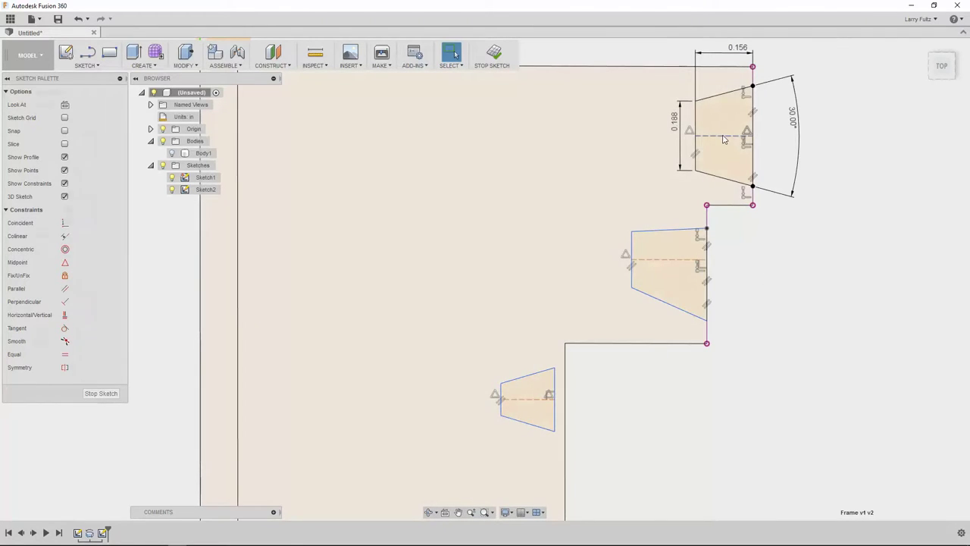
{"action": "left_click", "coordinate": [664, 260]}
{"action": "left_click", "coordinate": [526, 402]}
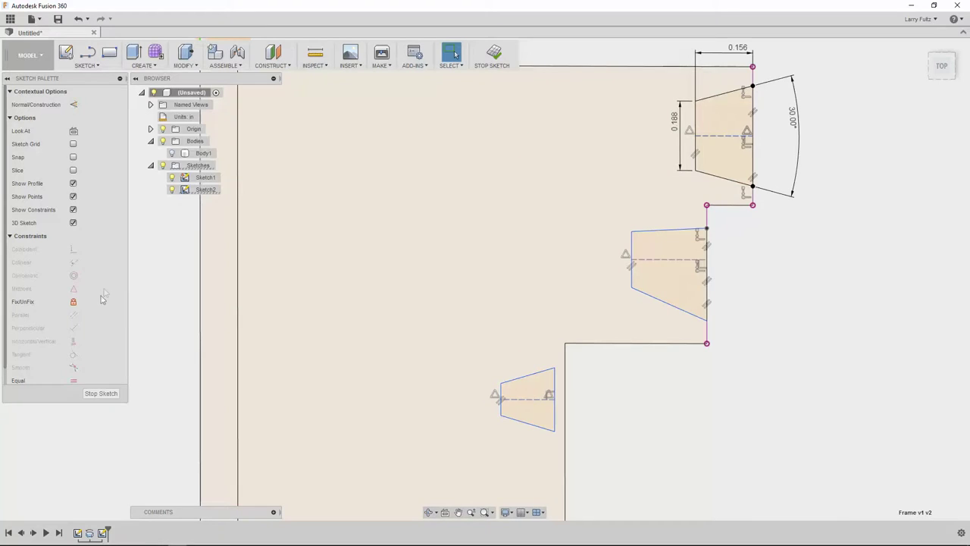
{"action": "left_click", "coordinate": [74, 379]}
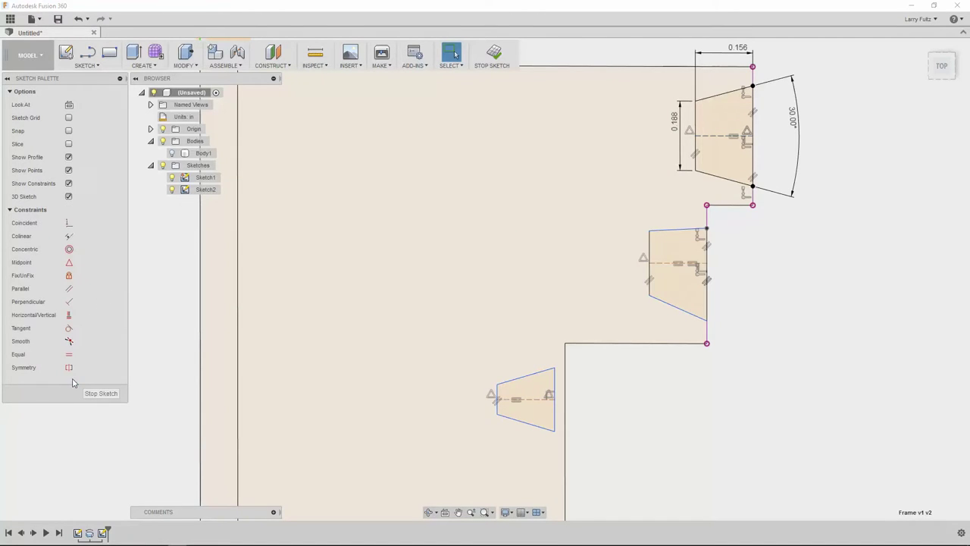
{"action": "left_click", "coordinate": [698, 162]}
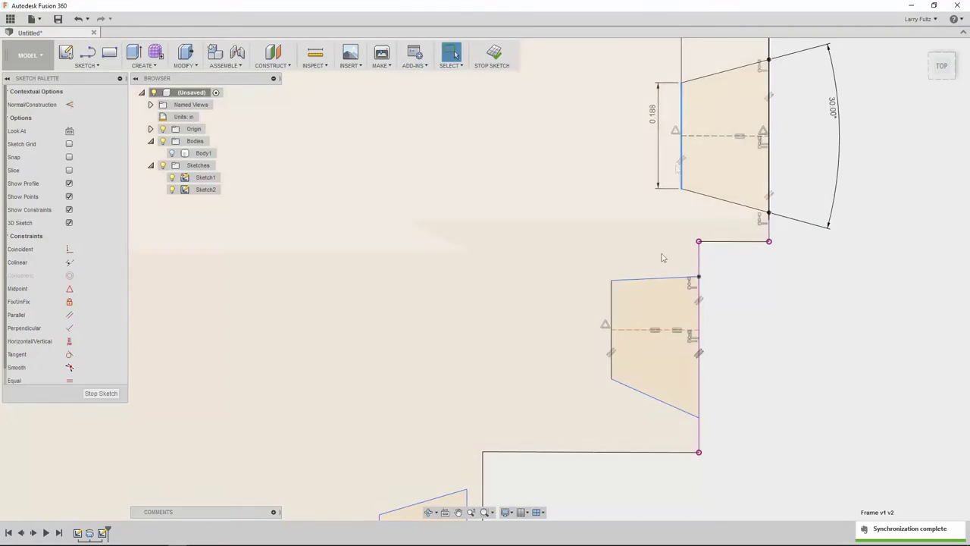
{"action": "left_click", "coordinate": [76, 381]}
Select the right edges of the middle, top and bottom groove profiles.
{"action": "scroll", "coordinate": [454, 338], "scroll_direction": "down", "scroll_amount": 3}
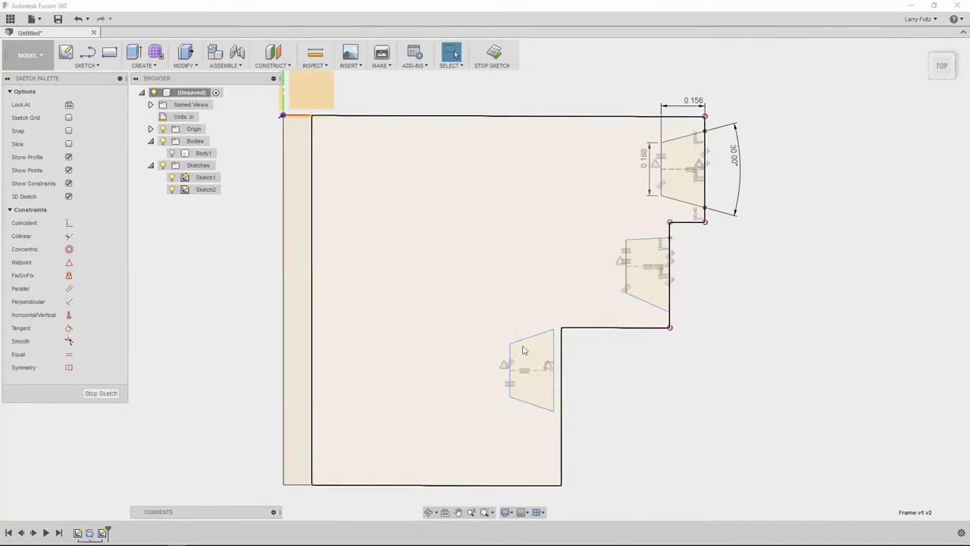
{"action": "scroll", "coordinate": [618, 379], "scroll_direction": "up", "scroll_amount": 2}
{"action": "scroll", "coordinate": [760, 313], "scroll_direction": "down", "scroll_amount": 3}
{"action": "scroll", "coordinate": [816, 270], "scroll_direction": "up", "scroll_amount": 3}
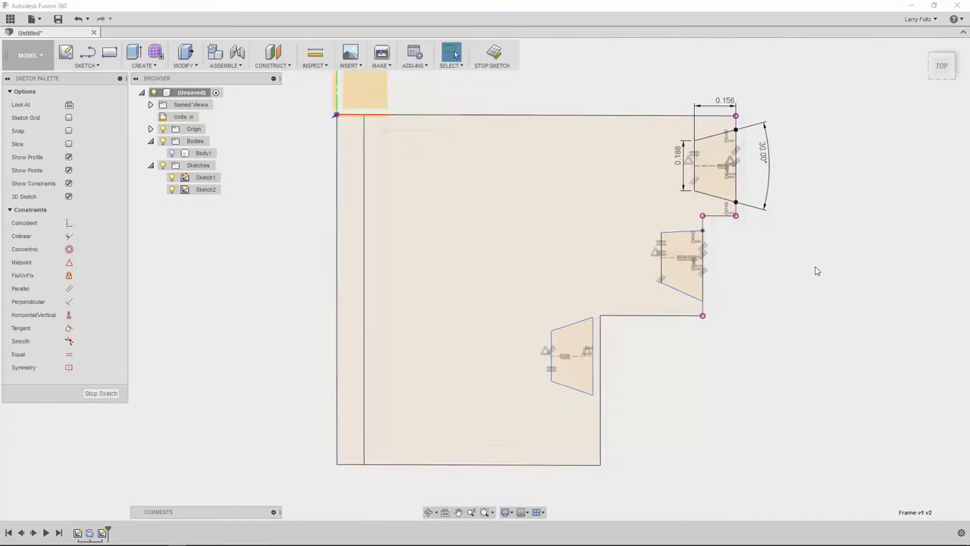
{"action": "left_click", "coordinate": [646, 298]}
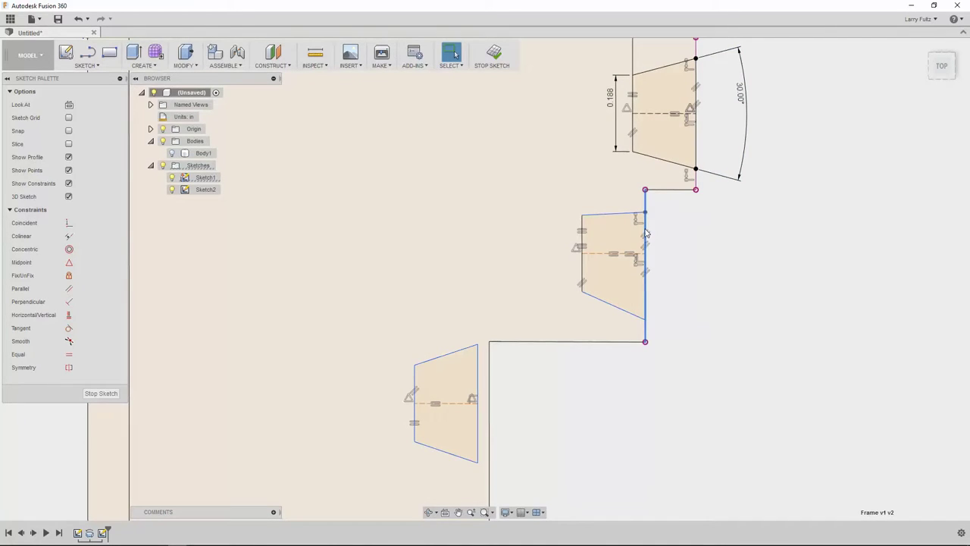
{"action": "left_click", "coordinate": [671, 233]}
{"action": "left_click", "coordinate": [645, 234]}
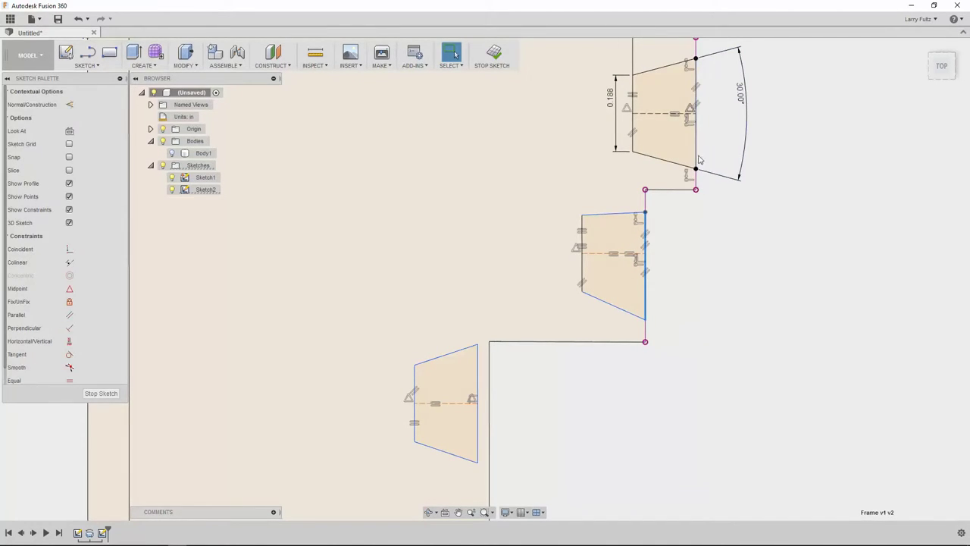
{"action": "left_click", "coordinate": [697, 159], "text": "ctrl"}
{"action": "left_click", "coordinate": [479, 383], "text": "ctrl"}
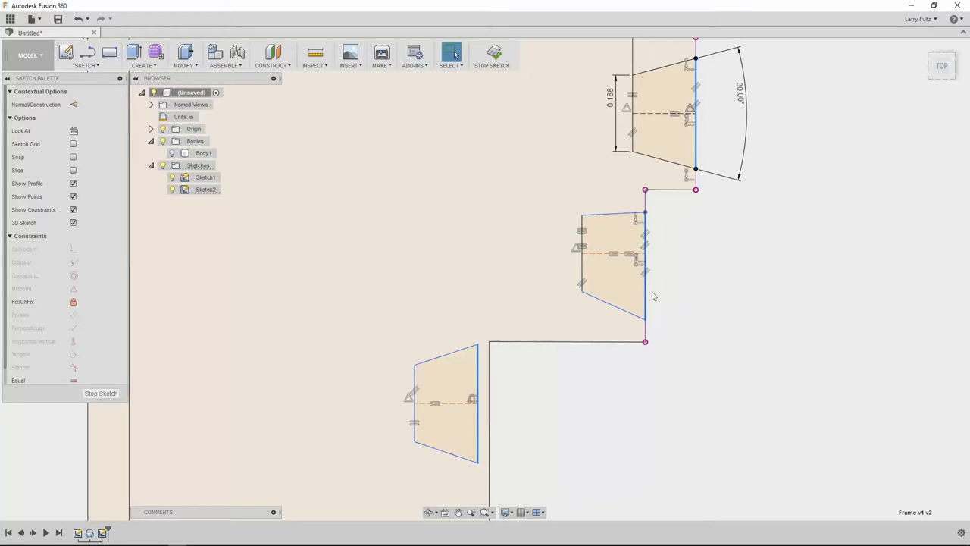
{"action": "scroll", "coordinate": [657, 238], "scroll_direction": "down", "scroll_amount": 3}
{"action": "scroll", "coordinate": [669, 250], "scroll_direction": "up", "scroll_amount": 2}
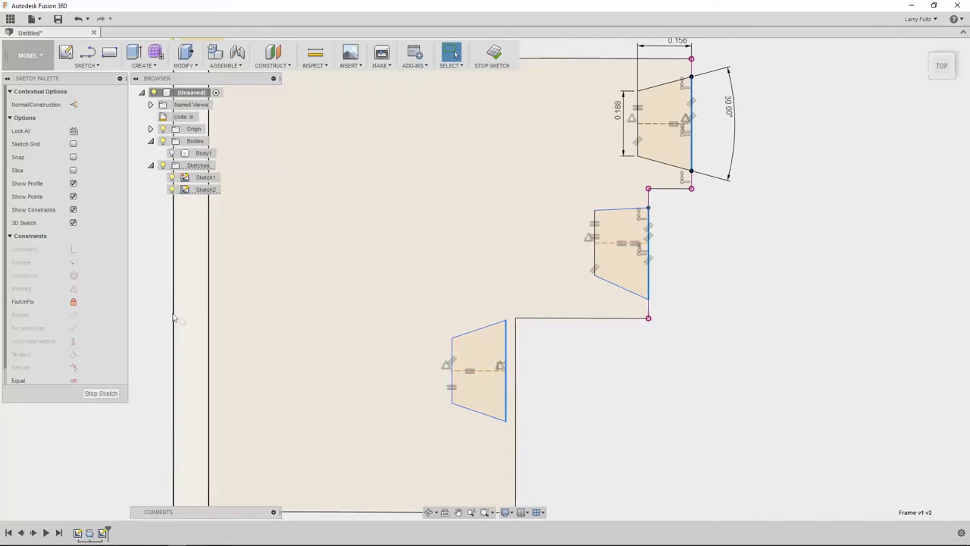
Make the three groove profiles' right edges equal length.
{"action": "left_click", "coordinate": [74, 382]}
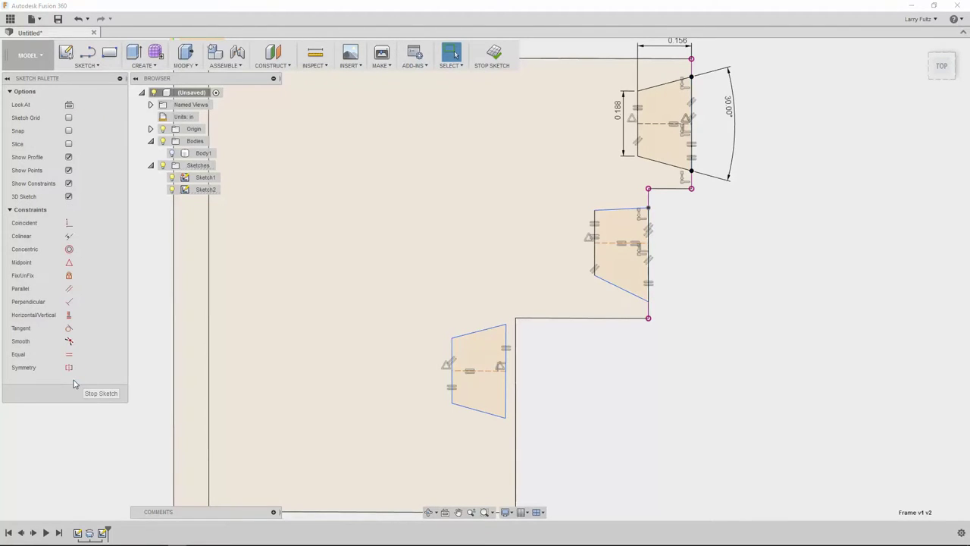
{"action": "scroll", "coordinate": [485, 413], "scroll_direction": "down", "scroll_amount": 3}
{"action": "scroll", "coordinate": [600, 329], "scroll_direction": "up", "scroll_amount": 4}
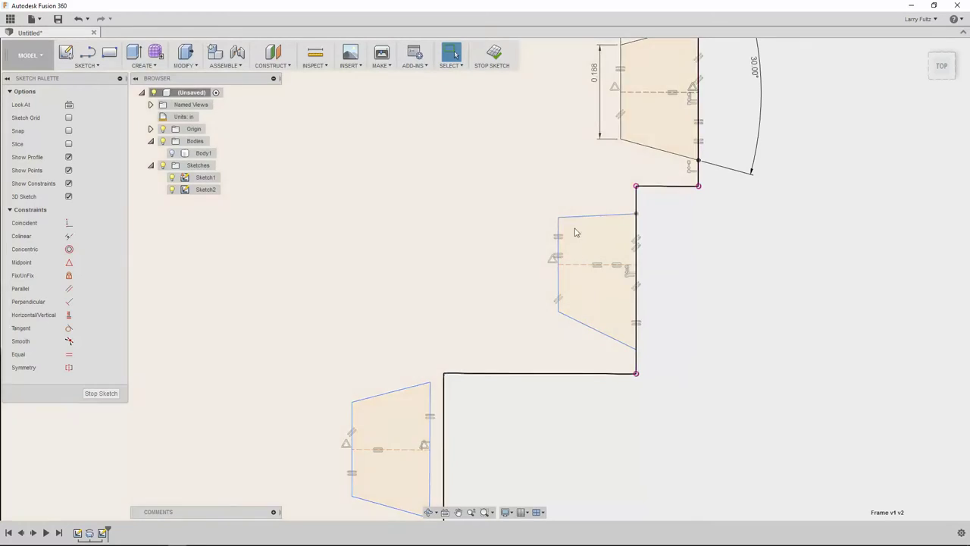
Drag the middle groove trapezoid up and left, away from the outline edge.
{"action": "left_click_drag", "start_coordinate": [561, 227], "coordinate": [560, 229]}
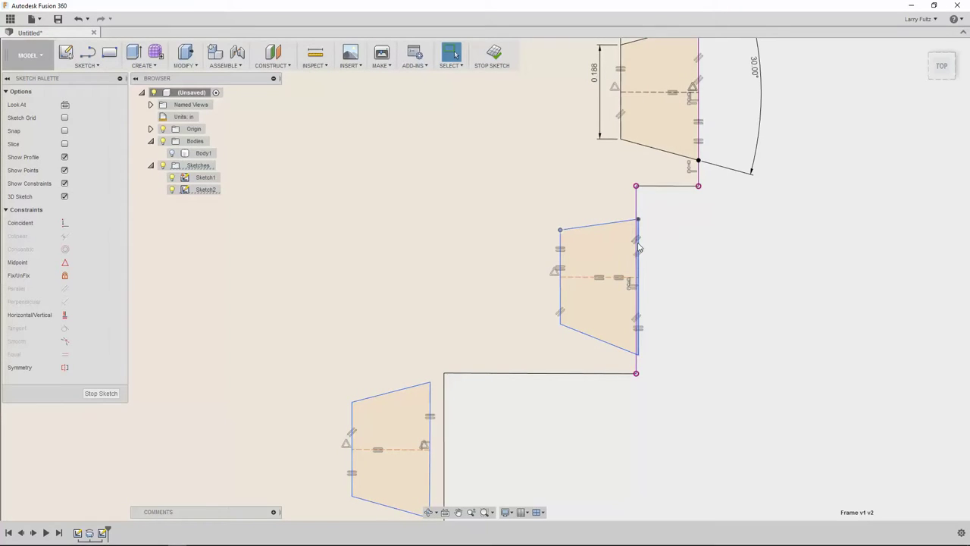
{"action": "scroll", "coordinate": [703, 308], "scroll_direction": "down", "scroll_amount": 2}
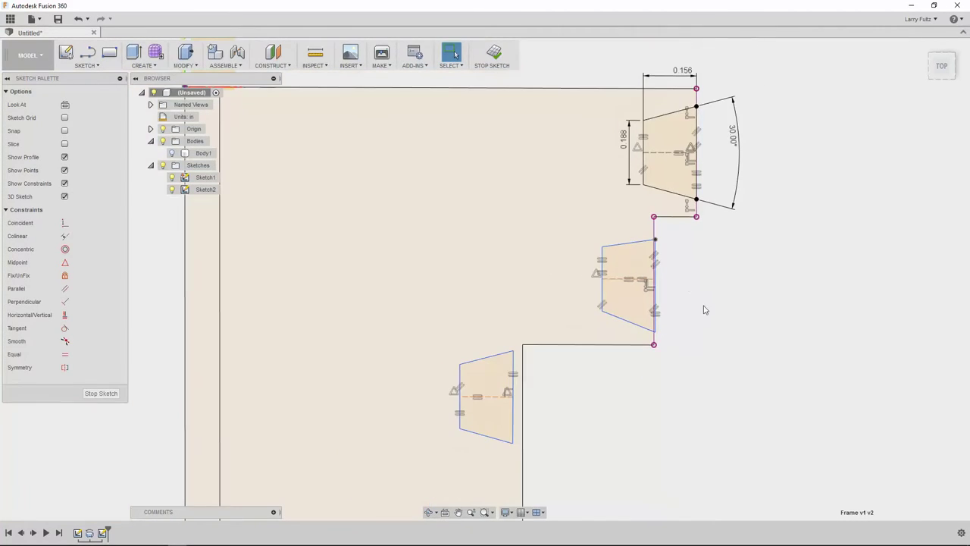
{"action": "scroll", "coordinate": [720, 302], "scroll_direction": "up", "scroll_amount": 2}
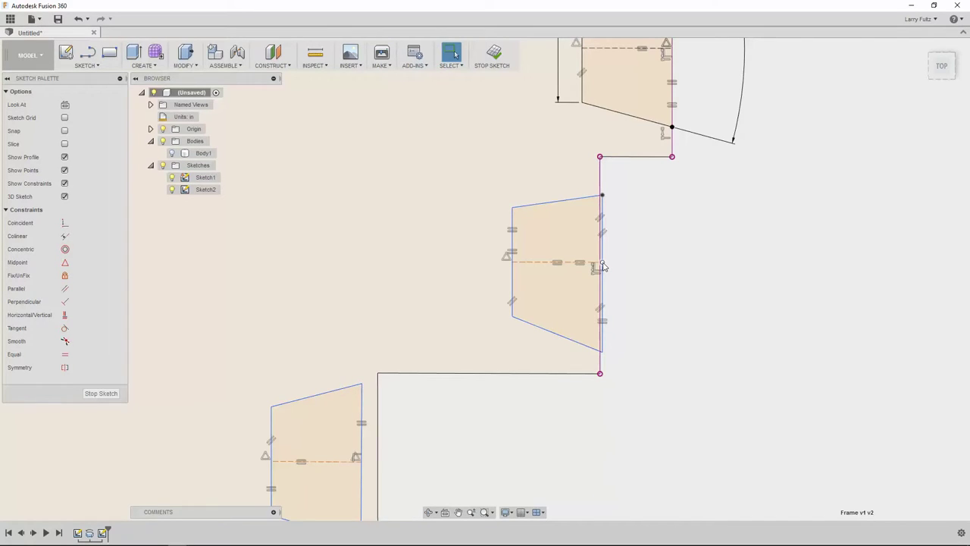
{"action": "left_click_drag", "start_coordinate": [604, 266], "coordinate": [572, 254]}
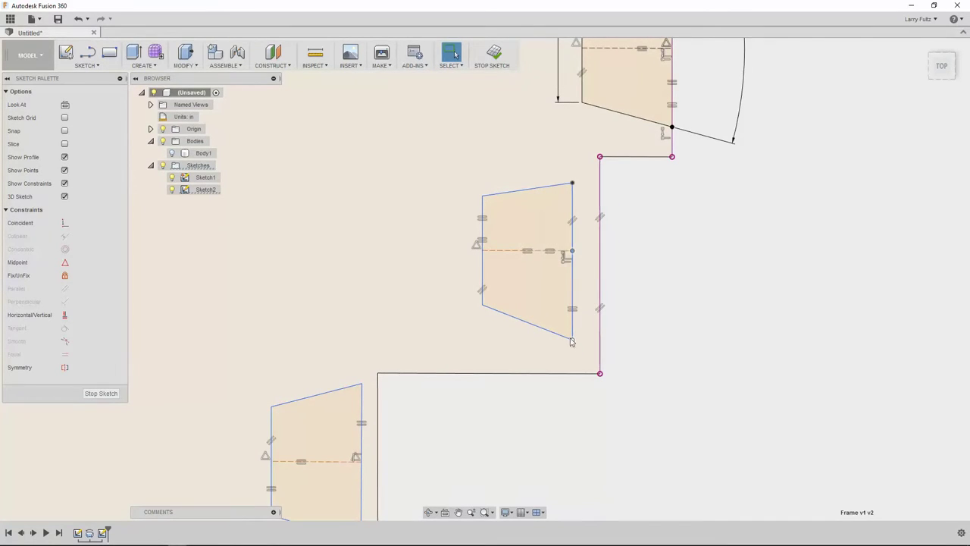
{"action": "left_click_drag", "start_coordinate": [573, 341], "coordinate": [564, 331]}
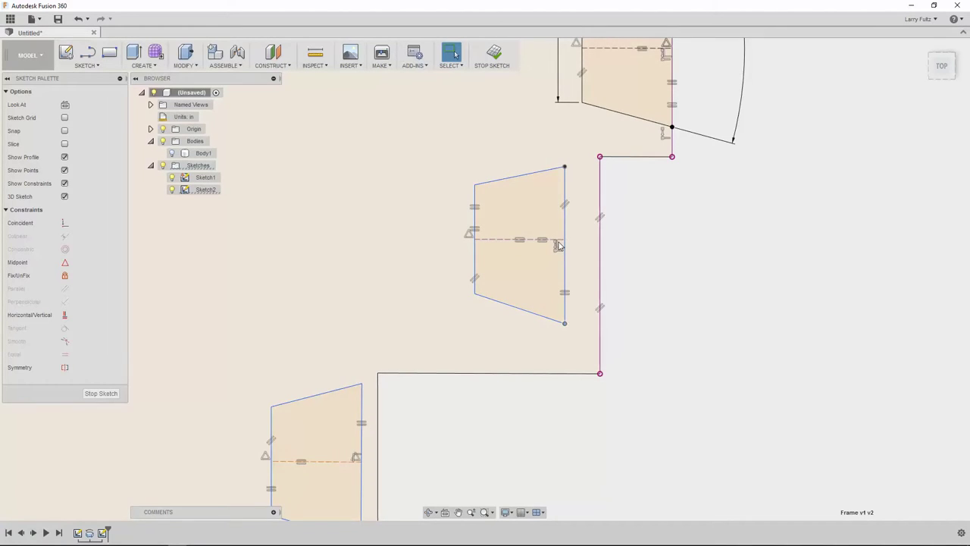
Snap the middle trapezoid's centre-line end to the step edge midpoint, then nudge its corner.
{"action": "left_click", "coordinate": [65, 262]}
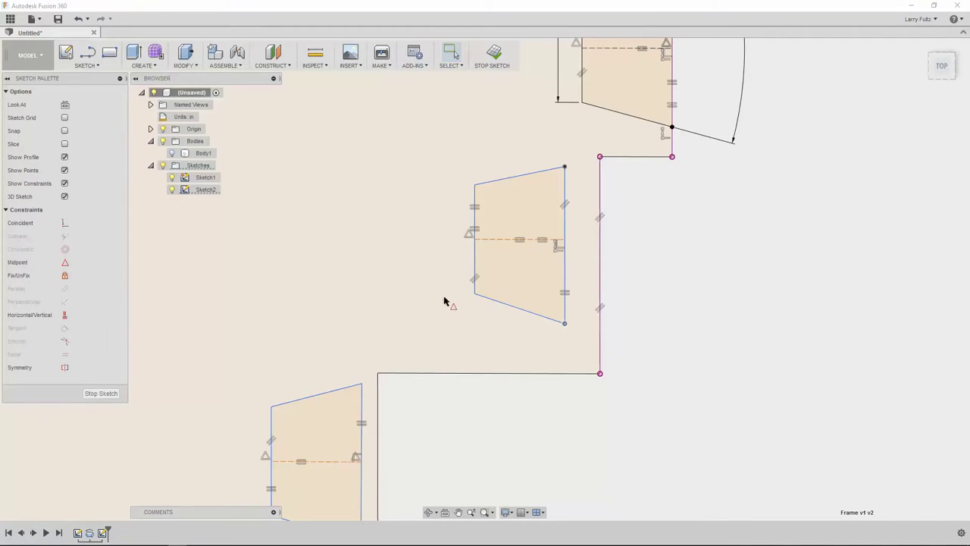
{"action": "left_click", "coordinate": [565, 254]}
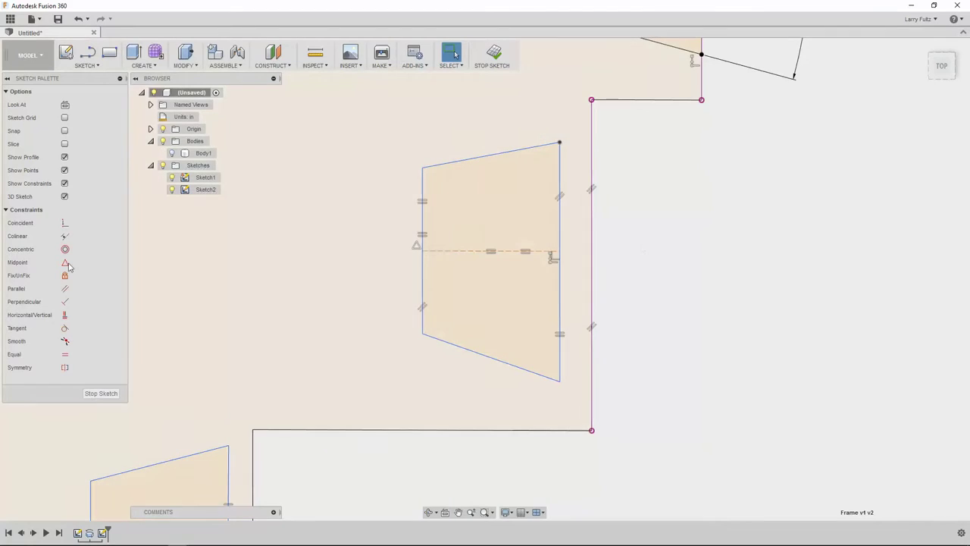
{"action": "left_click", "coordinate": [65, 263]}
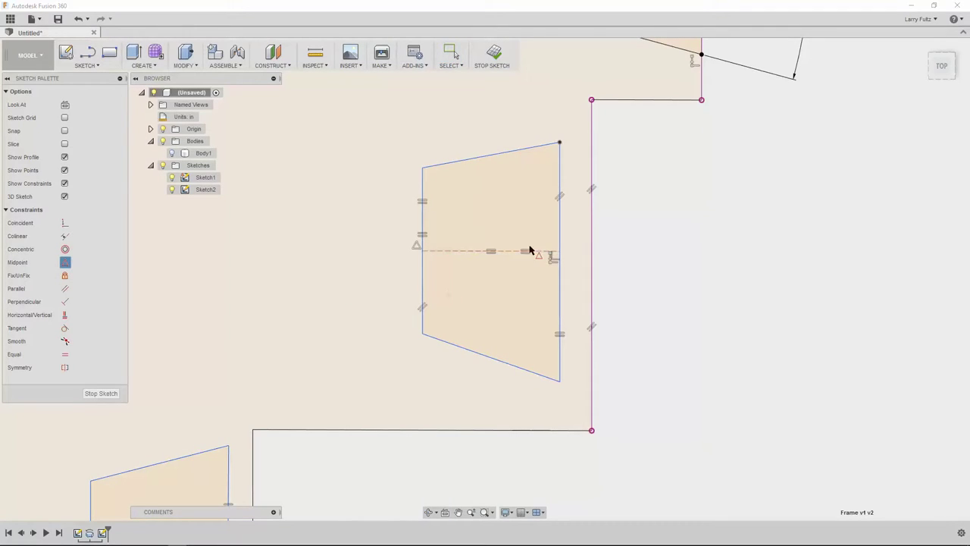
{"action": "left_click", "coordinate": [559, 252]}
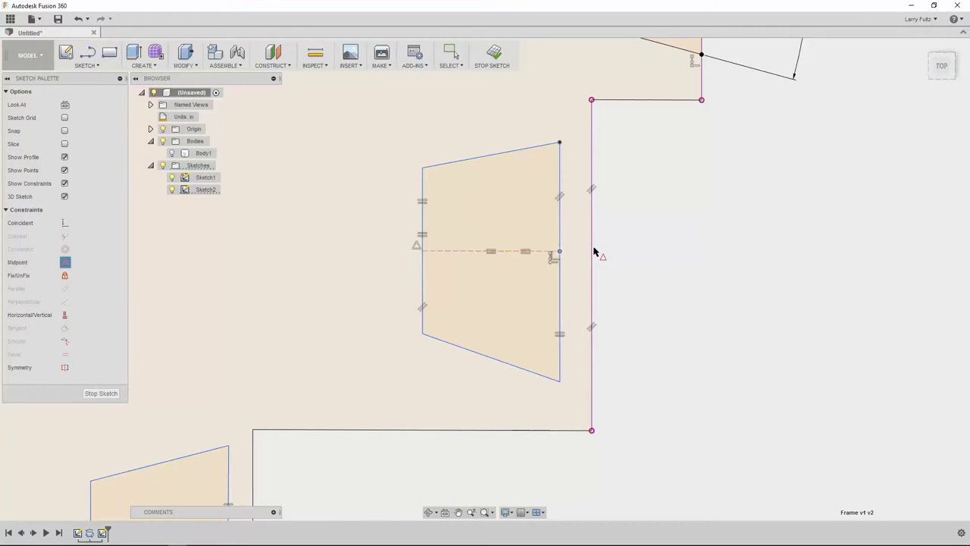
{"action": "left_click", "coordinate": [593, 254]}
{"action": "scroll", "coordinate": [656, 265], "scroll_direction": "down", "scroll_amount": 3}
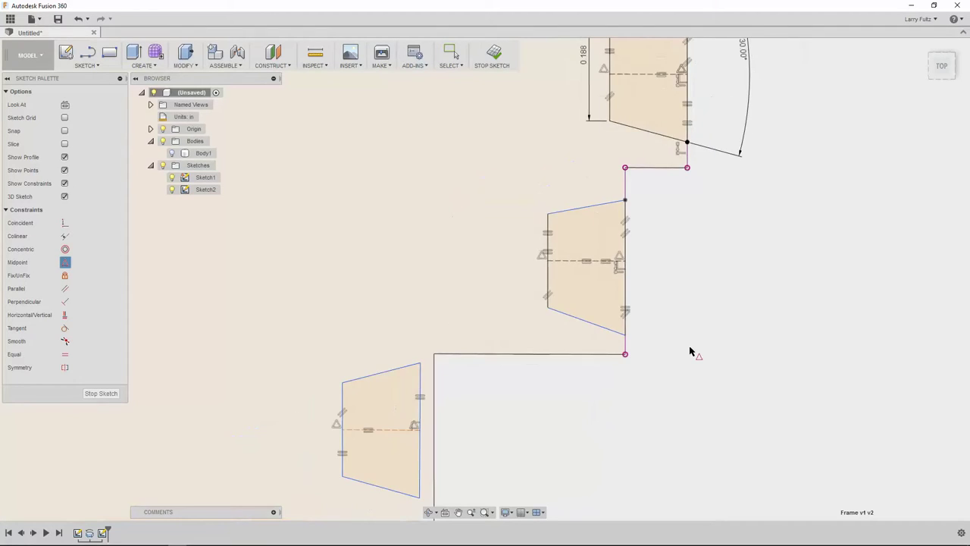
{"action": "scroll", "coordinate": [693, 351], "scroll_direction": "up", "scroll_amount": 3}
{"action": "key", "text": "Escape"}
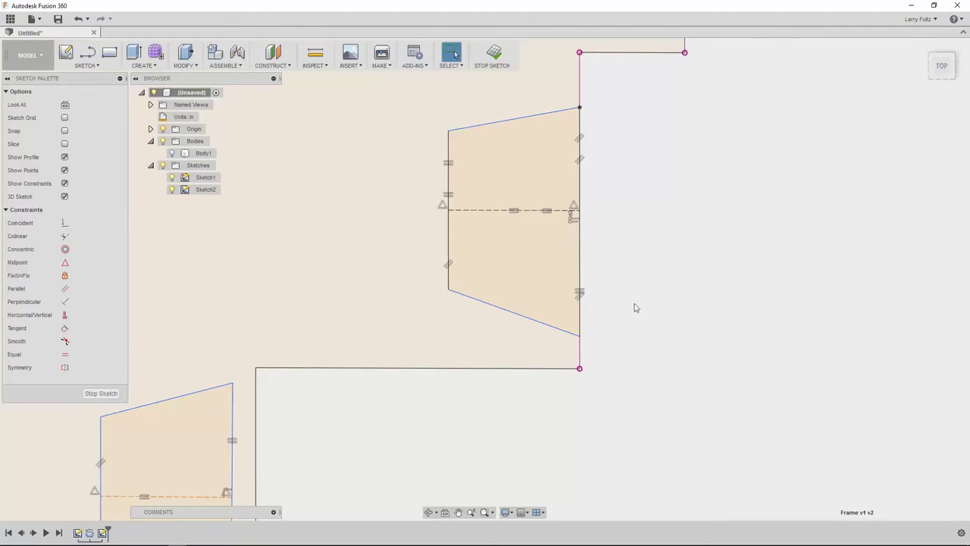
{"action": "left_click_drag", "start_coordinate": [582, 340], "coordinate": [598, 329]}
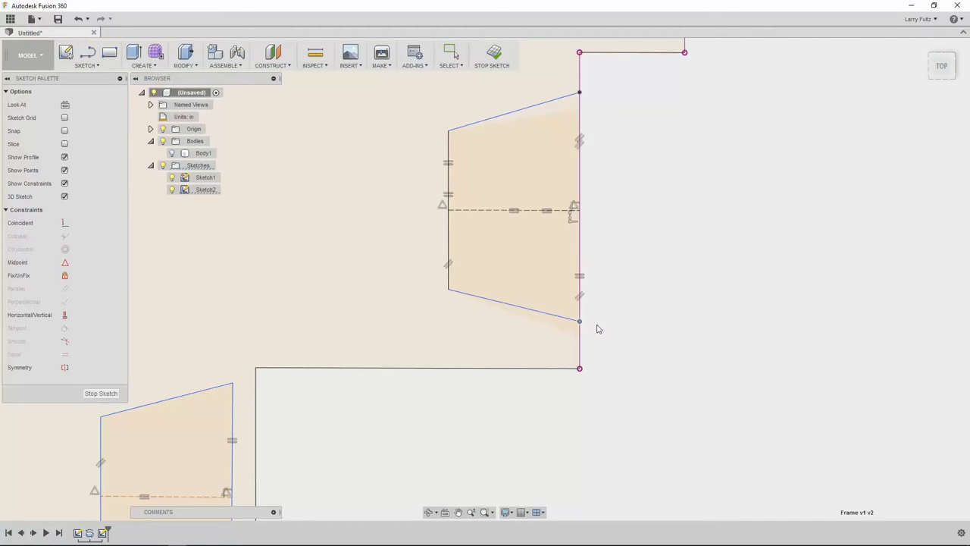
Reapply midpoint constraints so the middle trapezoid is centred on its vertical step edge.
{"action": "left_click", "coordinate": [65, 263]}
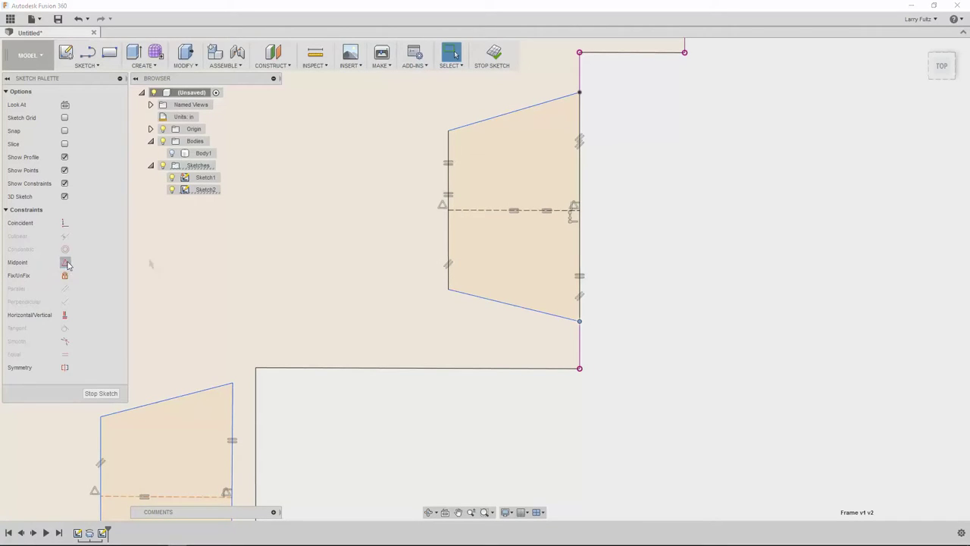
{"action": "left_click", "coordinate": [574, 207]}
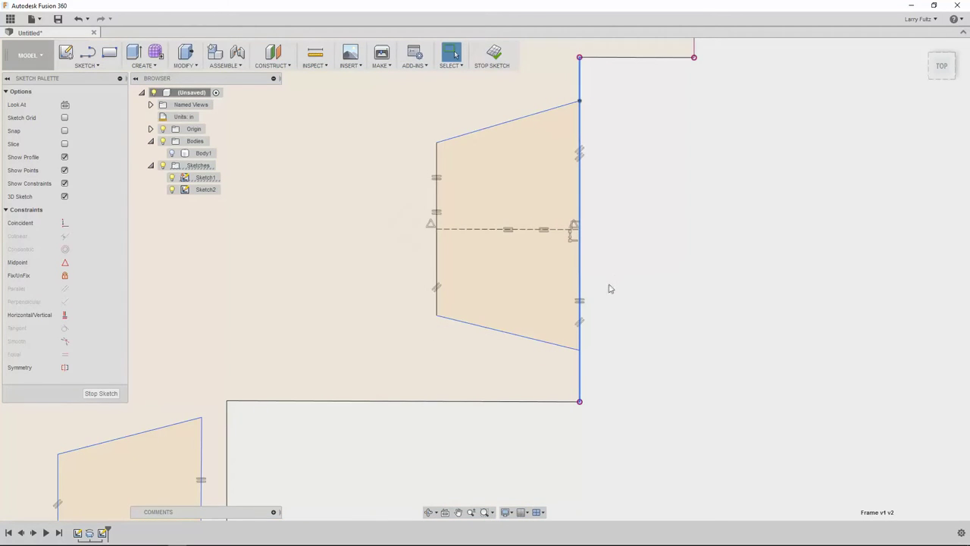
{"action": "key", "text": "Escape"}
{"action": "mouse_move", "coordinate": [581, 354]}
{"action": "left_mouse_down"}
{"action": "mouse_move", "coordinate": [577, 427]}
{"action": "mouse_move", "coordinate": [592, 356]}
{"action": "mouse_move", "coordinate": [578, 423]}
{"action": "left_mouse_up"}
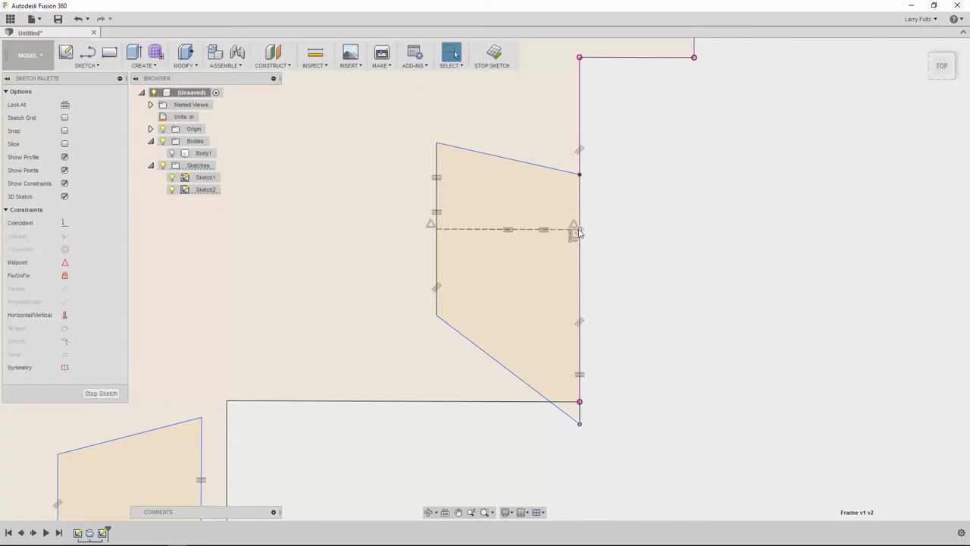
{"action": "left_click", "coordinate": [64, 263]}
{"action": "left_click", "coordinate": [581, 419]}
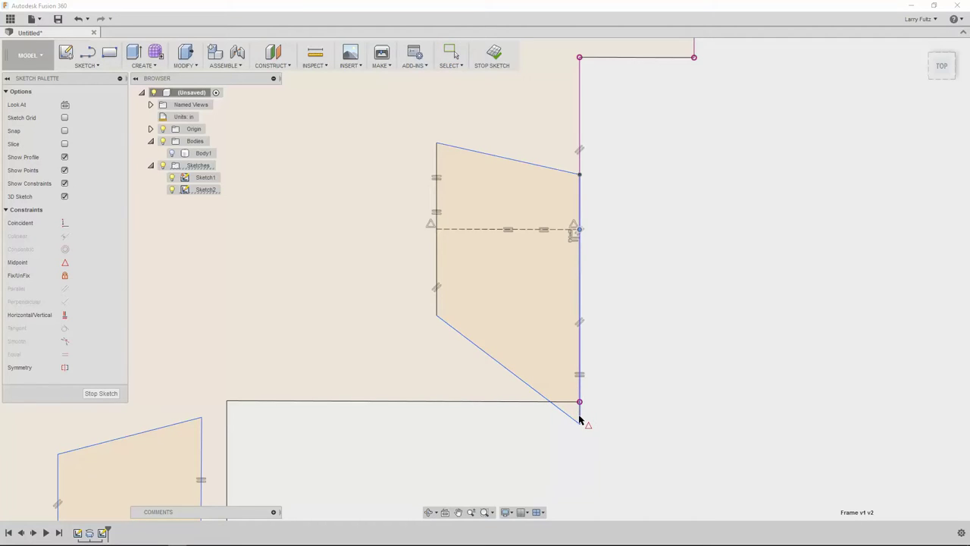
{"action": "left_click", "coordinate": [581, 416]}
{"action": "key", "text": "Escape"}
{"action": "scroll", "coordinate": [629, 373], "scroll_direction": "down", "scroll_amount": 1}
Edit the top groove's angle dimension to 35° so its sides open wider.
{"action": "scroll", "coordinate": [581, 411], "scroll_direction": "down", "scroll_amount": 5}
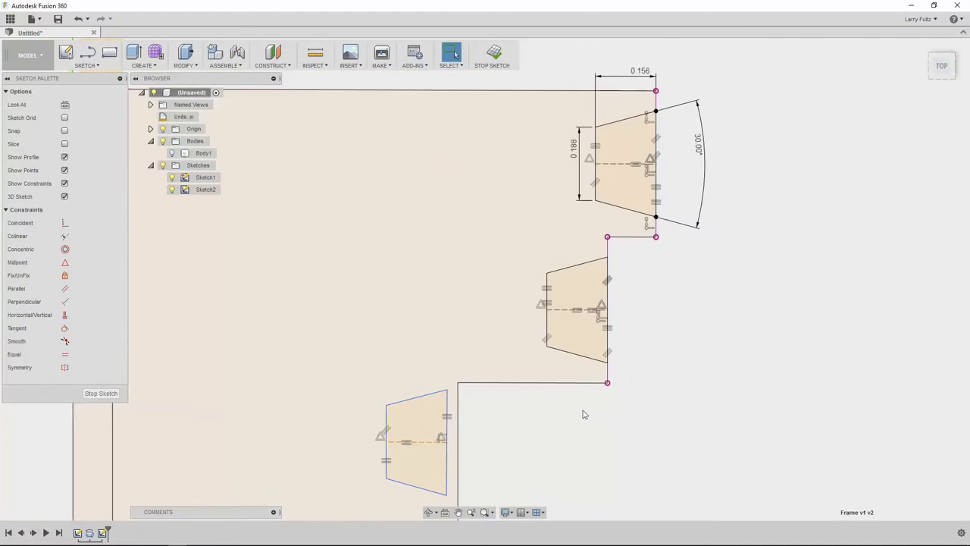
{"action": "scroll", "coordinate": [617, 417], "scroll_direction": "up", "scroll_amount": 2}
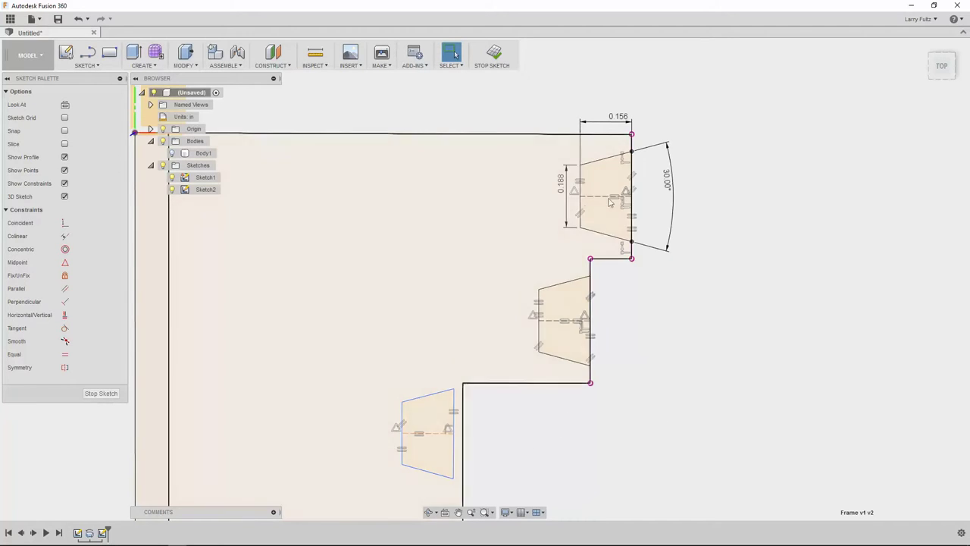
{"action": "scroll", "coordinate": [601, 338], "scroll_direction": "up", "scroll_amount": 1}
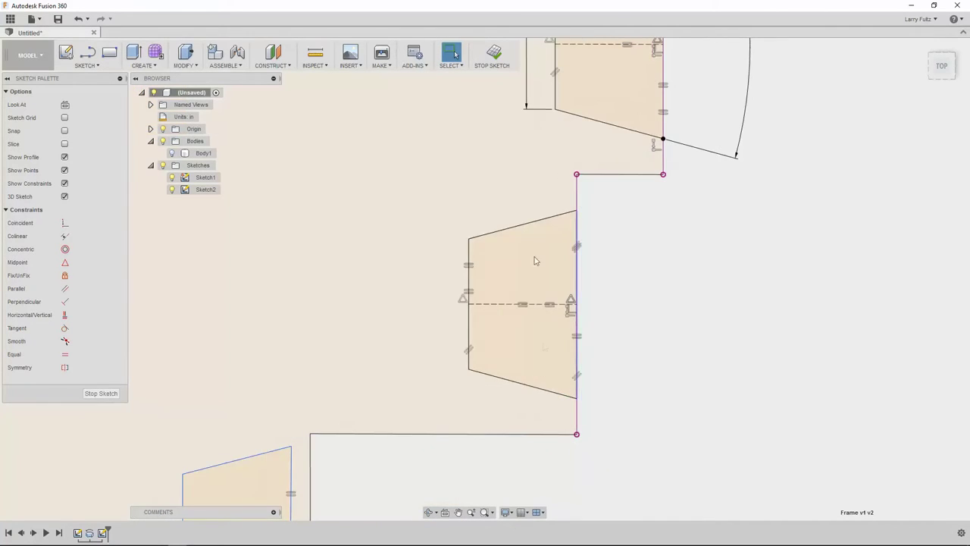
{"action": "scroll", "coordinate": [570, 291], "scroll_direction": "down", "scroll_amount": 1}
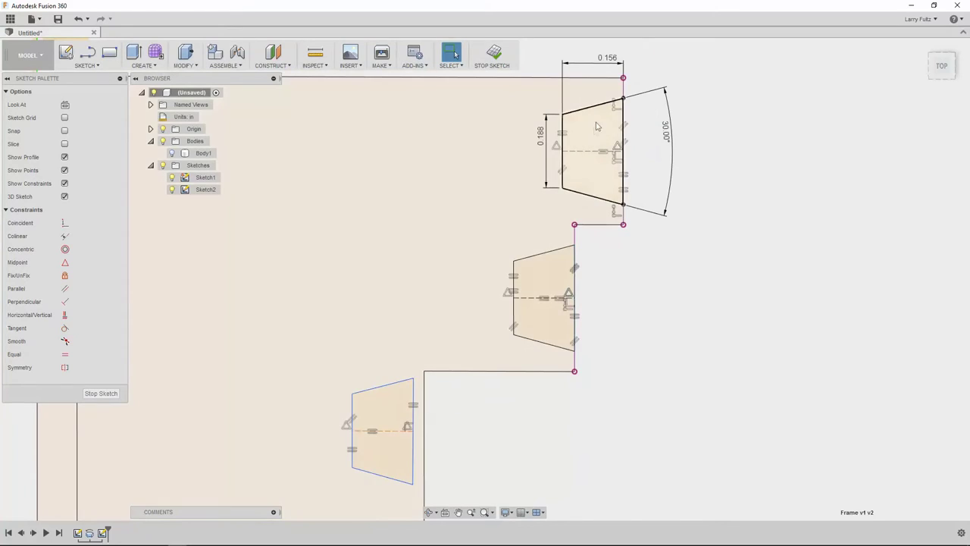
{"action": "double_click", "coordinate": [667, 135]}
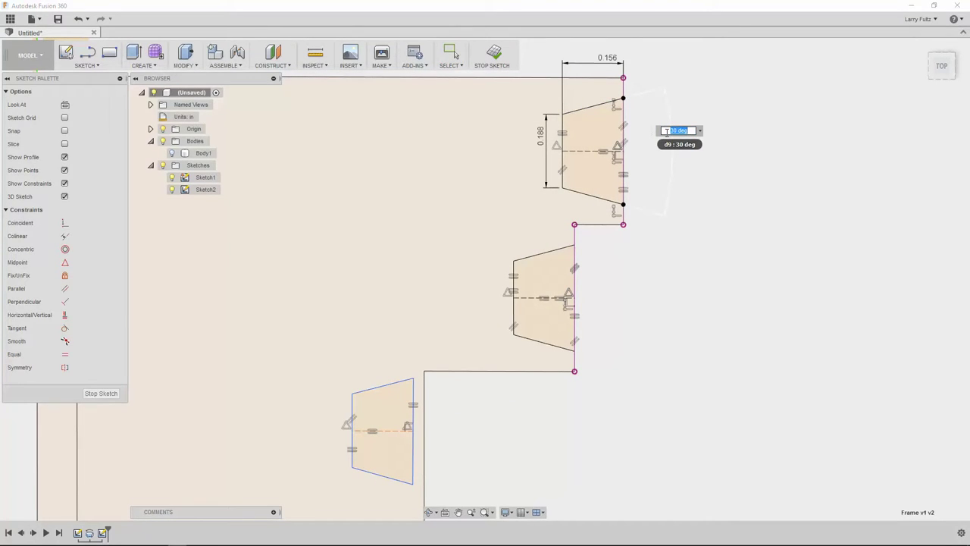
{"action": "key", "text": "Return"}
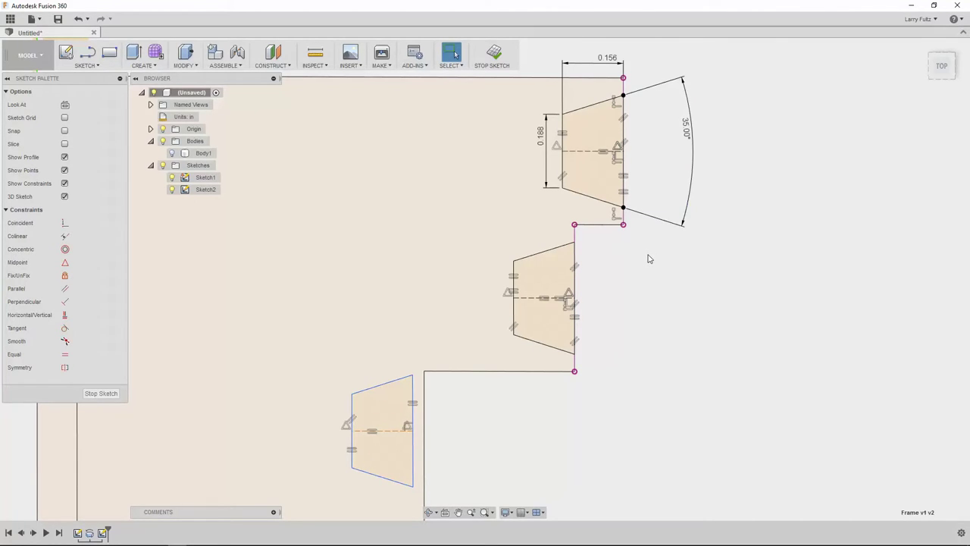
Make the bottom trapezoid's right edge colinear with the vertical step line beside it.
{"action": "scroll", "coordinate": [560, 413], "scroll_direction": "down", "scroll_amount": 1}
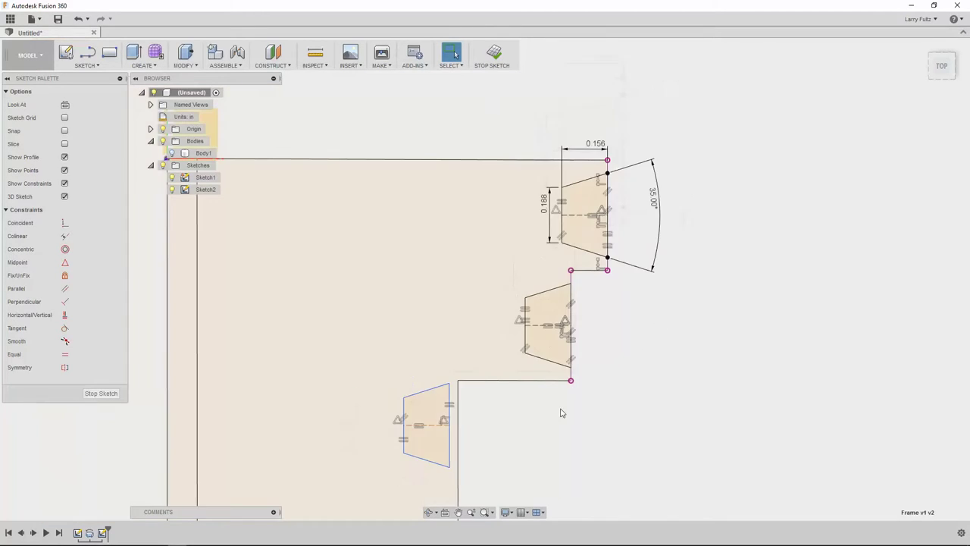
{"action": "scroll", "coordinate": [505, 444], "scroll_direction": "up", "scroll_amount": 2}
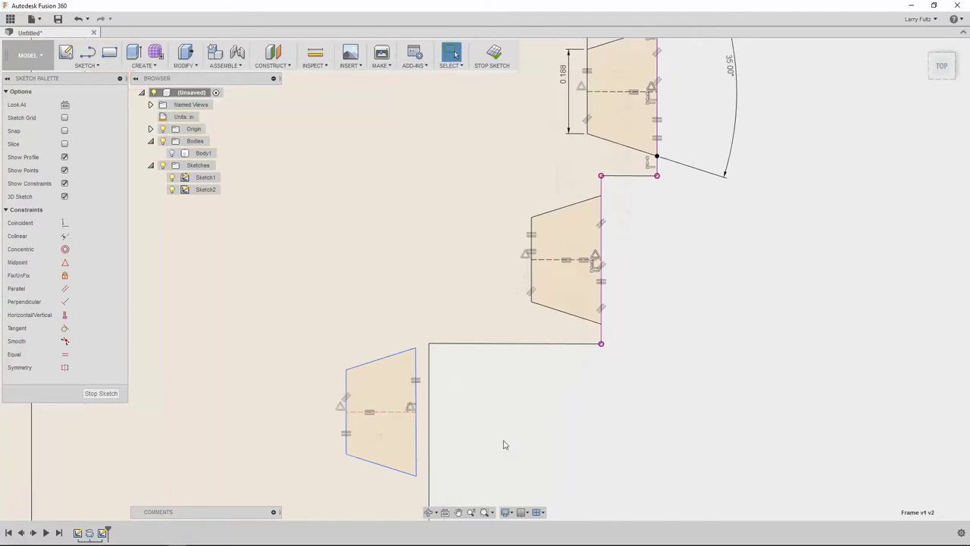
{"action": "left_click", "coordinate": [415, 448]}
{"action": "left_click", "coordinate": [429, 442], "text": "shift"}
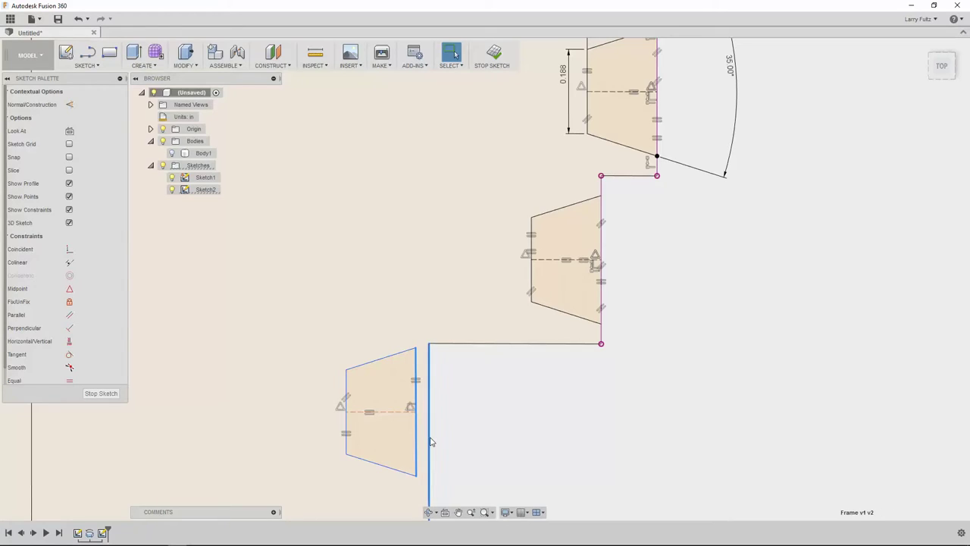
{"action": "left_click", "coordinate": [71, 263]}
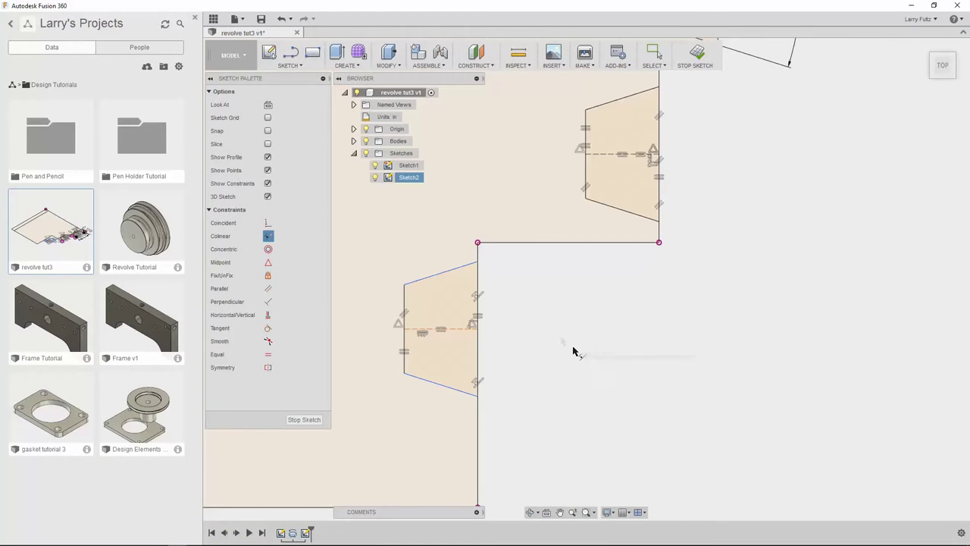
{"action": "scroll", "coordinate": [571, 349], "scroll_direction": "down", "scroll_amount": 3}
{"action": "scroll", "coordinate": [607, 347], "scroll_direction": "up", "scroll_amount": 2}
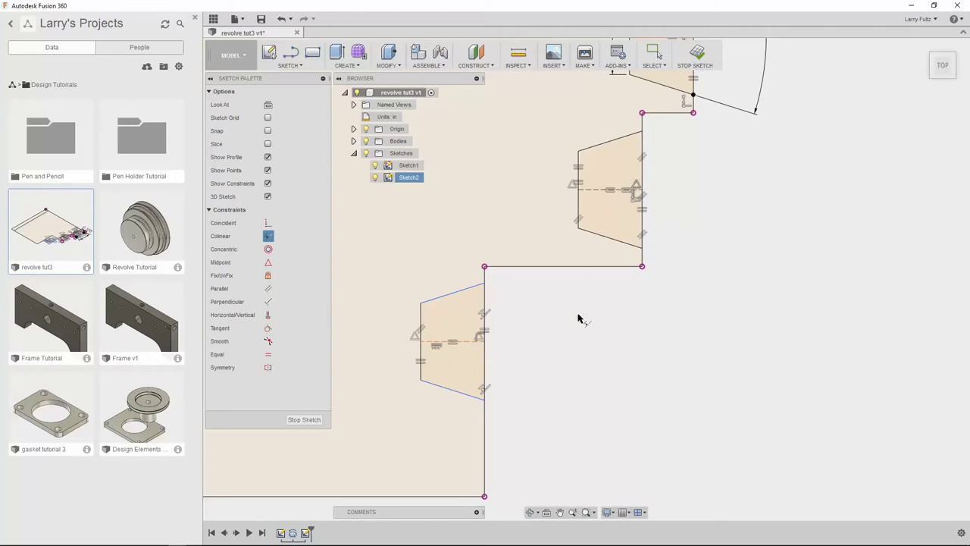
{"action": "key", "text": "i"}
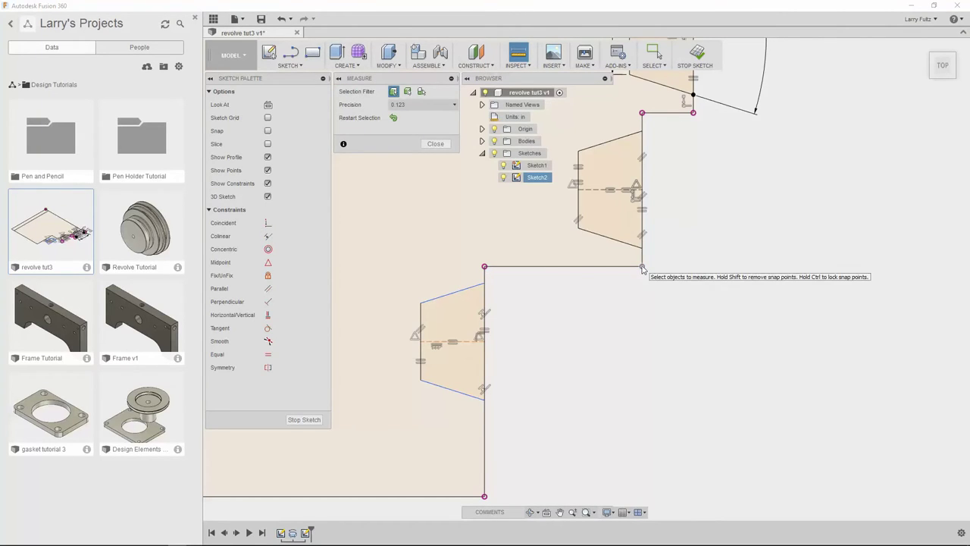
Measure the 0.044 in gap between the step corner and the point above it.
{"action": "left_click", "coordinate": [642, 267]}
{"action": "left_click", "coordinate": [642, 248]}
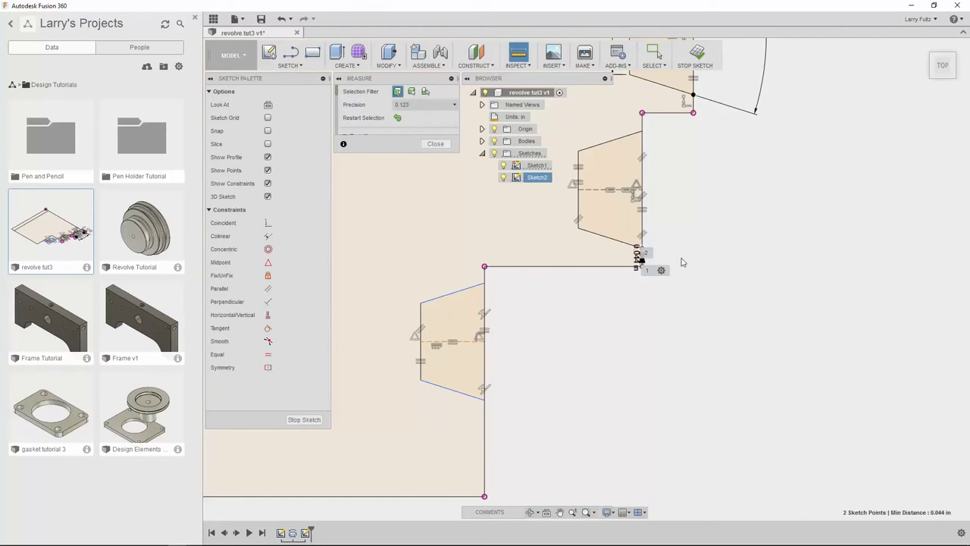
{"action": "scroll", "coordinate": [644, 258], "scroll_direction": "up", "scroll_amount": 3}
{"action": "scroll", "coordinate": [650, 259], "scroll_direction": "up", "scroll_amount": 2}
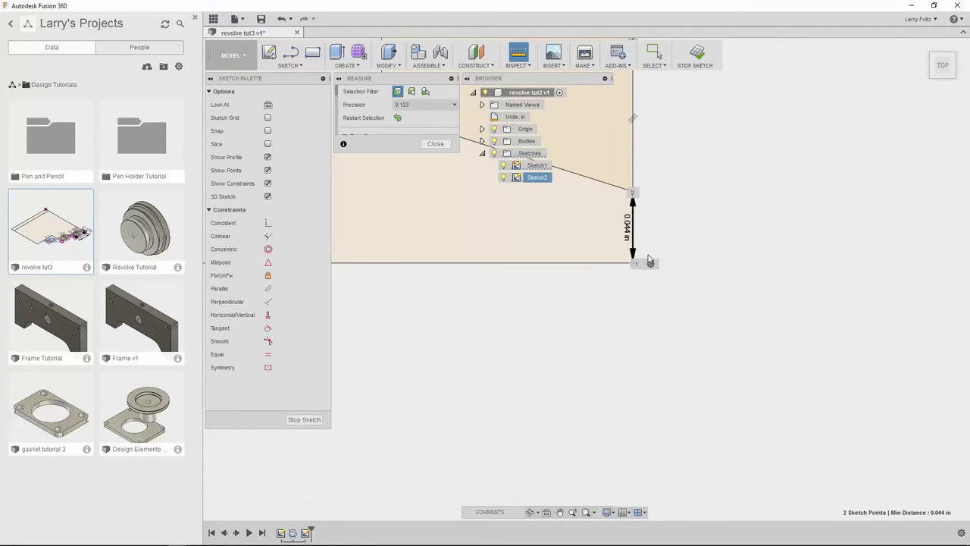
{"action": "scroll", "coordinate": [645, 251], "scroll_direction": "down", "scroll_amount": 5}
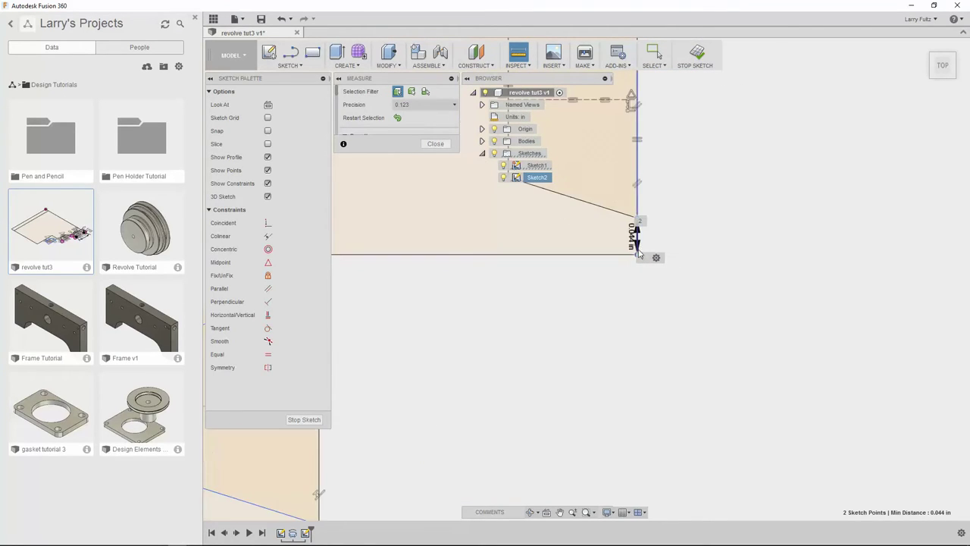
{"action": "scroll", "coordinate": [752, 213], "scroll_direction": "up", "scroll_amount": 1}
{"action": "scroll", "coordinate": [739, 211], "scroll_direction": "down", "scroll_amount": 2}
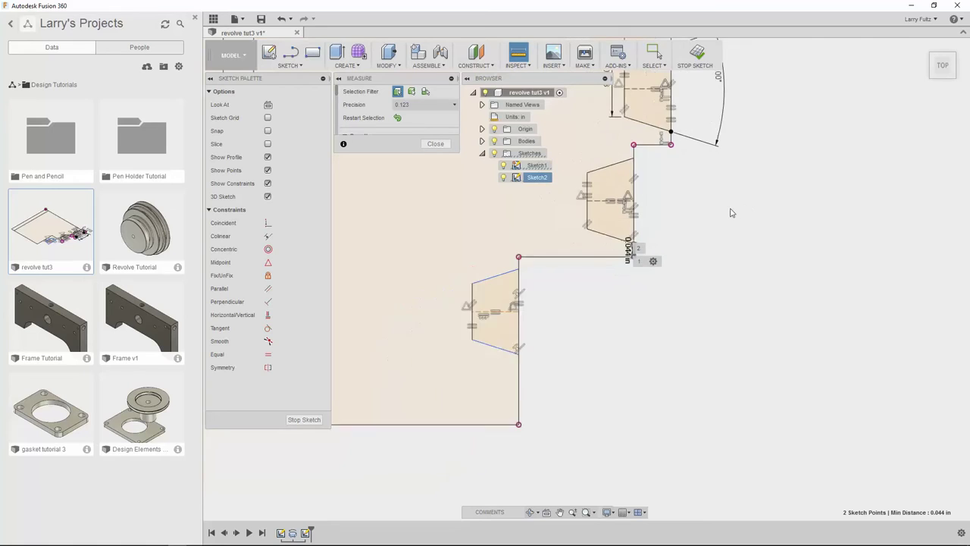
{"action": "scroll", "coordinate": [721, 203], "scroll_direction": "down", "scroll_amount": 2}
{"action": "scroll", "coordinate": [745, 184], "scroll_direction": "up", "scroll_amount": 1}
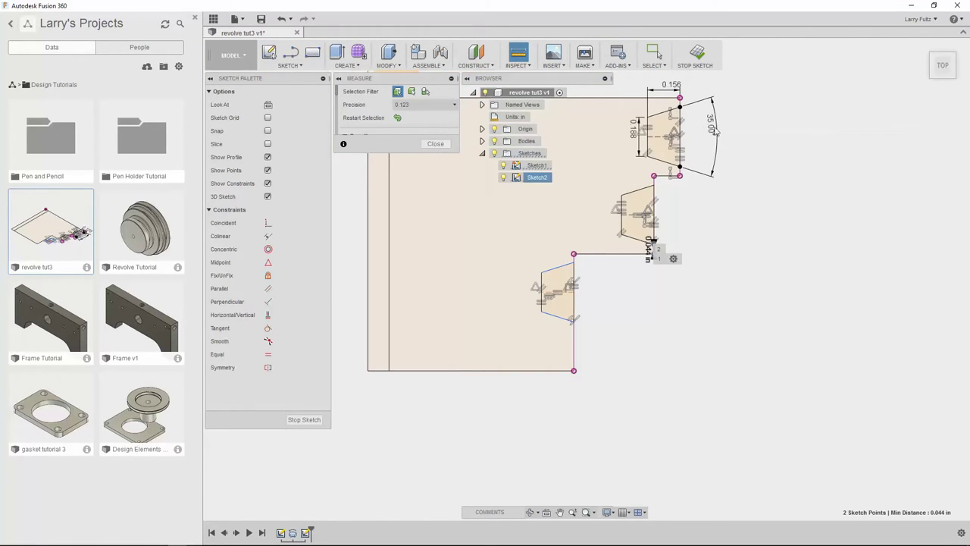
{"action": "left_click", "coordinate": [716, 130]}
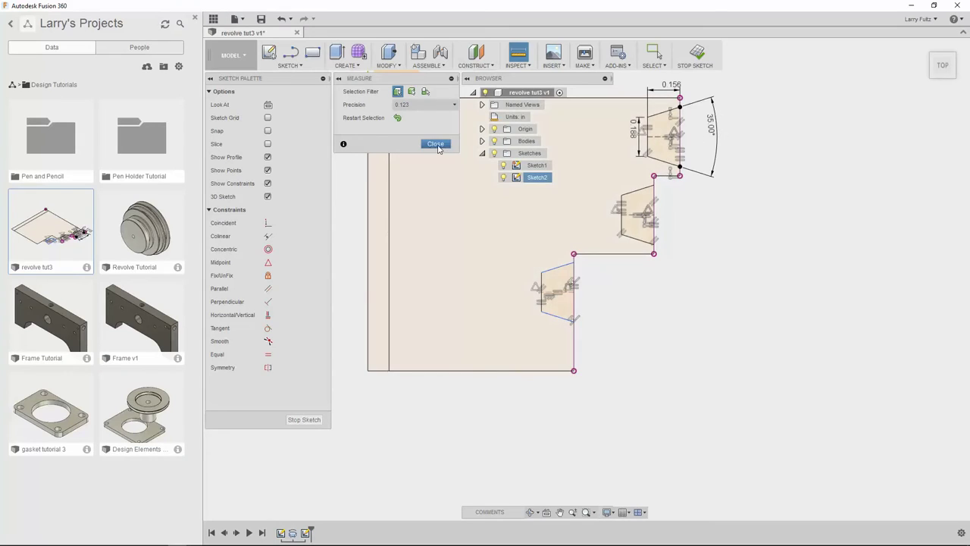
{"action": "key", "text": "Escape"}
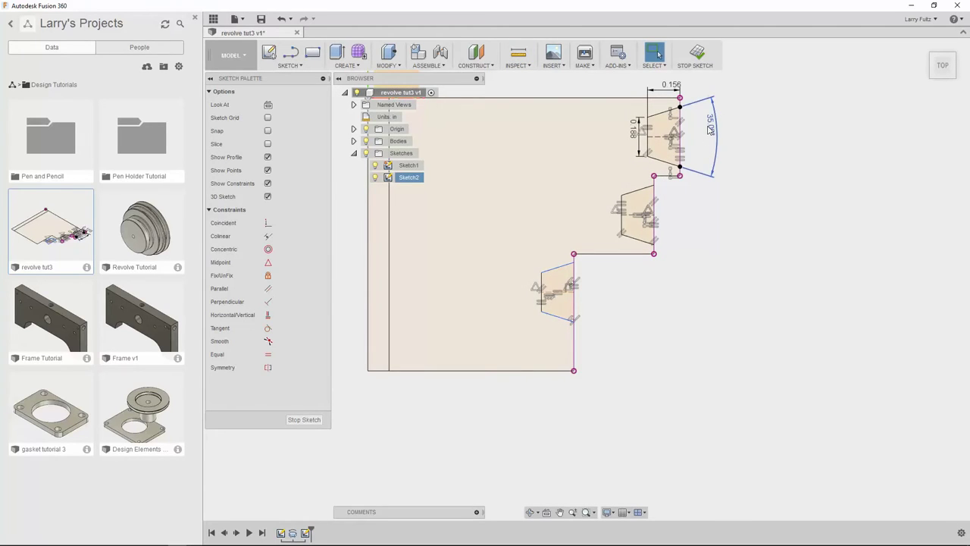
Change the groove angle dimension from 35° back to 30°.
{"action": "double_click", "coordinate": [712, 127]}
{"action": "type", "text": "30"}
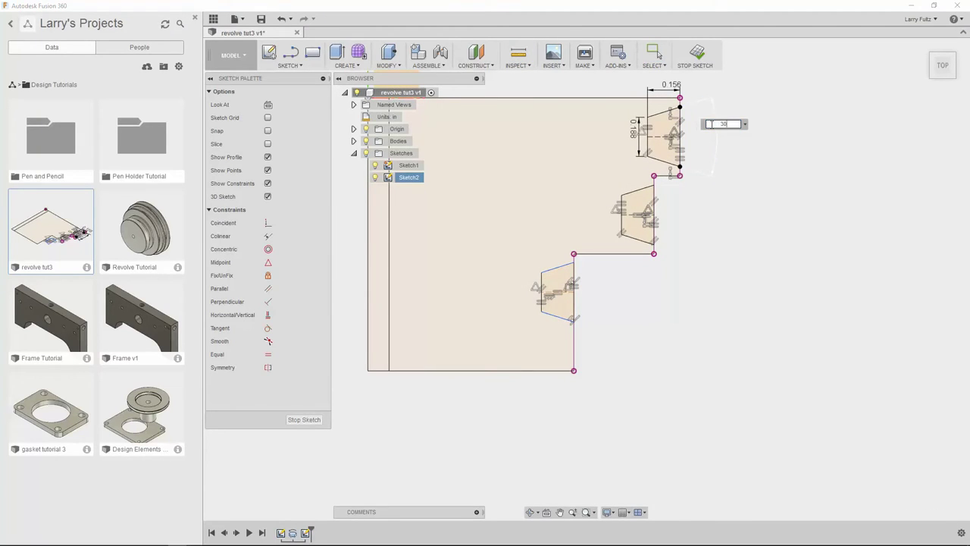
{"action": "key", "text": "Return"}
{"action": "scroll", "coordinate": [680, 174], "scroll_direction": "up", "scroll_amount": 3}
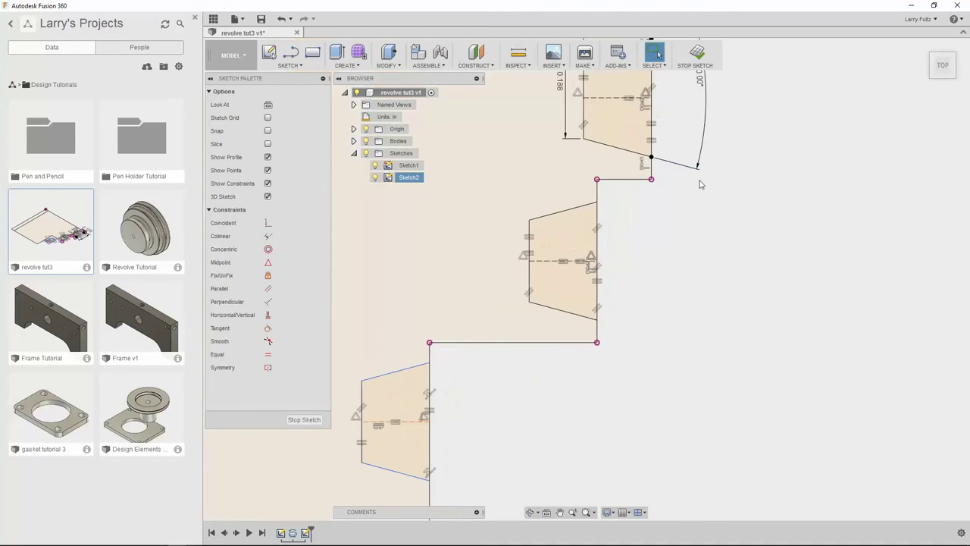
{"action": "scroll", "coordinate": [609, 333], "scroll_direction": "up", "scroll_amount": 1}
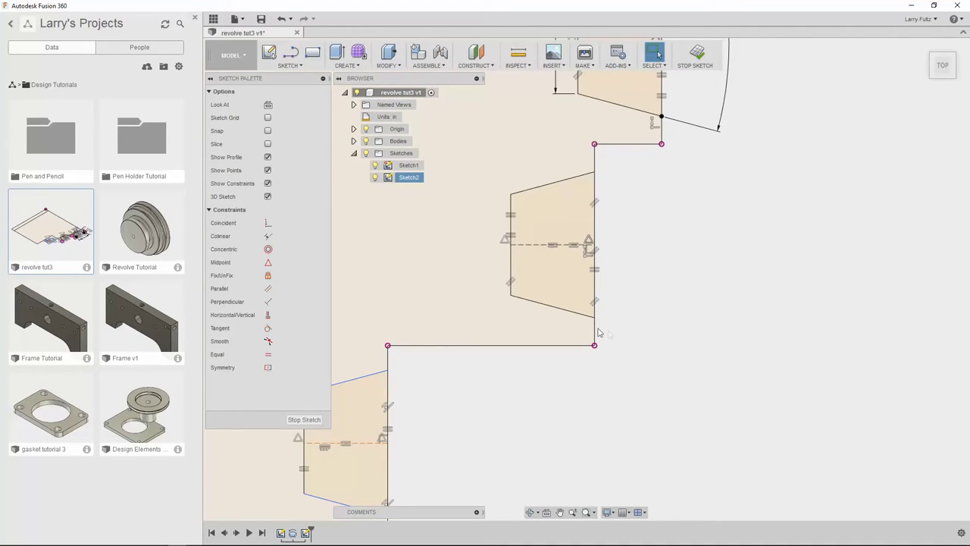
Measure the distance between the groove corner point and the step corner.
{"action": "key", "text": "i"}
{"action": "left_click", "coordinate": [595, 317]}
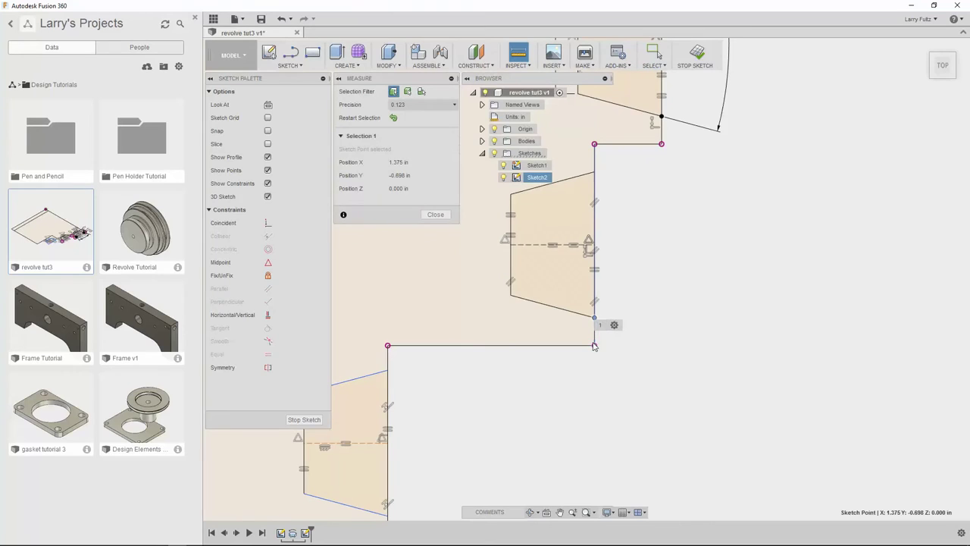
{"action": "left_click", "coordinate": [595, 347]}
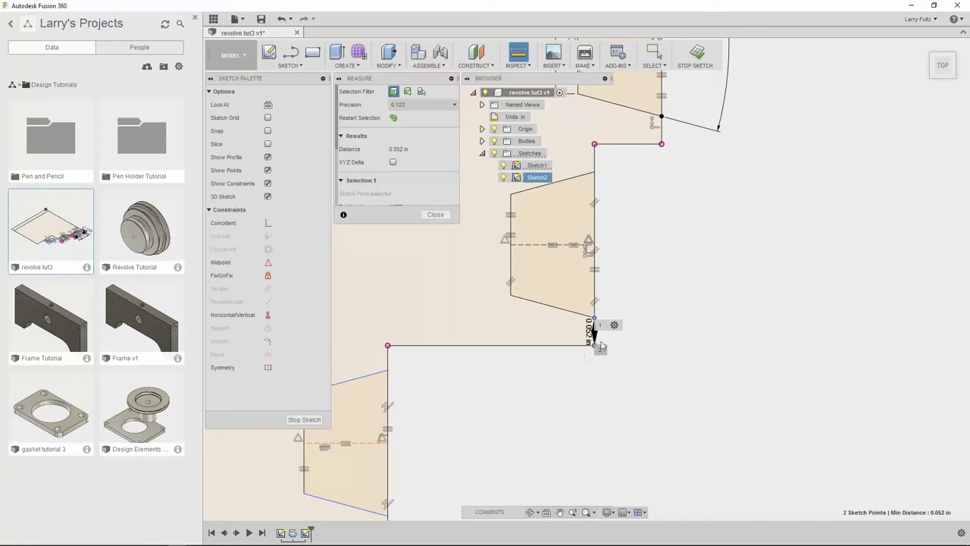
{"action": "left_click", "coordinate": [435, 216]}
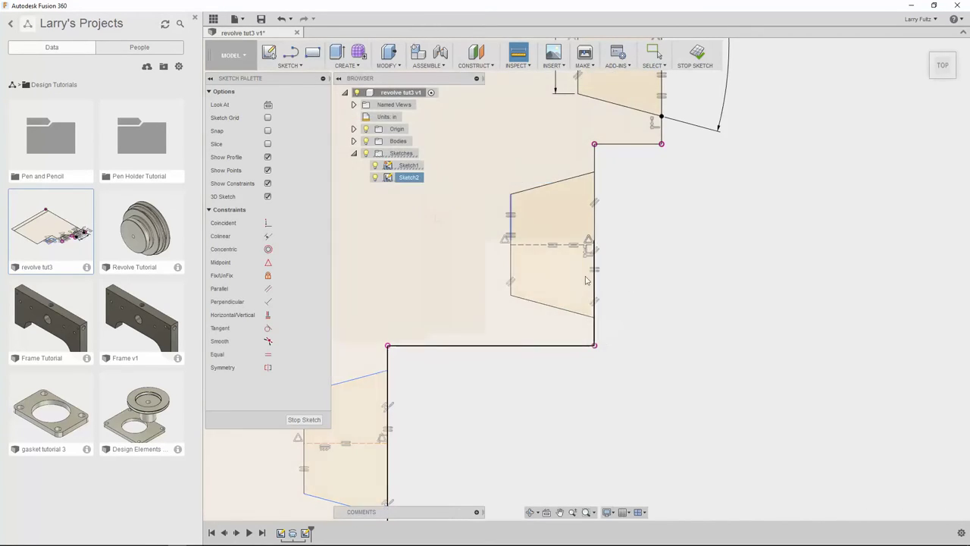
{"action": "scroll", "coordinate": [573, 311], "scroll_direction": "down", "scroll_amount": 5}
{"action": "scroll", "coordinate": [567, 313], "scroll_direction": "up", "scroll_amount": 3}
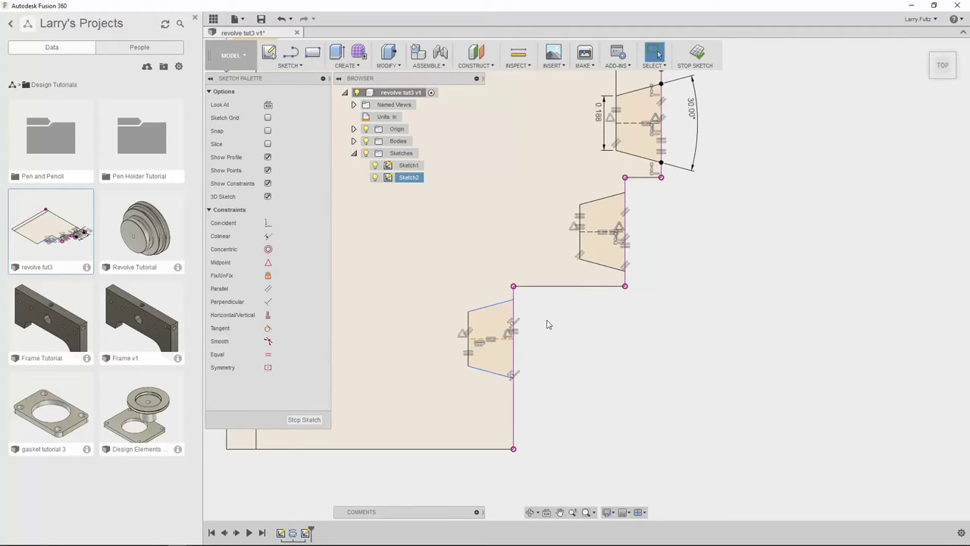
Dimension the lowest groove's top corner 0.052 in from the step edge, then finish the sketch.
{"action": "key", "text": "d"}
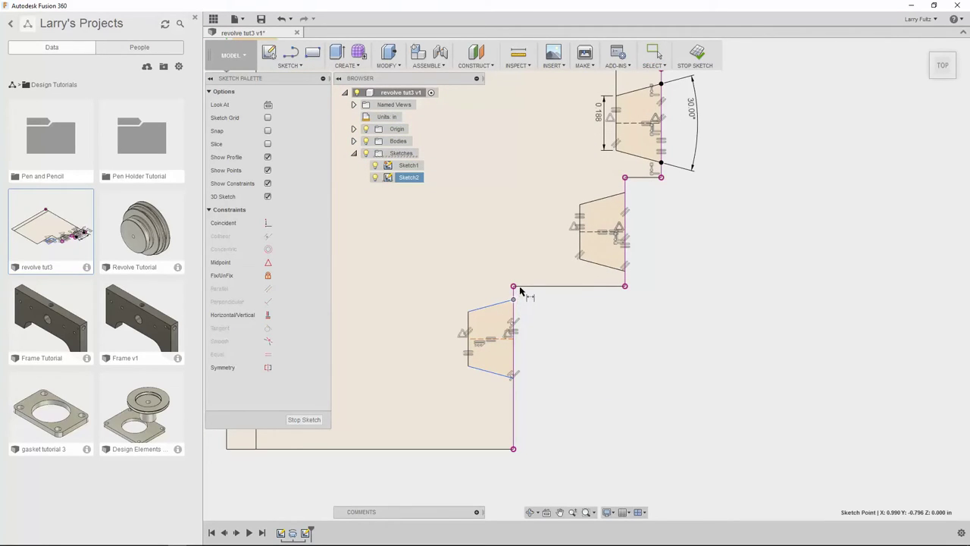
{"action": "left_click", "coordinate": [520, 290]}
{"action": "left_click", "coordinate": [531, 286]}
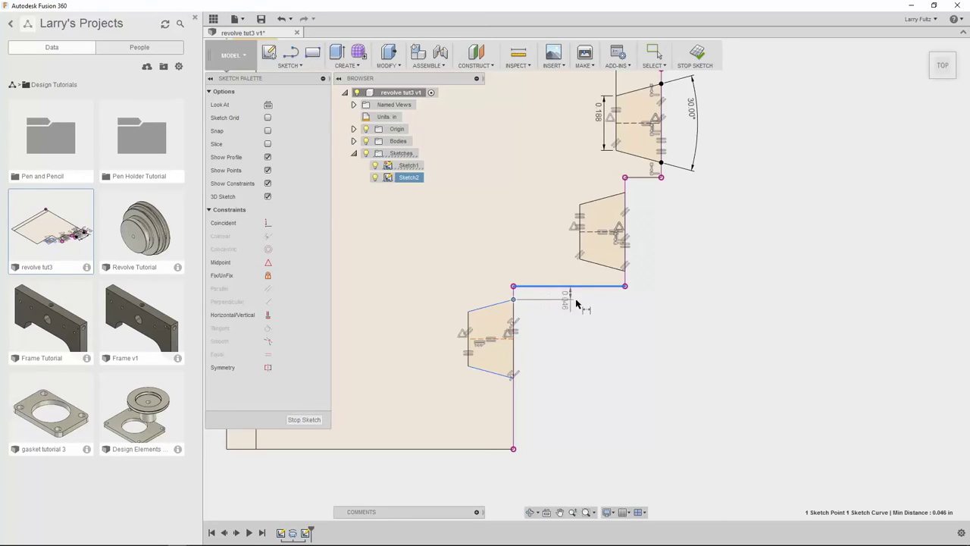
{"action": "left_click", "coordinate": [627, 318]}
{"action": "key", "text": "BackSpace"}
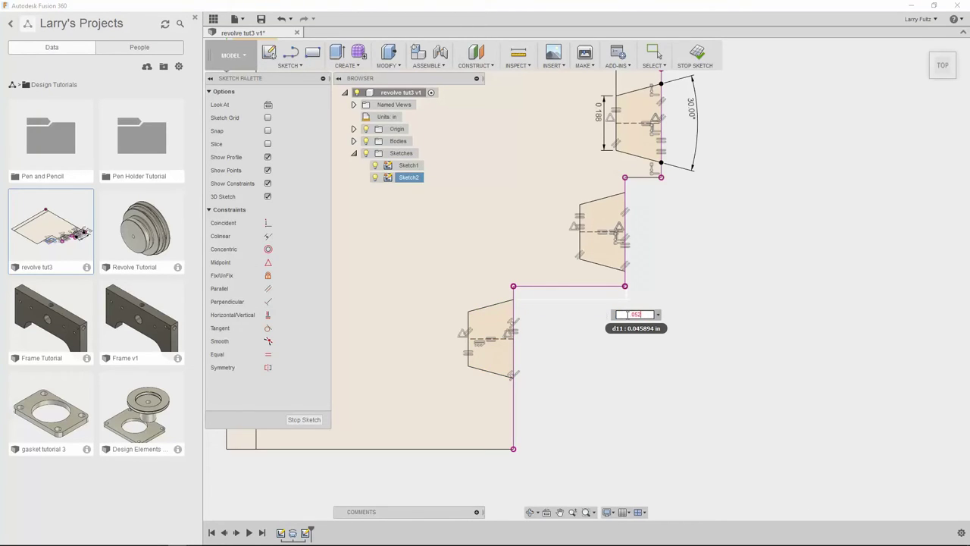
{"action": "key", "text": "Return"}
{"action": "scroll", "coordinate": [595, 318], "scroll_direction": "down", "scroll_amount": 3}
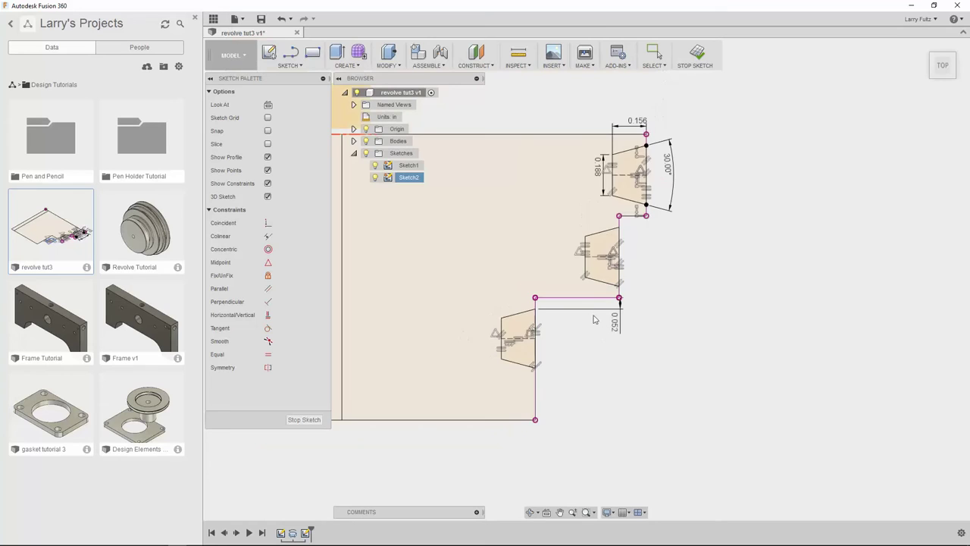
{"action": "scroll", "coordinate": [576, 209], "scroll_direction": "up", "scroll_amount": 3}
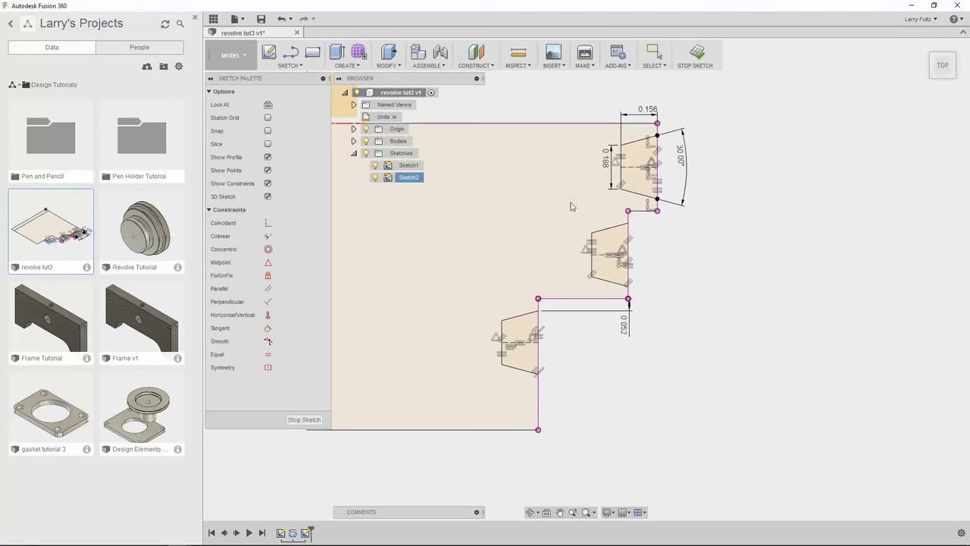
{"action": "mouse_move", "coordinate": [572, 207]}
{"action": "middle_mouse_down", "text": "shift"}
{"action": "mouse_move", "coordinate": [561, 219]}
{"action": "mouse_move", "coordinate": [572, 197]}
{"action": "mouse_move", "coordinate": [568, 217]}
{"action": "mouse_move", "coordinate": [520, 216]}
{"action": "middle_mouse_up", "text": "shift"}
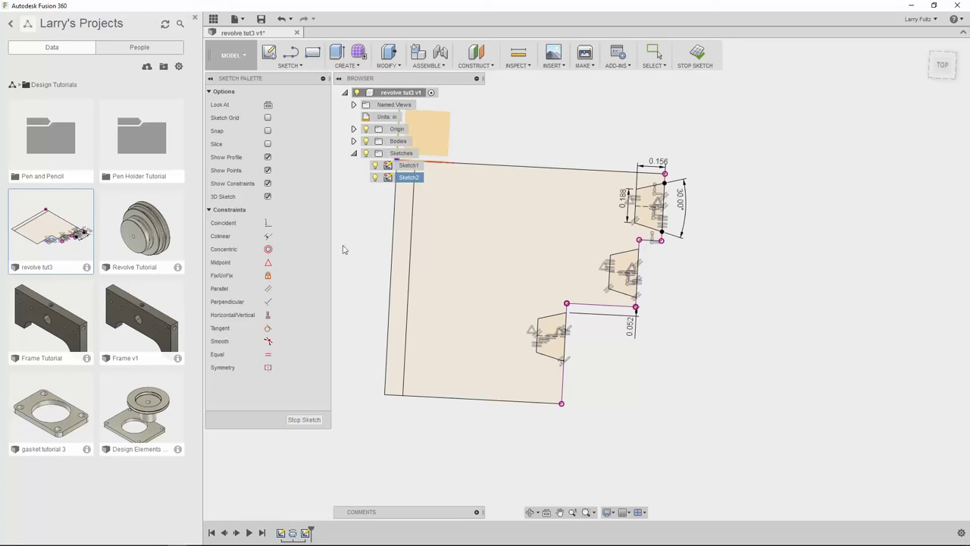
{"action": "left_click", "coordinate": [305, 419]}
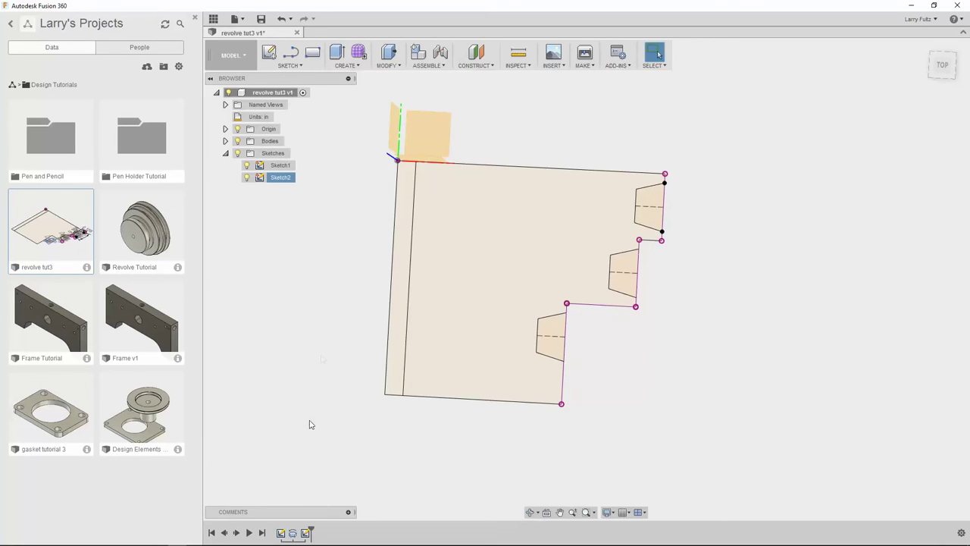
Make Body1, the stepped pulley body, visible again from the bodies list.
{"action": "left_click", "coordinate": [225, 141]}
{"action": "left_click", "coordinate": [247, 153]}
{"action": "left_click", "coordinate": [247, 153]}
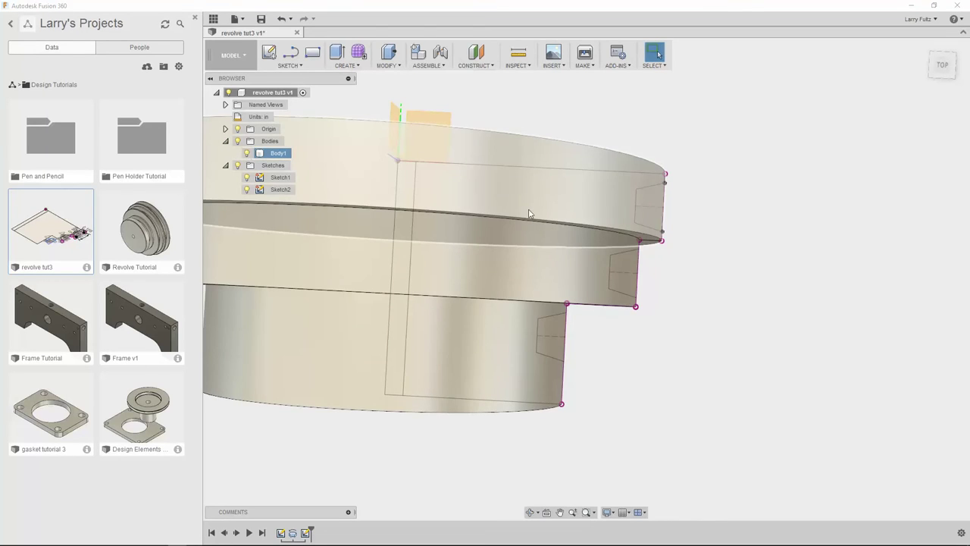
{"action": "scroll", "coordinate": [589, 197], "scroll_direction": "down", "scroll_amount": 3}
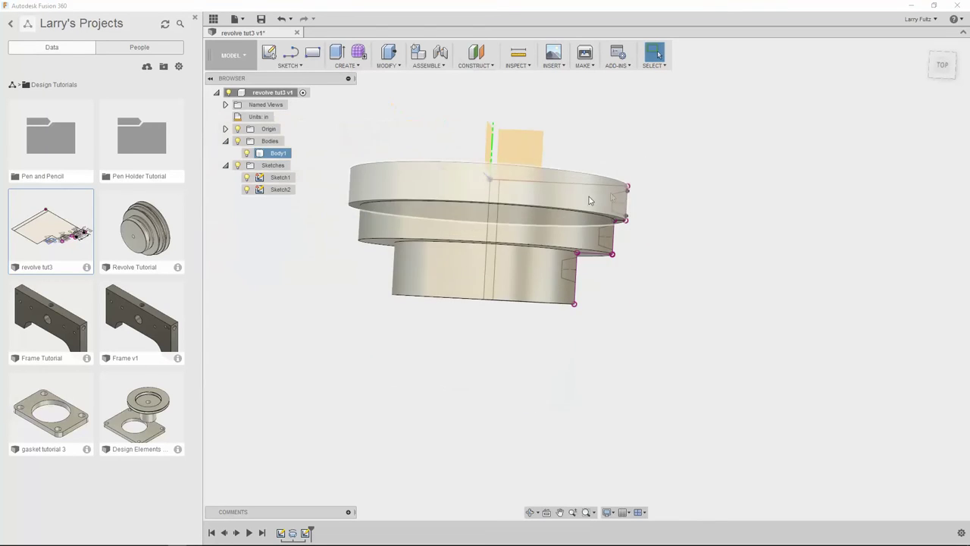
Revolve-cut the top, middle and bottom groove profiles 360° around the central vertical line.
{"action": "left_click", "coordinate": [347, 62]}
{"action": "left_click", "coordinate": [348, 101]}
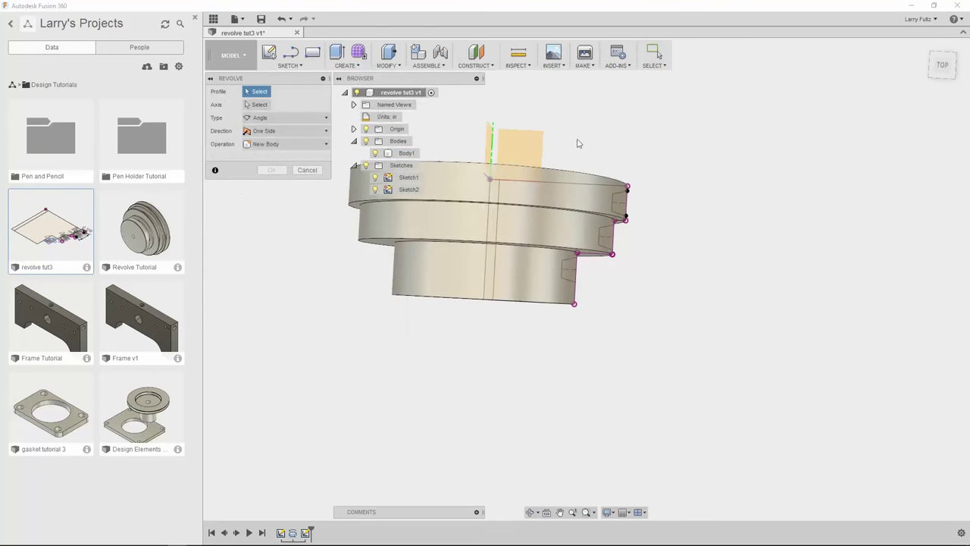
{"action": "left_click", "coordinate": [622, 203]}
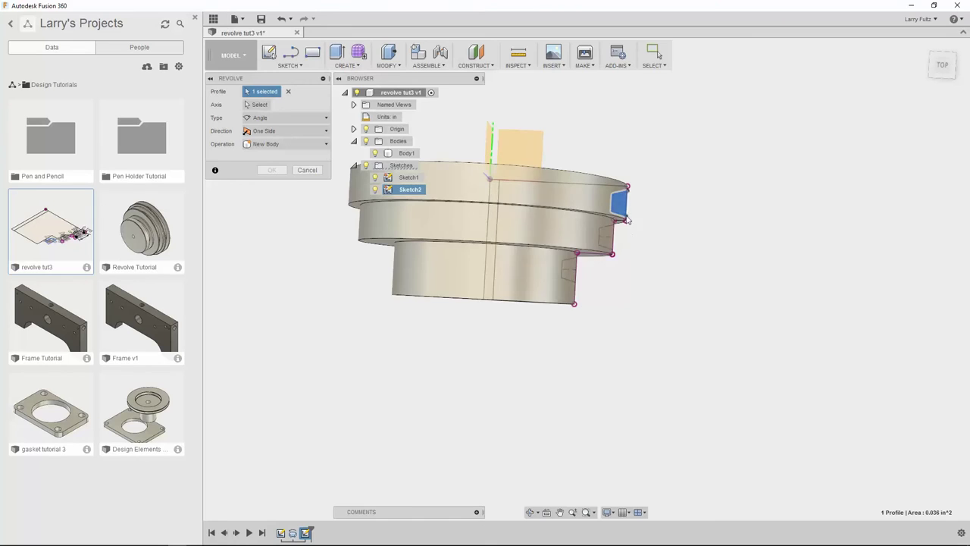
{"action": "scroll", "coordinate": [579, 255], "scroll_direction": "up", "scroll_amount": 5}
{"action": "left_click", "coordinate": [579, 255]}
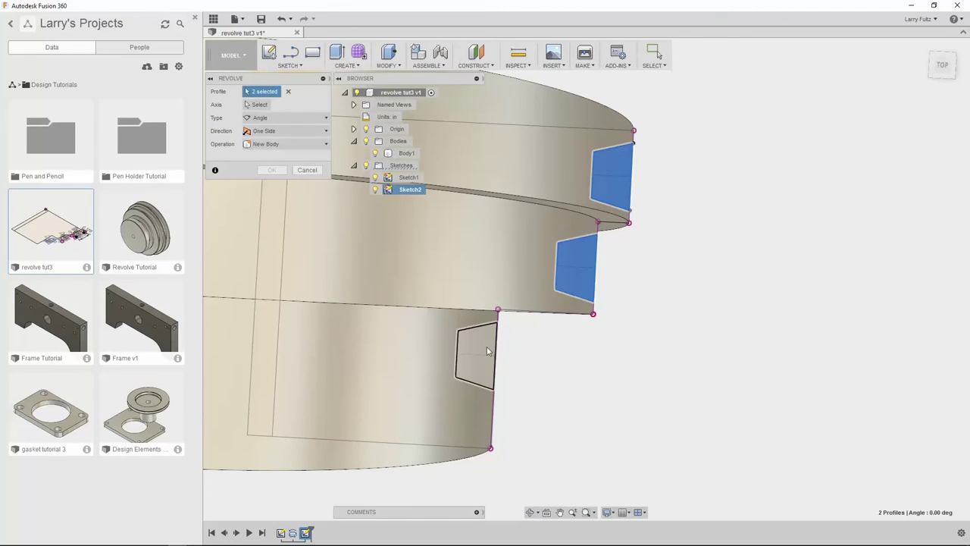
{"action": "left_click", "coordinate": [487, 346]}
{"action": "scroll", "coordinate": [529, 320], "scroll_direction": "down", "scroll_amount": 3}
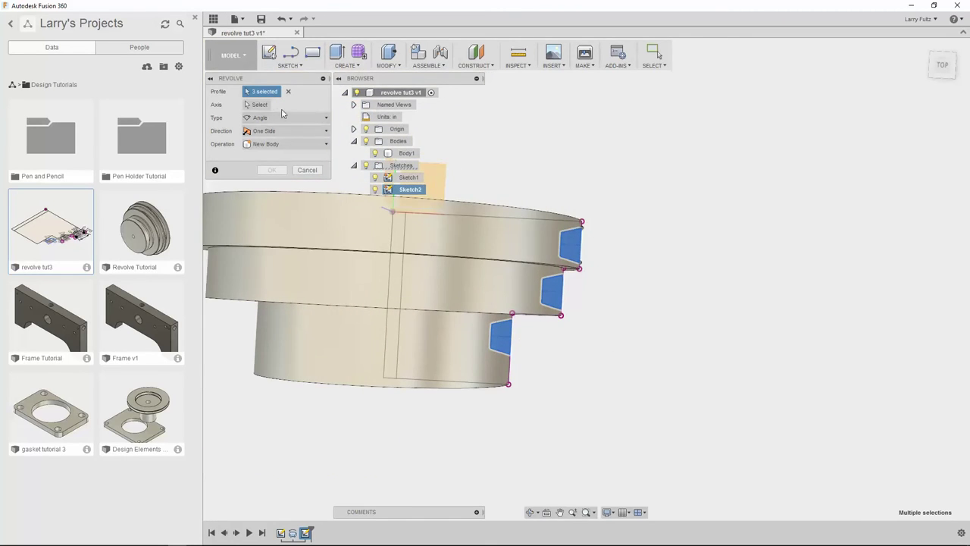
{"action": "left_click", "coordinate": [260, 105]}
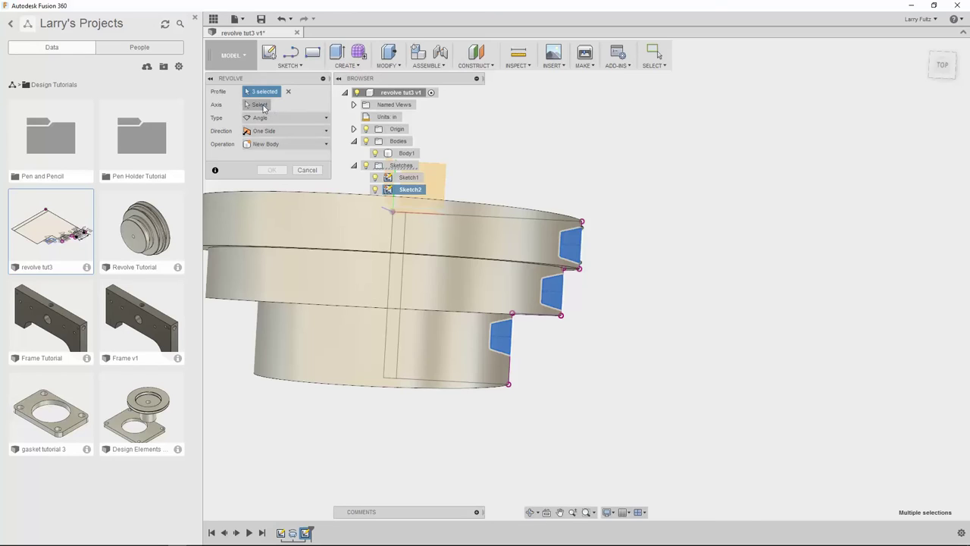
{"action": "left_click", "coordinate": [393, 230]}
{"action": "scroll", "coordinate": [507, 250], "scroll_direction": "down", "scroll_amount": 2}
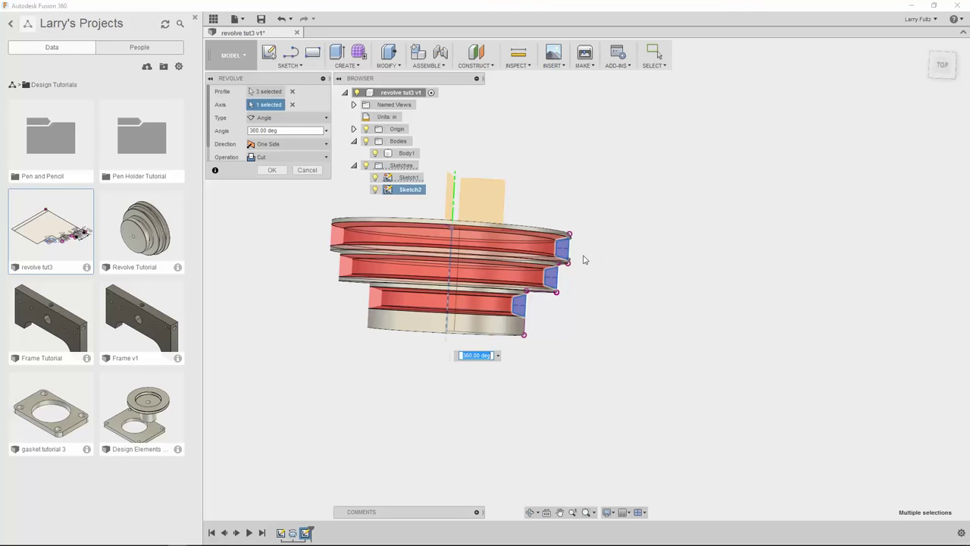
{"action": "left_click", "coordinate": [271, 170]}
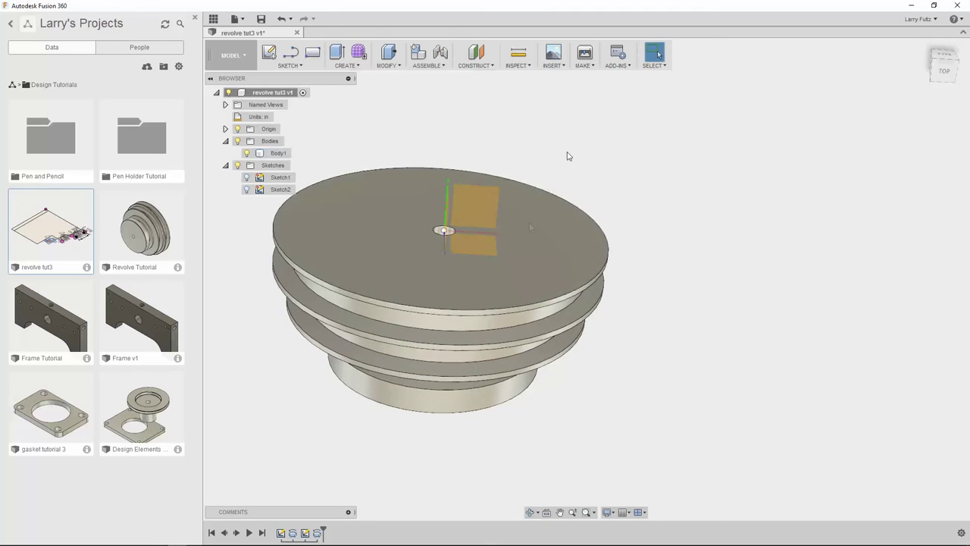
Orbit and zoom the view to inspect the V-grooves cut into the pulley.
{"action": "middle_click_drag", "start_coordinate": [569, 155], "coordinate": [535, 281], "text": "shift"}
{"action": "scroll", "coordinate": [492, 267], "scroll_direction": "down", "scroll_amount": 2}
{"action": "scroll", "coordinate": [488, 263], "scroll_direction": "up", "scroll_amount": 3}
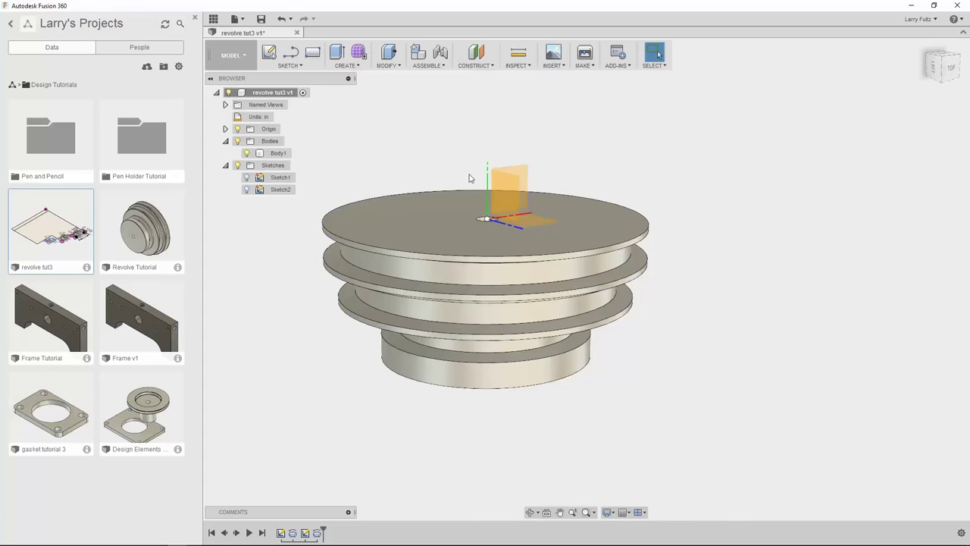
{"action": "scroll", "coordinate": [478, 197], "scroll_direction": "up", "scroll_amount": 2}
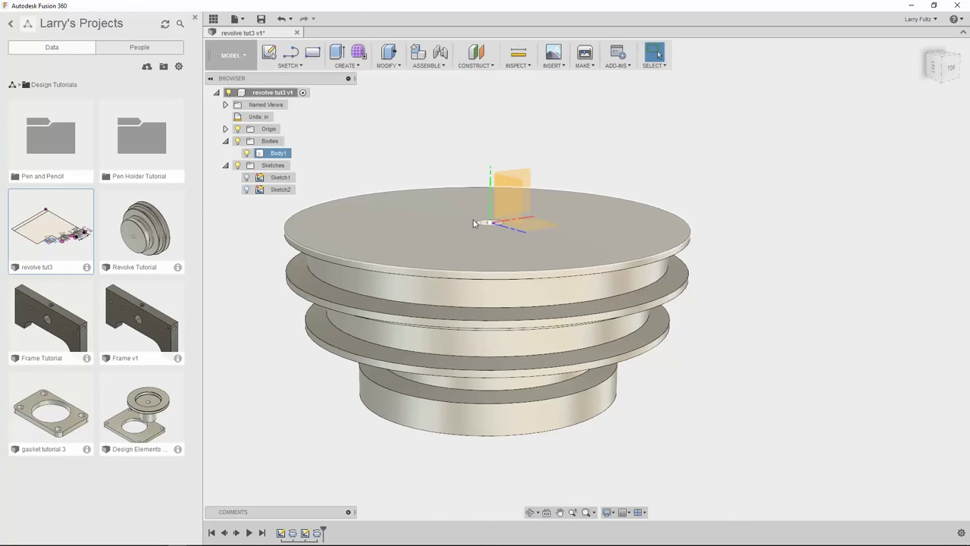